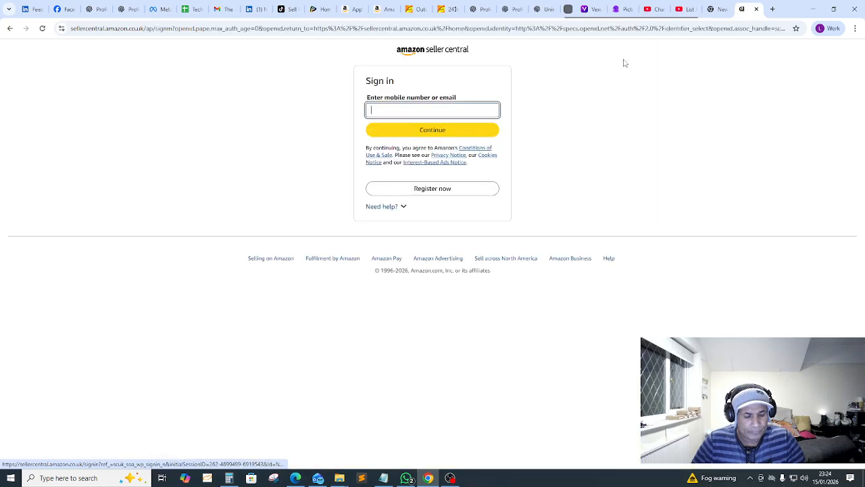
- Enlarge the sign-in page and continue with the saved account e-mail
key("ctrl+plus")
key("ctrl+plus")
key("ctrl+plus")
key("ctrl+plus")
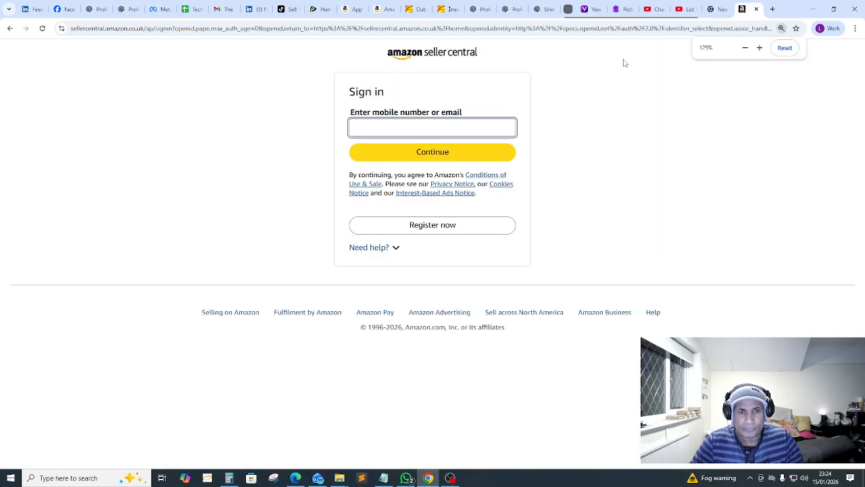
left_click(411, 168)
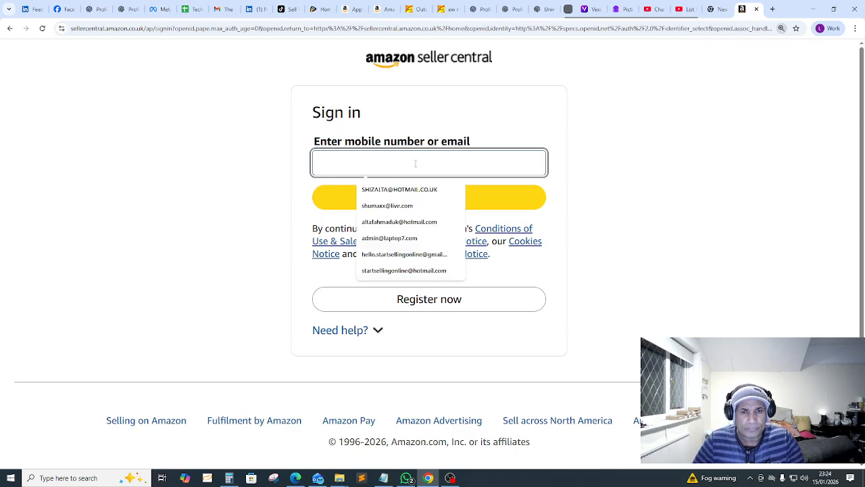
left_click(407, 203)
left_click(406, 203)
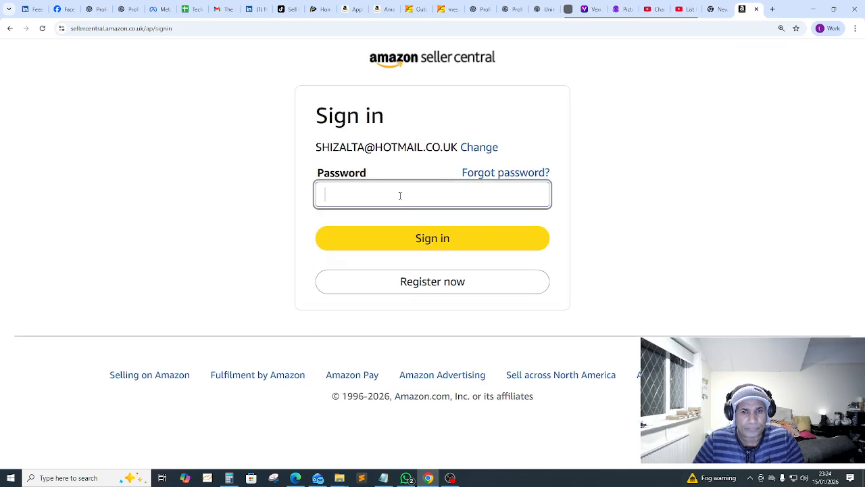
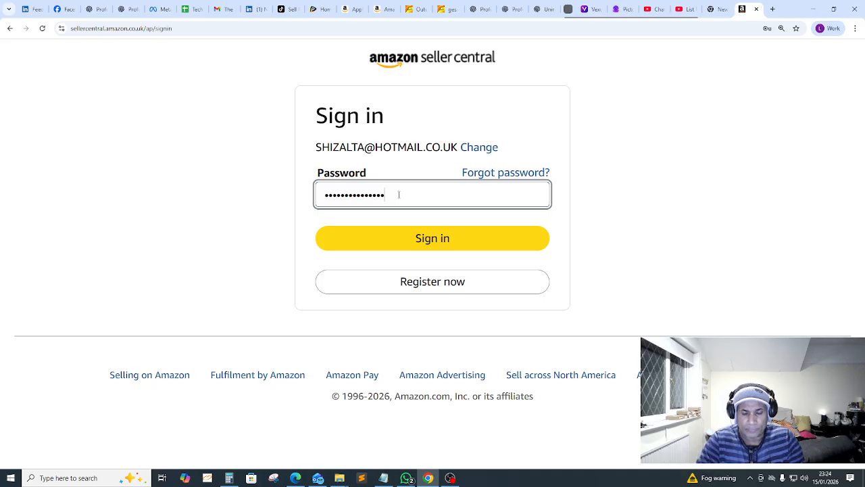
- Enter the account password and the two-step verification code to sign in
key("Return")
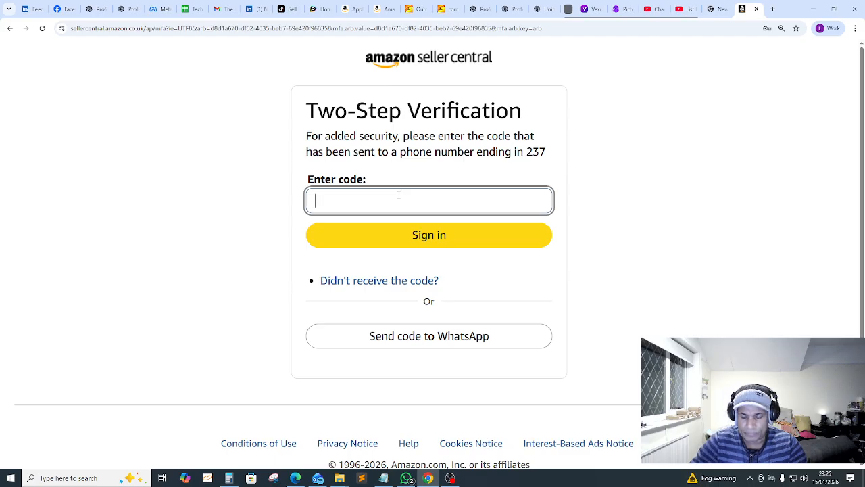
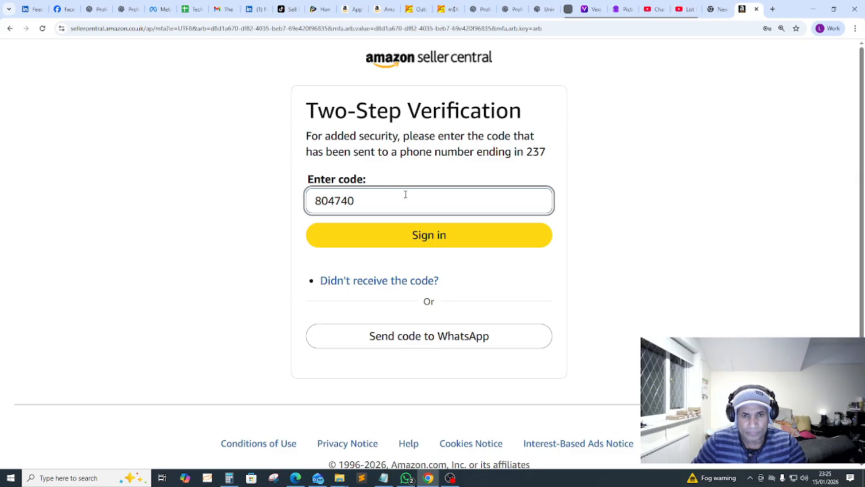
left_click(421, 238)
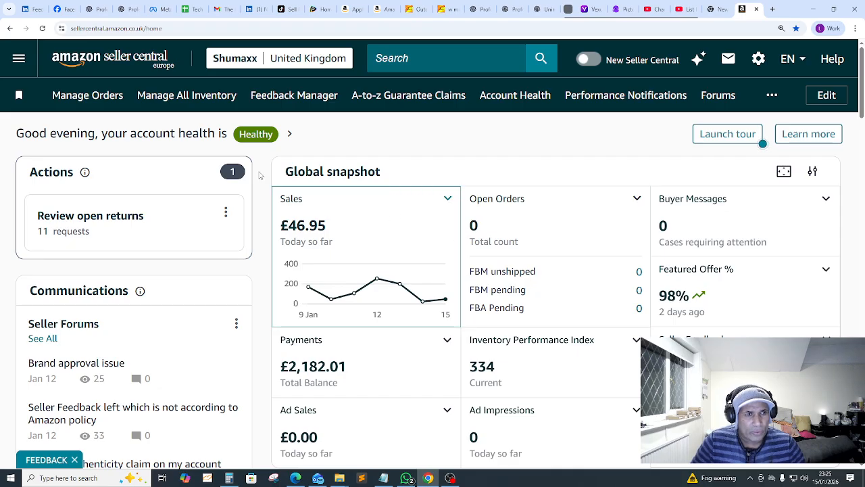
- Go to Catalogue > Add Products from the main navigation menu
left_click(19, 61)
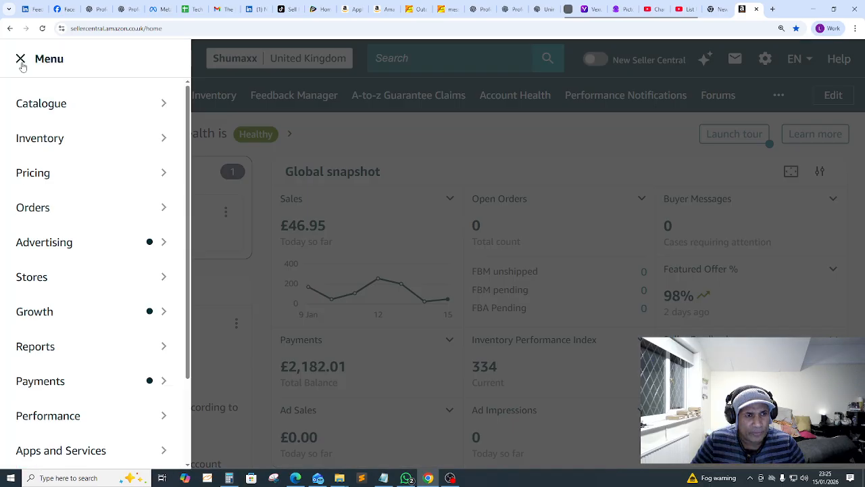
mouse_move(30, 105)
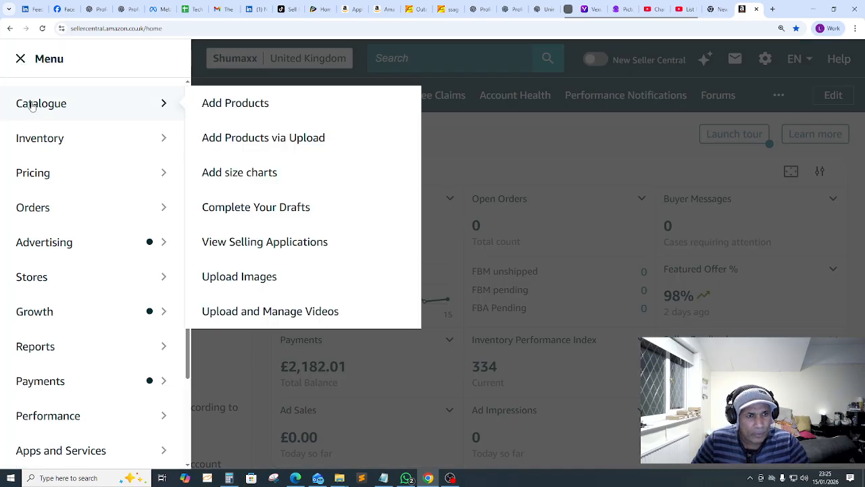
left_click(231, 103)
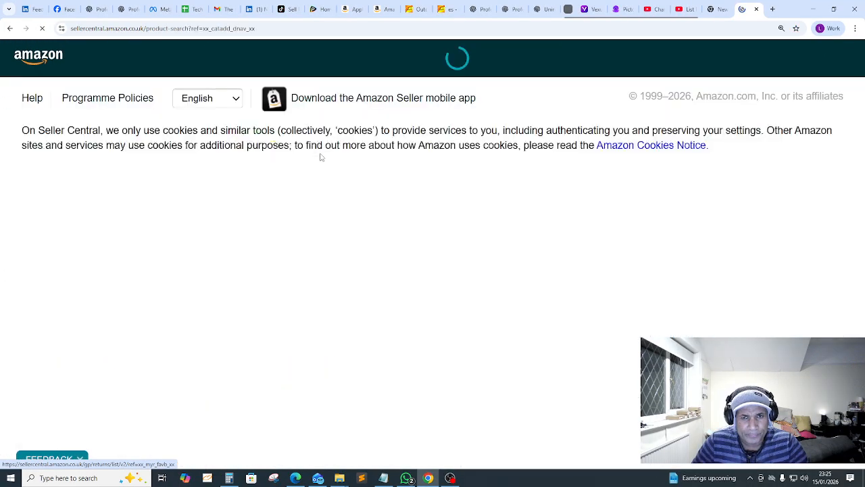
scroll(699, 230, "up", 3)
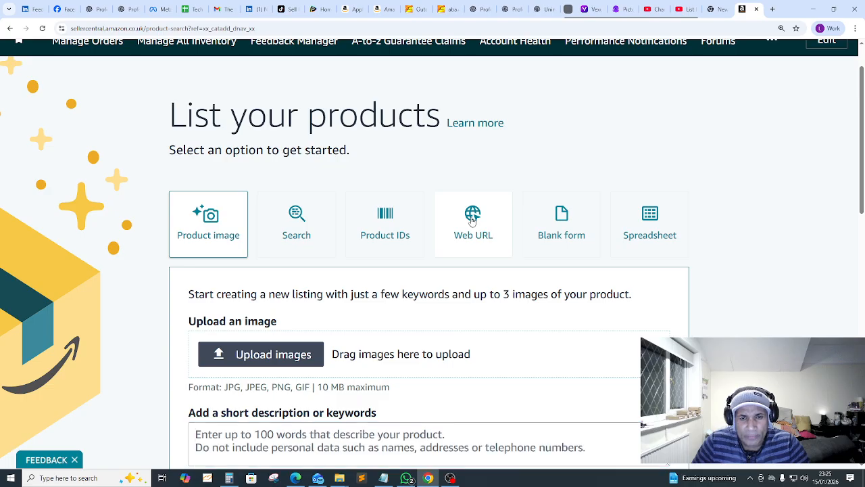
- Choose the Web URL tile on the List your products page
left_click(471, 219)
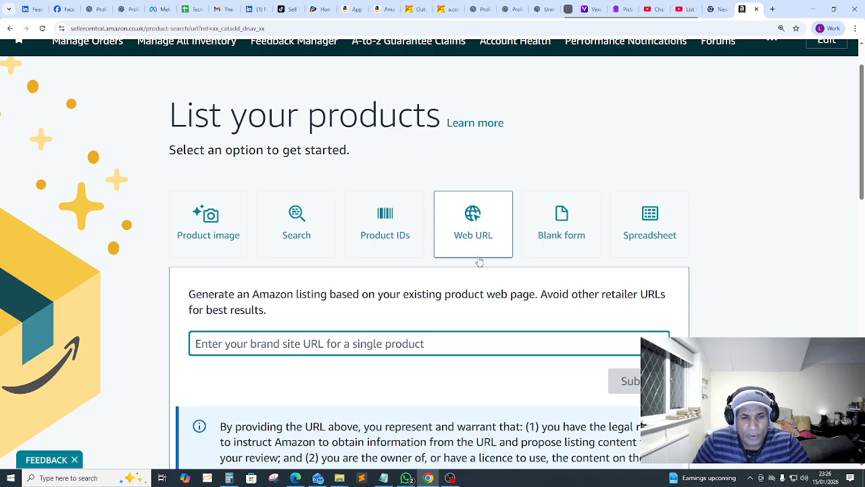
scroll(474, 258, "down", 2)
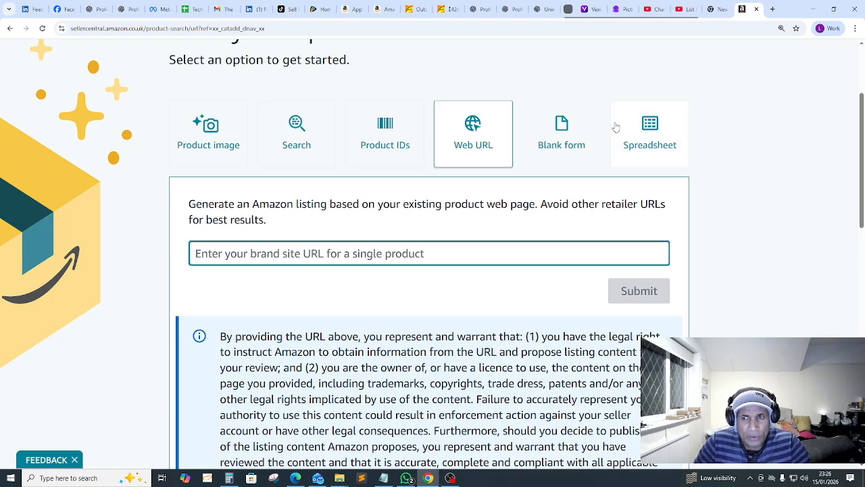
left_click(772, 9)
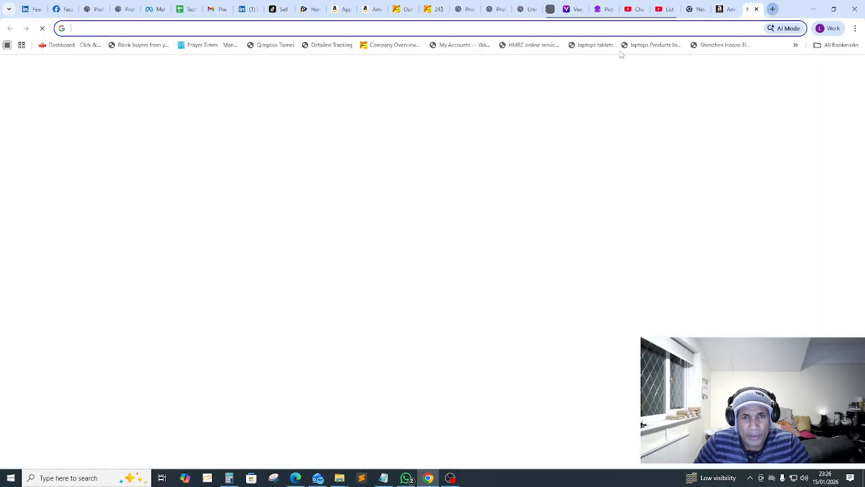
left_click(455, 28)
type("www.")
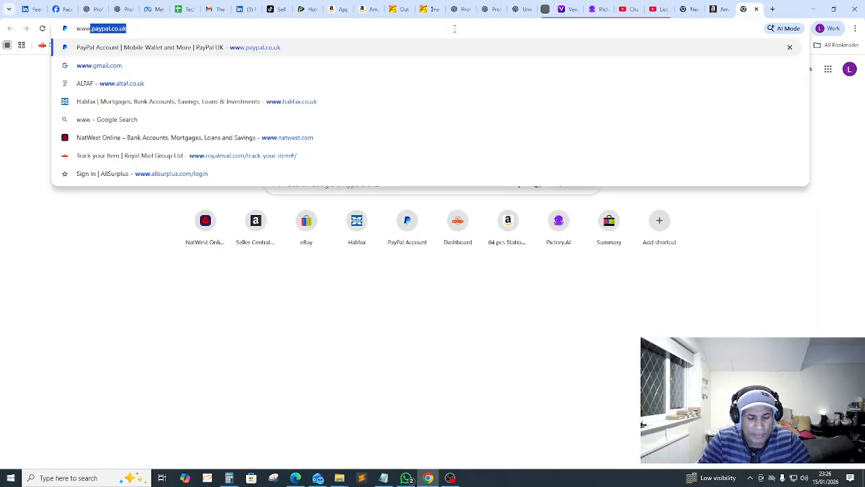
type("altaf")
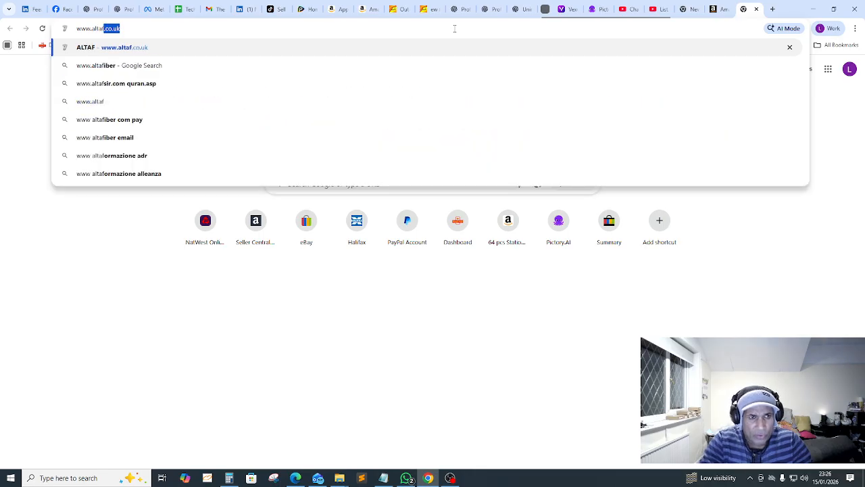
key("Return")
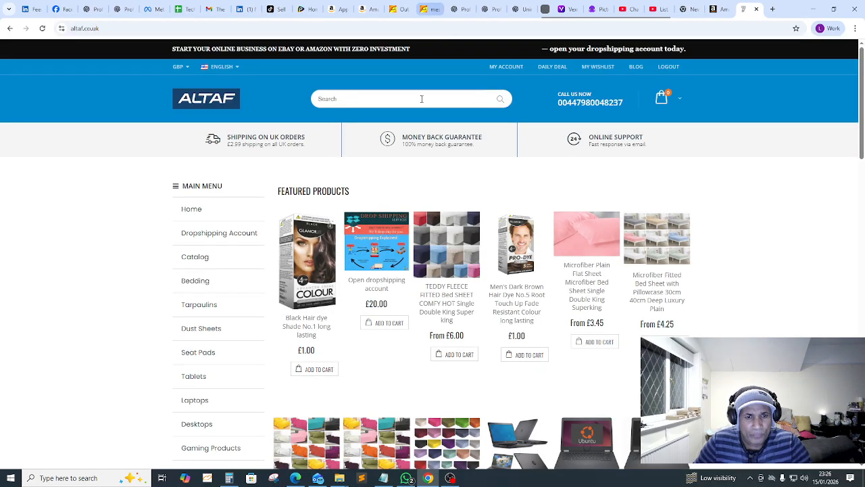
scroll(480, 221, "down", 4)
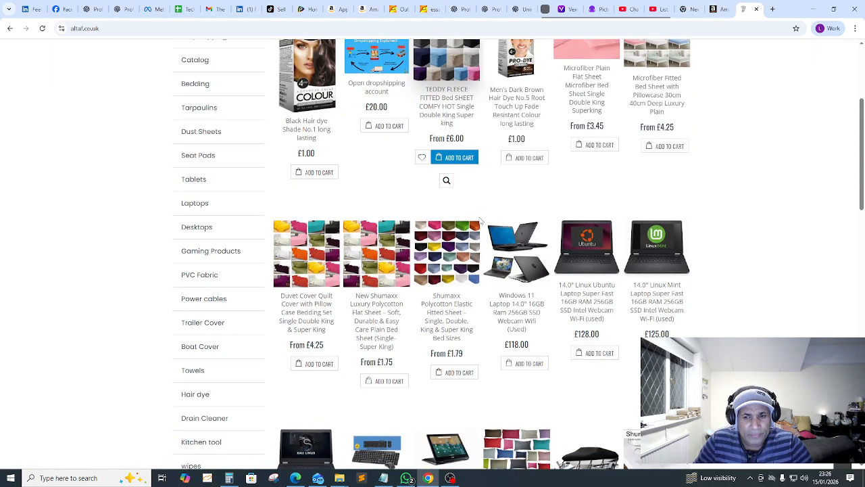
scroll(480, 221, "down", 2)
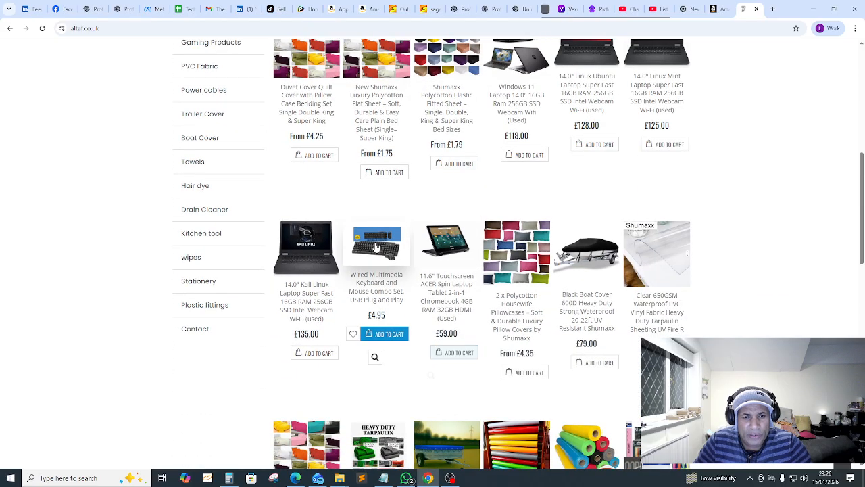
key("ctrl+plus")
key("ctrl+plus")
key("ctrl+plus")
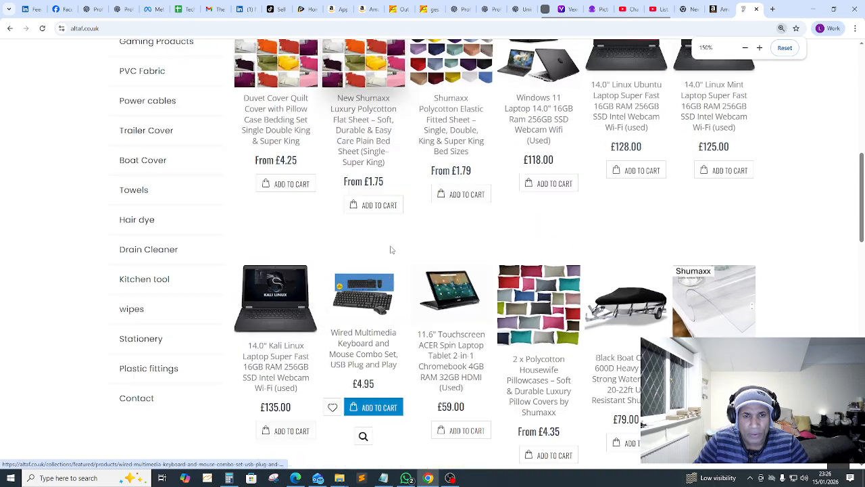
scroll(349, 252, "down", 1)
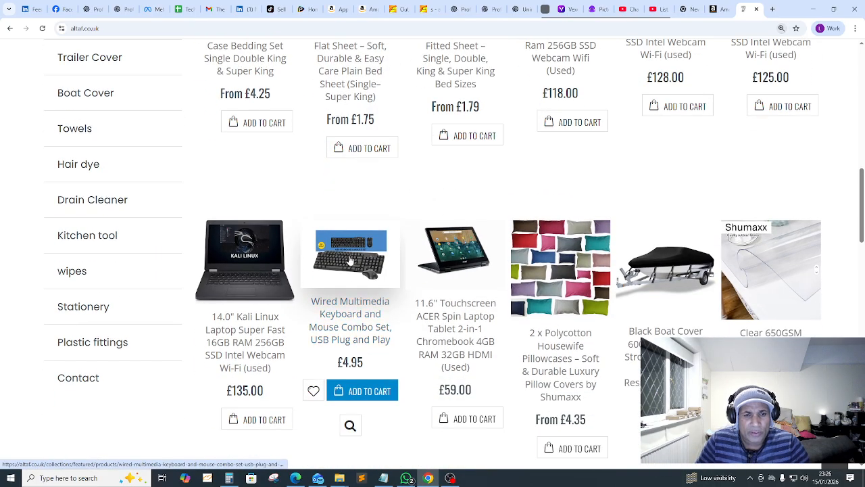
- Copy the Wired Multimedia Keyboard and Mouse Combo Set page URL and return to Seller Central
left_click(350, 252)
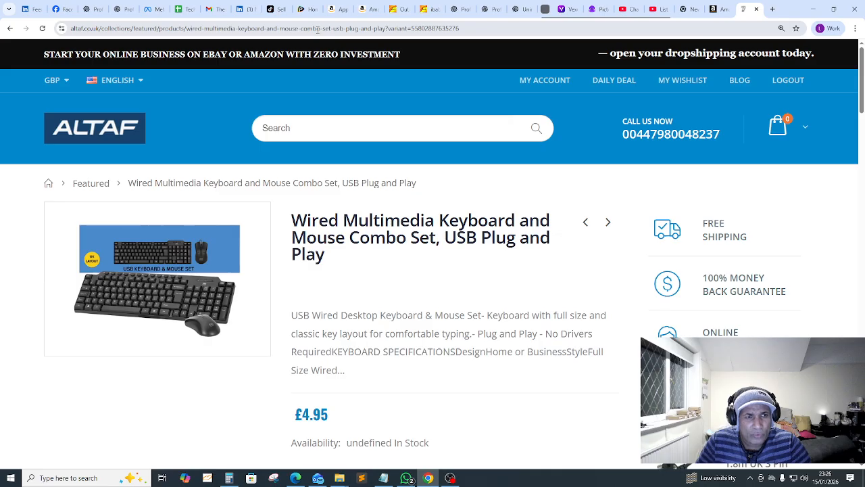
left_click(294, 29)
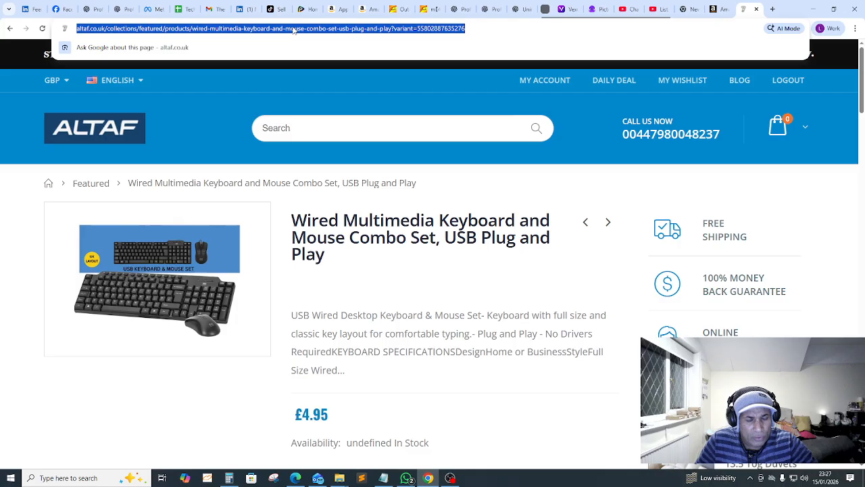
key("ctrl+plus")
key("ctrl+plus")
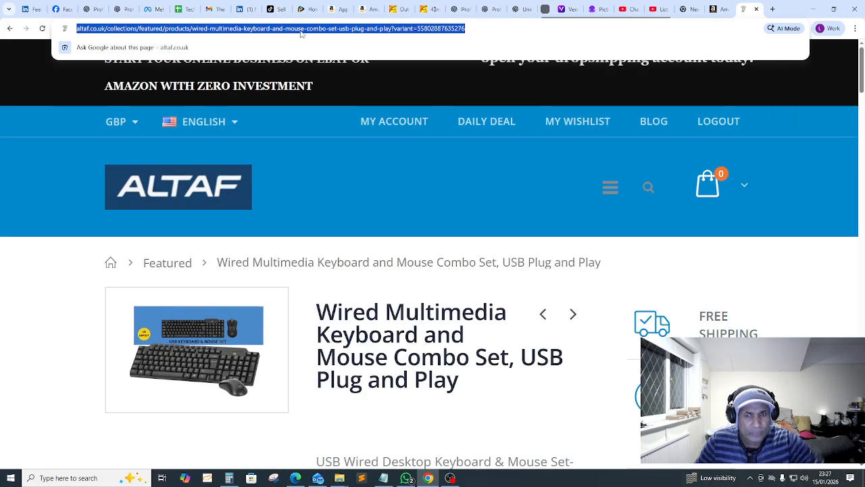
left_click(717, 9)
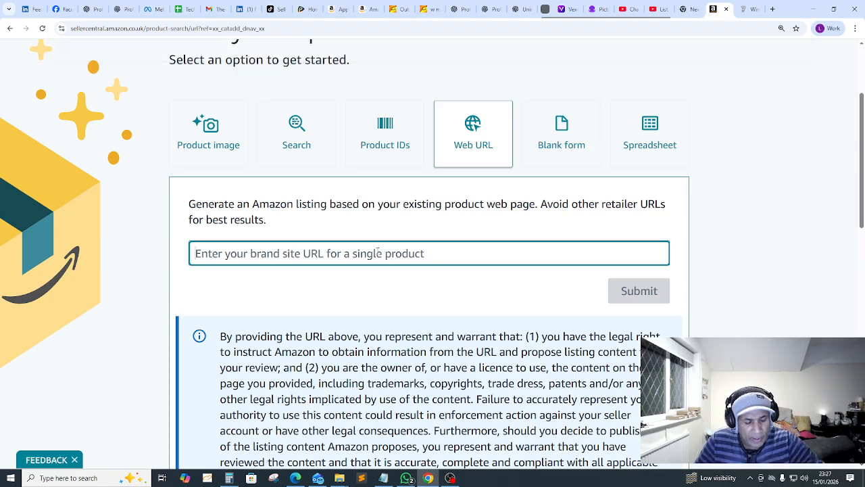
- Paste and submit the ALTAF combo URL, then refresh the Complete drafts list
key("ctrl+v")
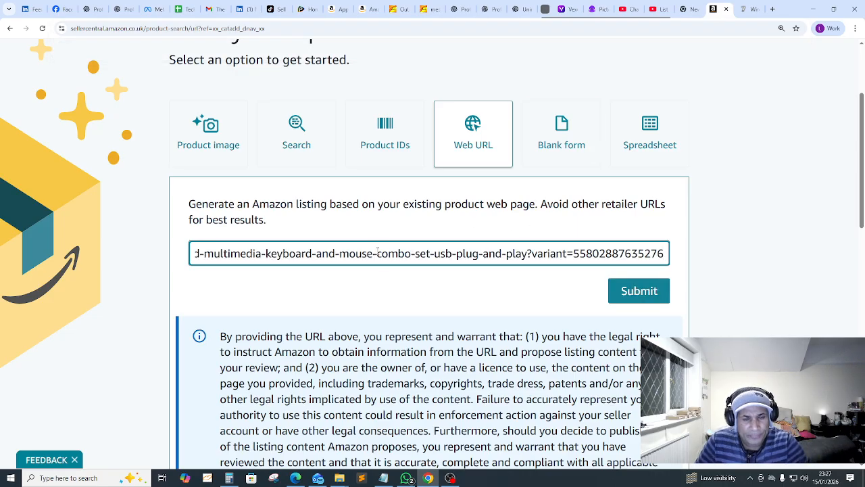
left_click(645, 292)
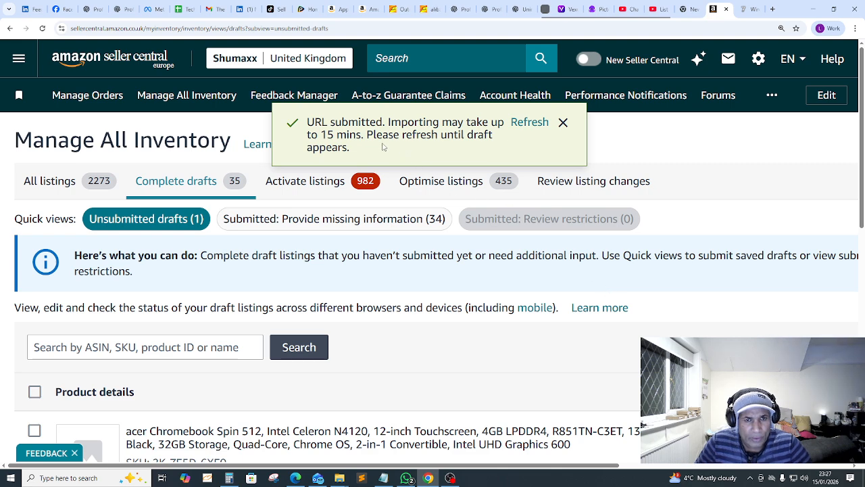
left_click_drag(308, 123, 505, 122)
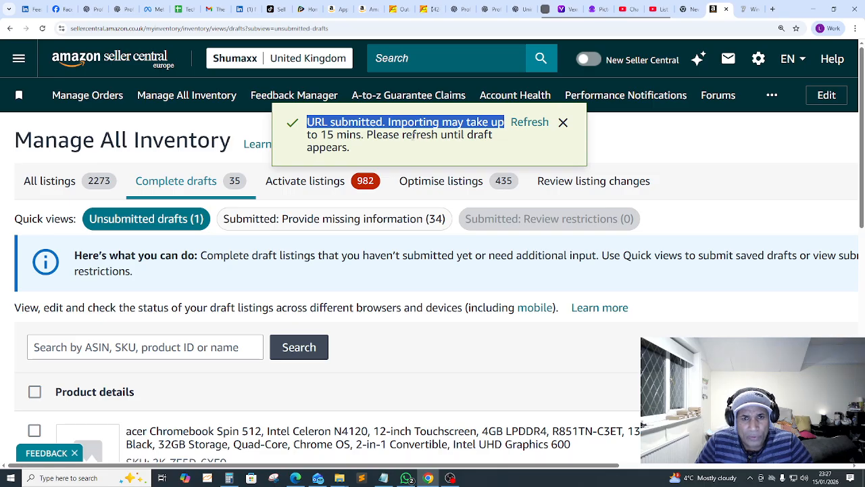
left_click(371, 135)
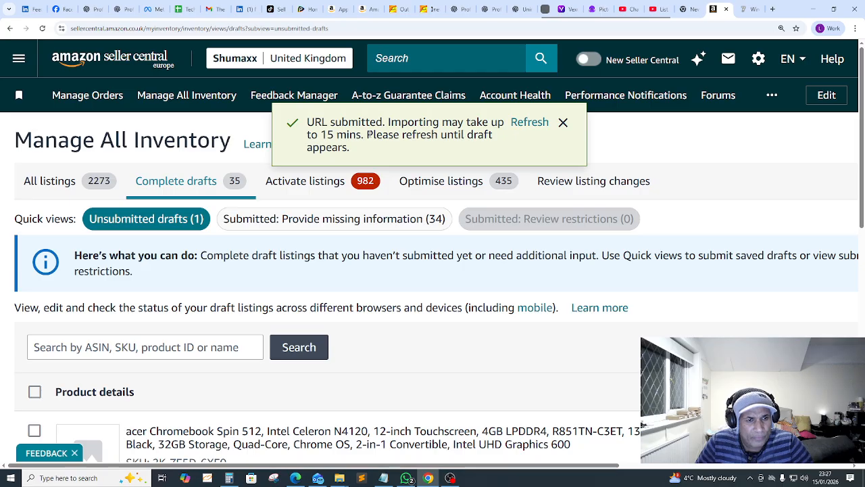
left_click(520, 121)
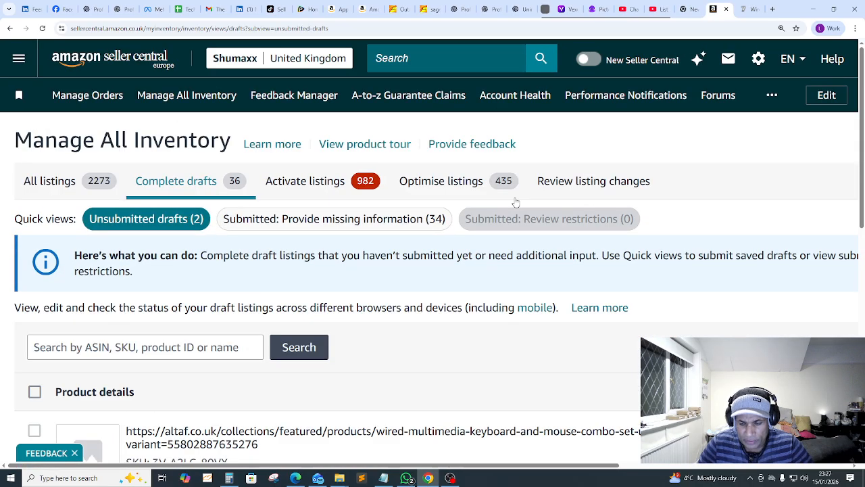
- Zoom out and reload the drafts page twice to check the combo draft's In-progress import
key("ctrl+minus")
key("ctrl+minus")
key("ctrl+minus")
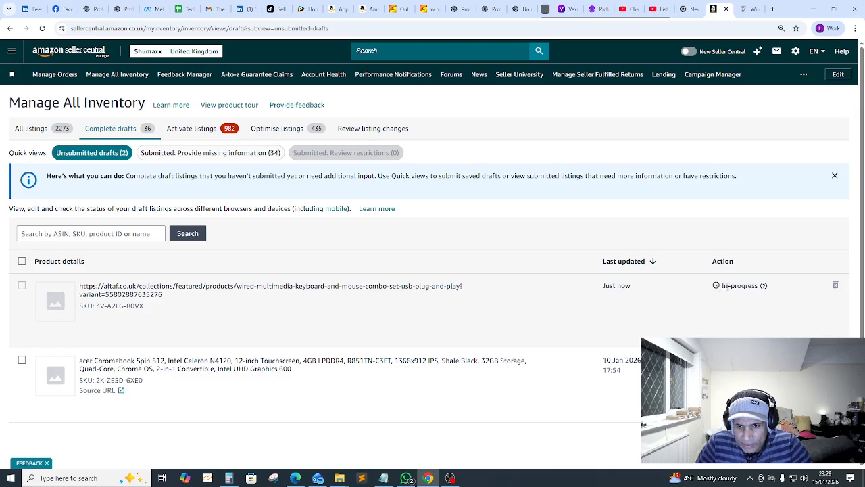
mouse_move(765, 290)
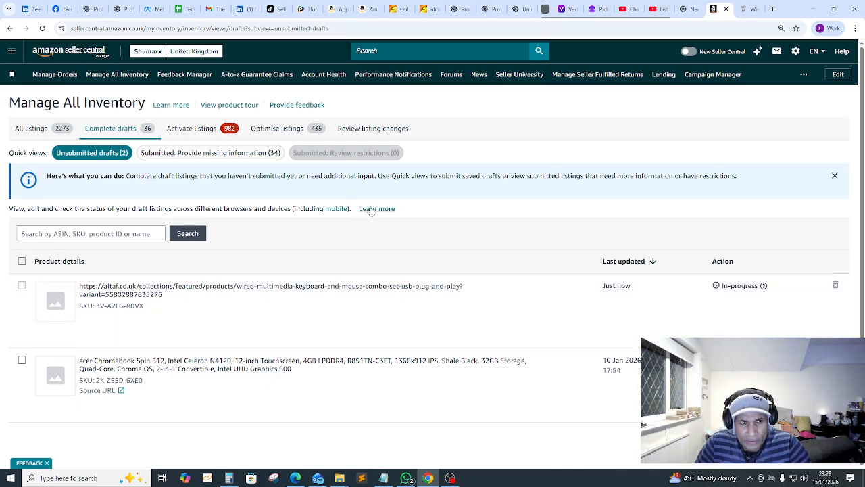
left_click(42, 28)
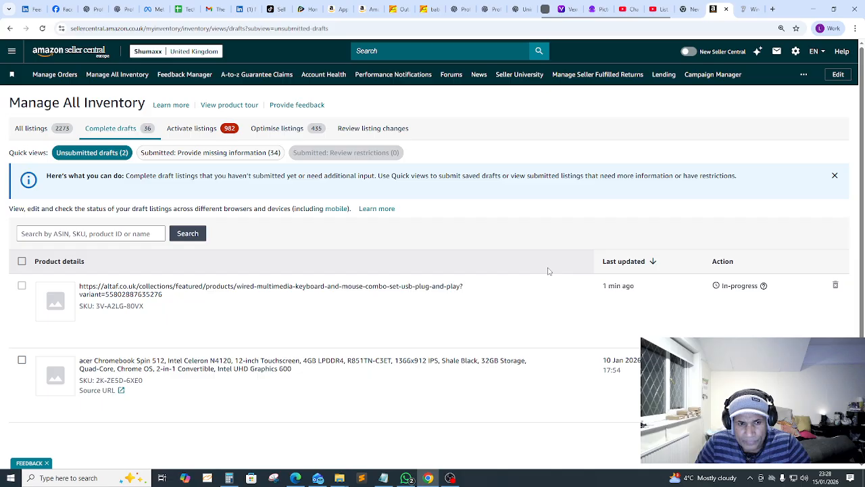
scroll(549, 271, "down", 2)
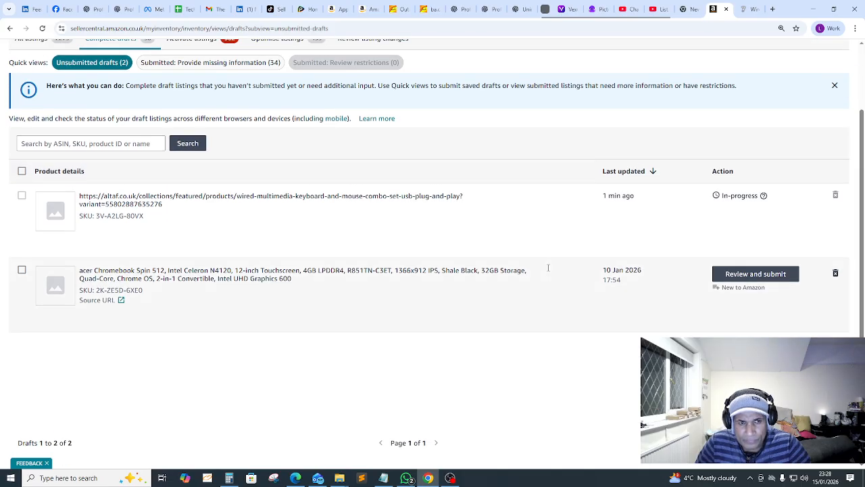
scroll(549, 268, "up", 2)
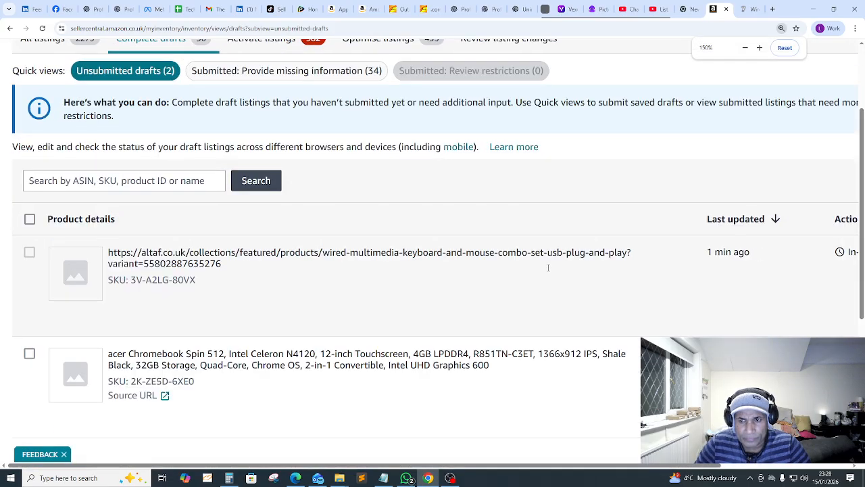
left_click_drag(492, 466, 629, 466)
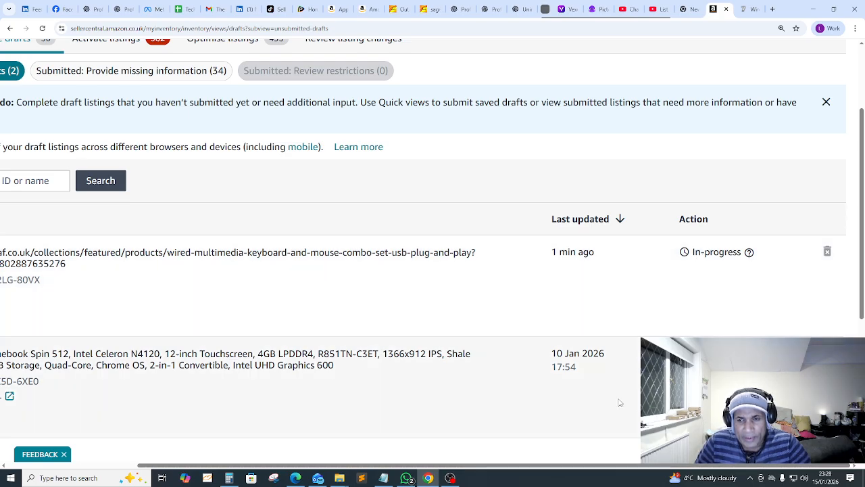
mouse_move(750, 255)
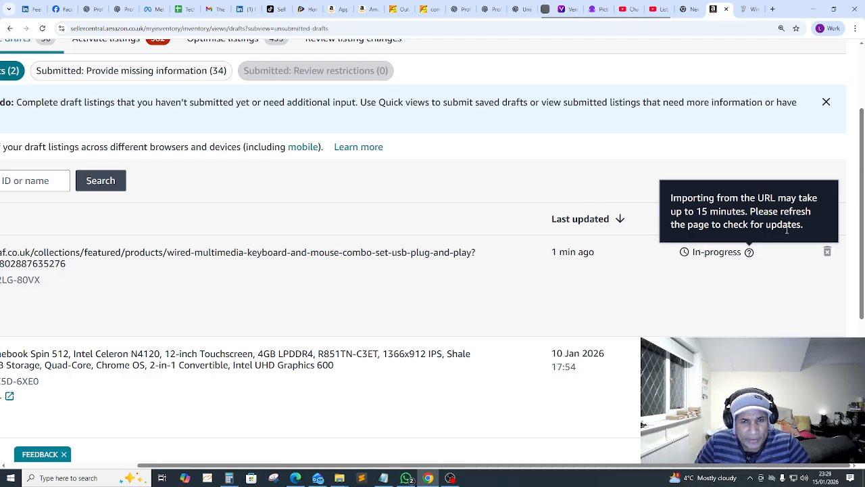
left_click(43, 29)
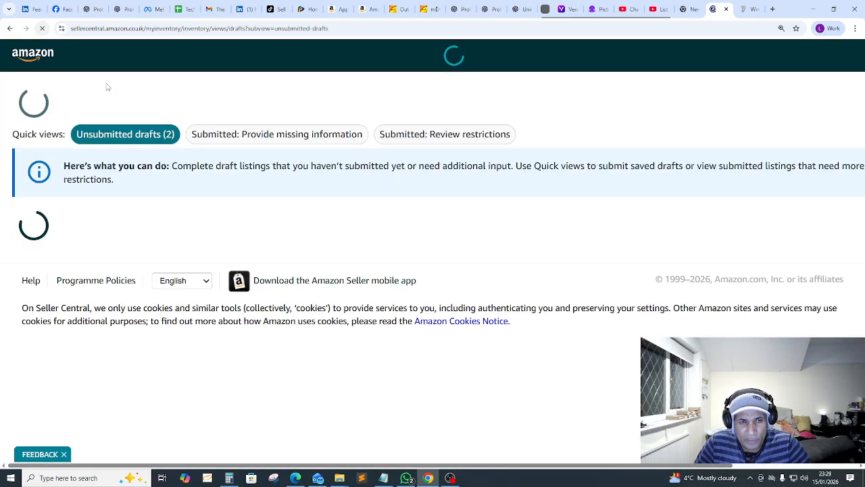
- Open the Multimedia Keyboard and Mouse Set draft with its Review and submit button
scroll(537, 260, "down", 2)
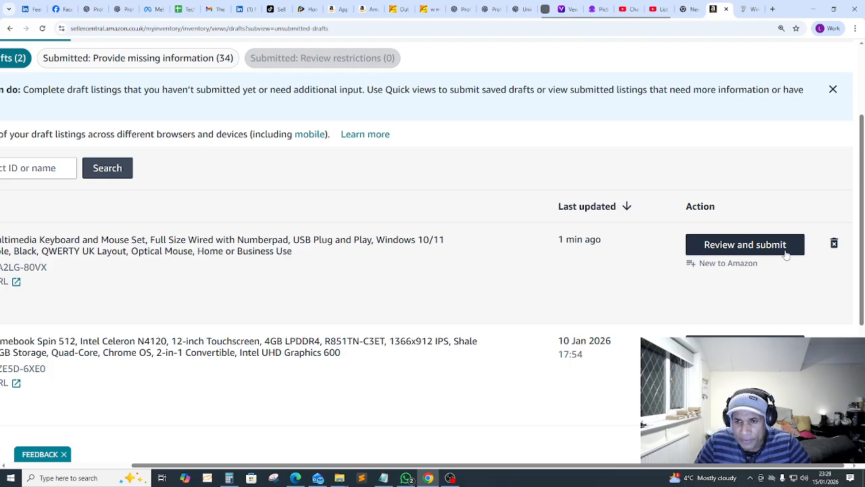
left_click(749, 249)
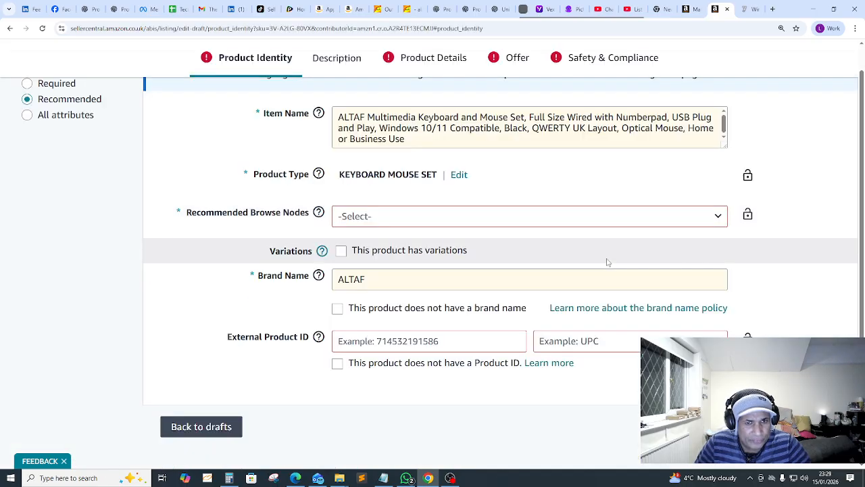
- Scroll up to the top of the Product Identity section to see the Item Name
left_click_drag(863, 133, 864, 108)
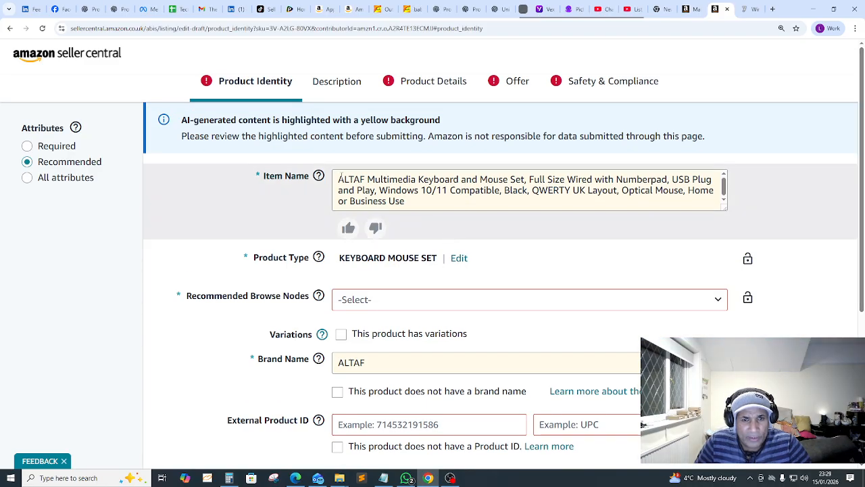
left_click(743, 11)
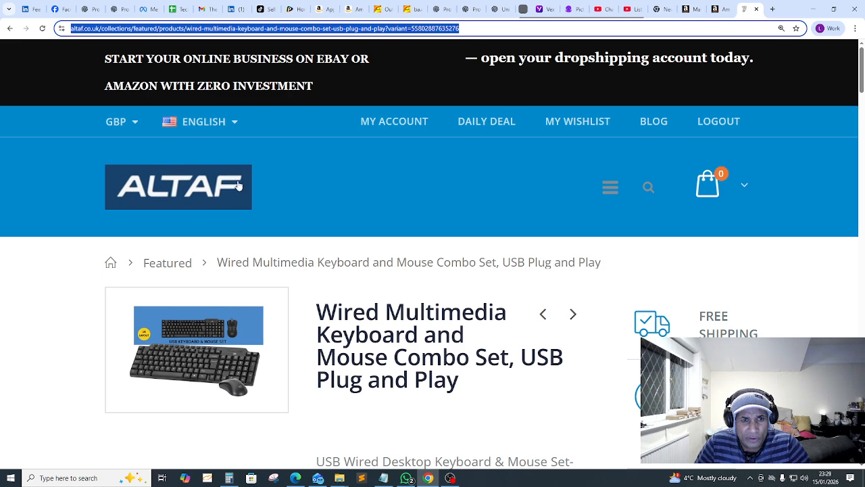
scroll(325, 282, "down", 2)
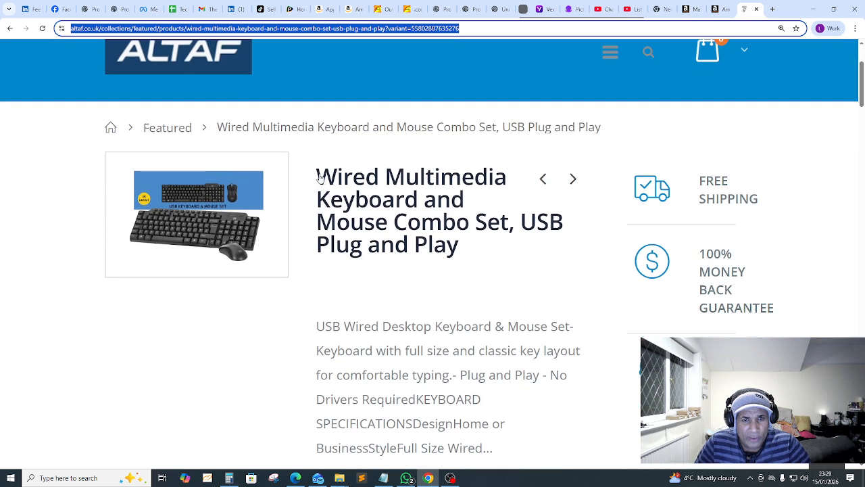
left_click_drag(319, 180, 462, 233)
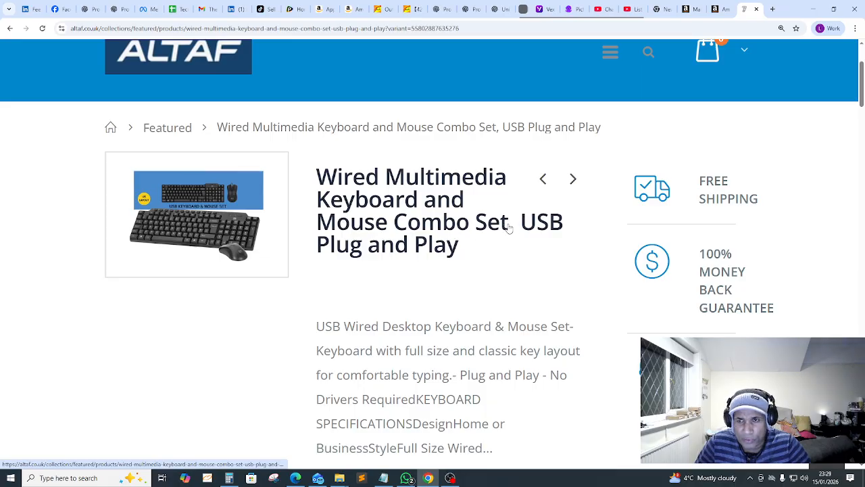
left_click(715, 9)
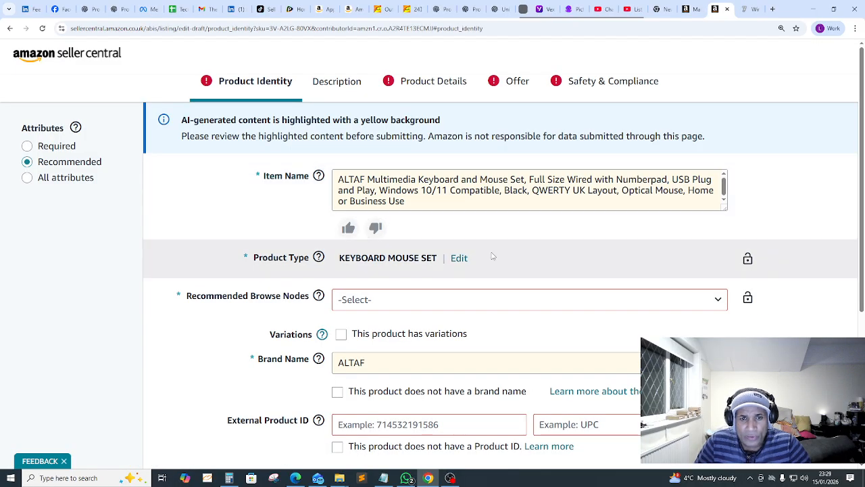
- Delete the leading 'ALTAF' so the Item Name starts with 'Multimedia Keyboard and Mouse Set'
left_click_drag(367, 180, 533, 199)
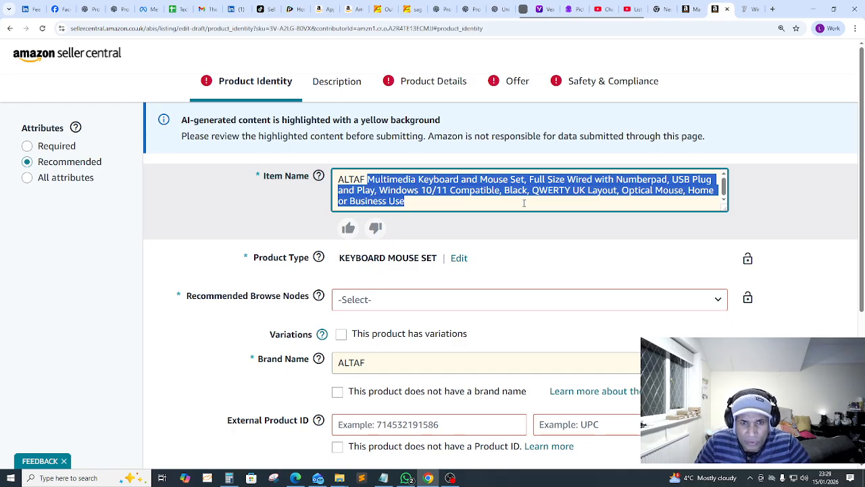
left_click(746, 8)
left_click(160, 29)
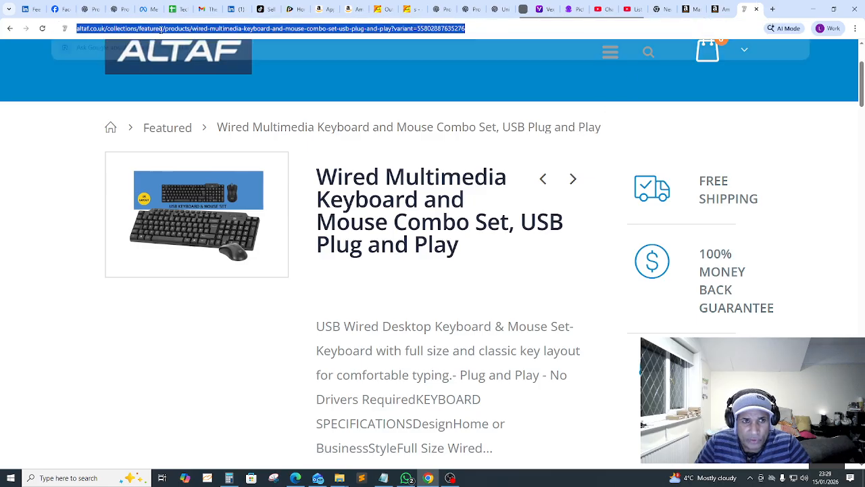
left_click(715, 9)
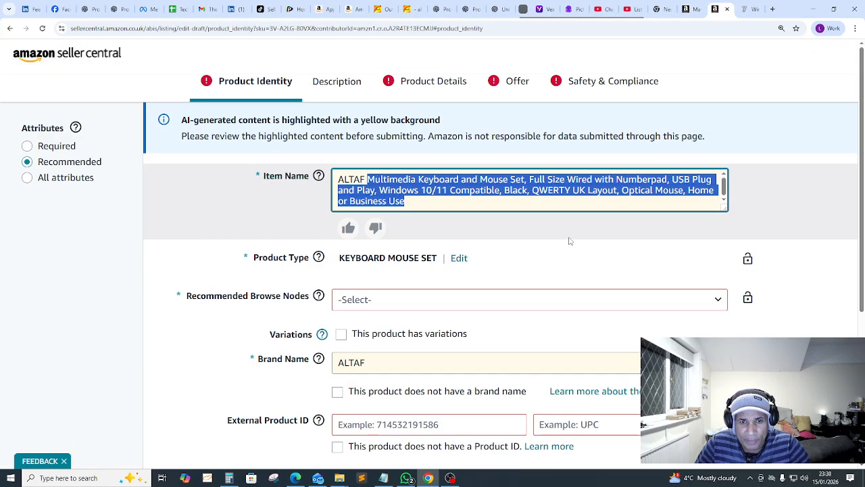
left_click_drag(367, 180, 336, 179)
key("BackSpace")
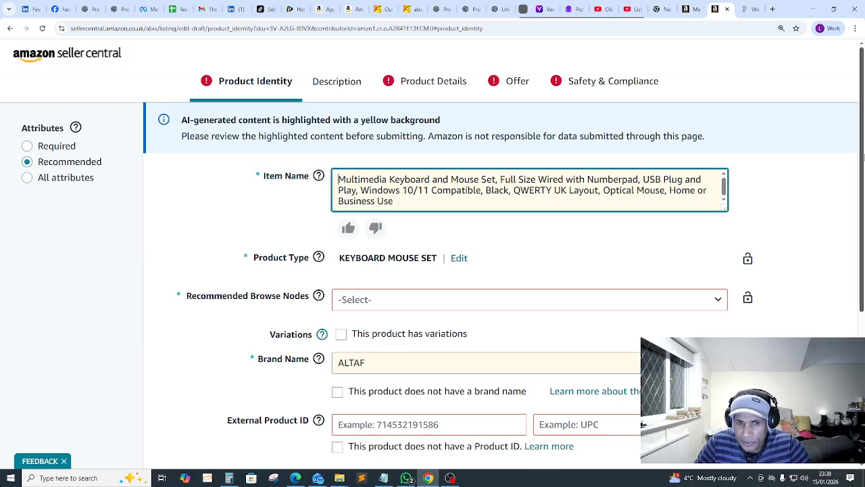
scroll(863, 157, "down", 1)
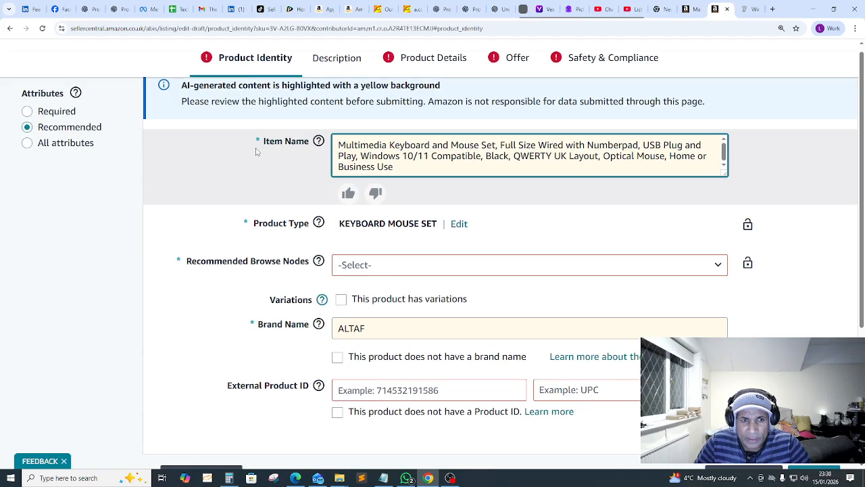
left_click(375, 146)
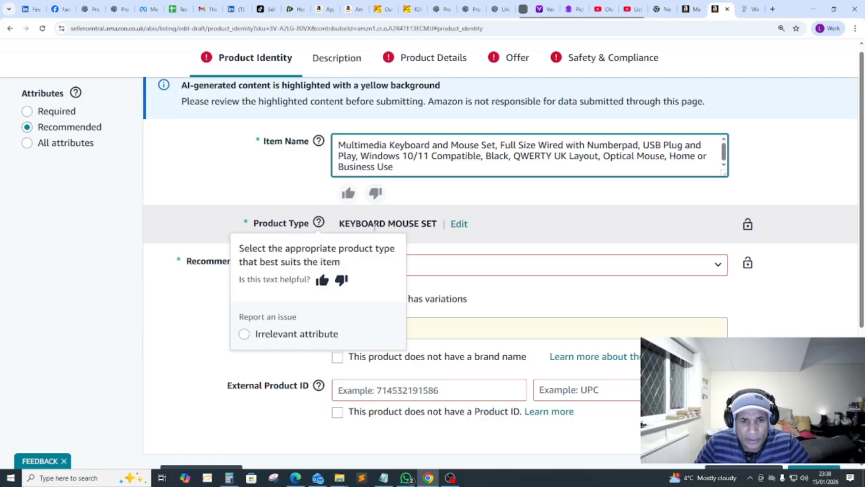
scroll(477, 264, "down", 1)
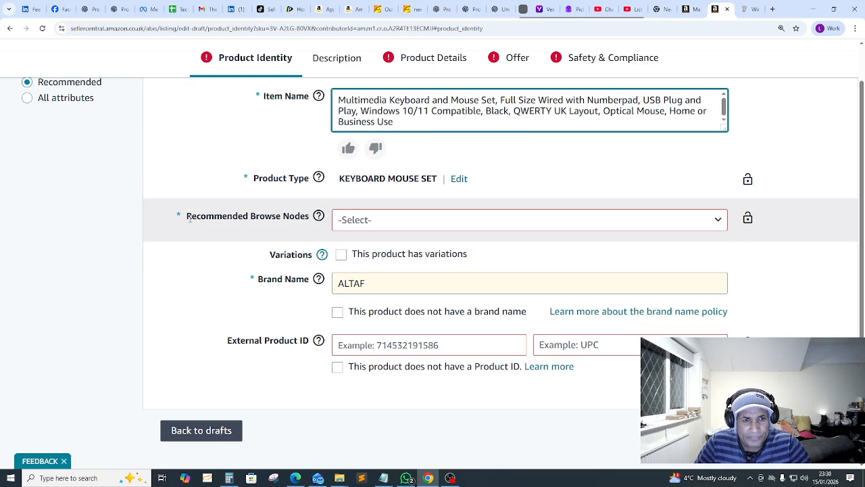
left_click_drag(187, 216, 308, 216)
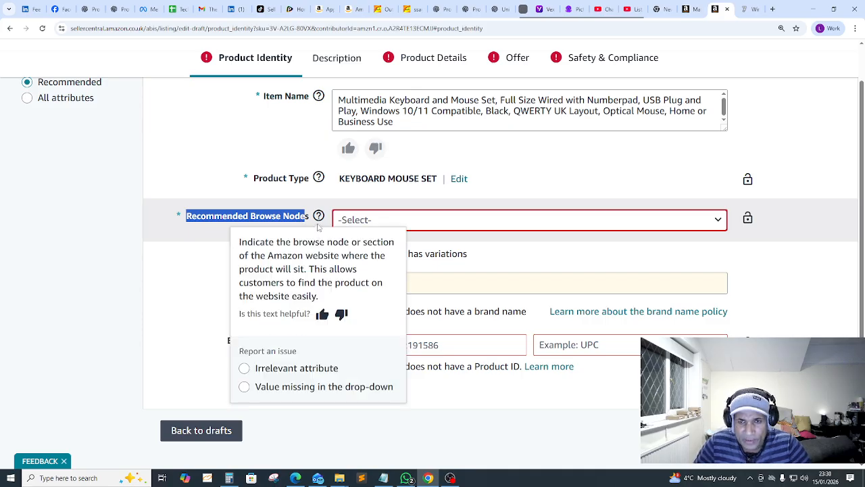
left_click(719, 221)
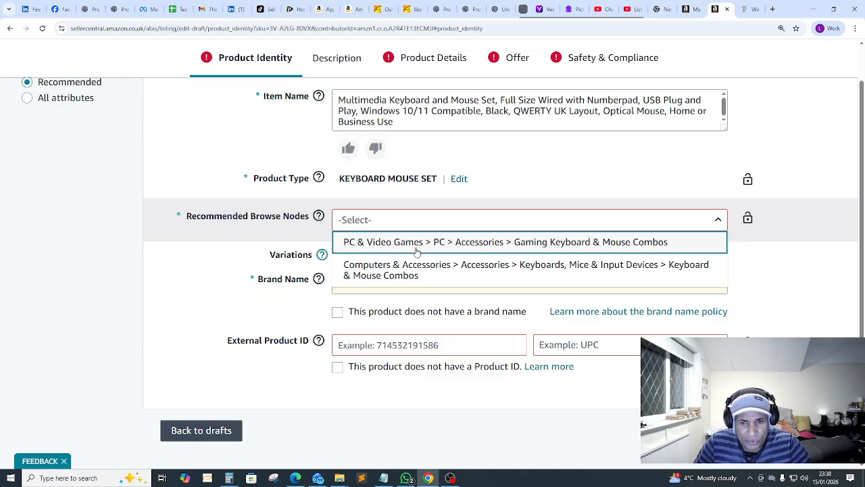
left_click(515, 243)
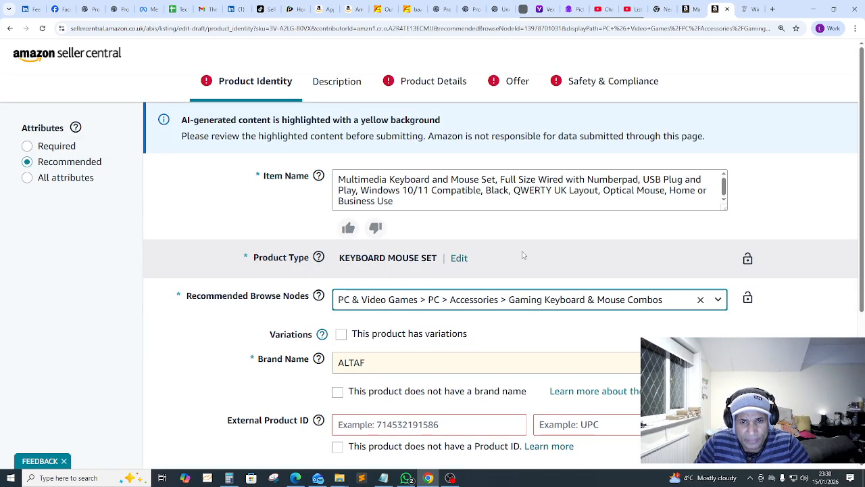
scroll(864, 203, "down", 1)
left_click_drag(862, 203, 863, 219)
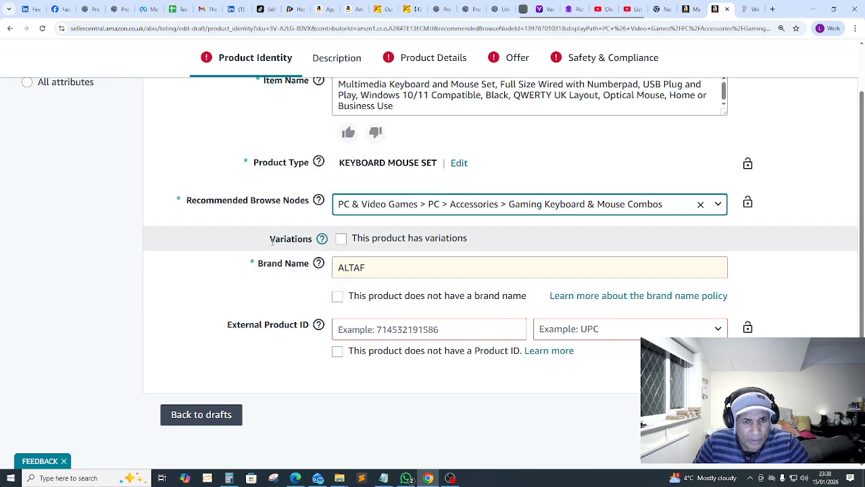
left_click_drag(272, 241, 313, 240)
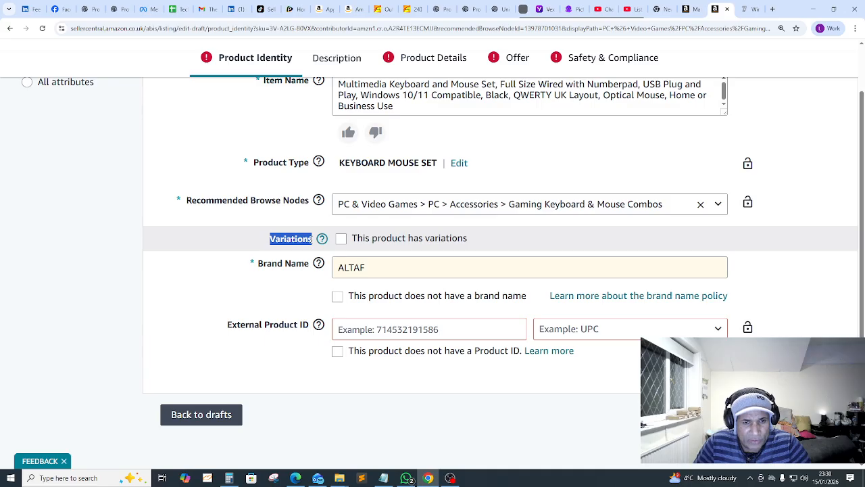
left_click(298, 241)
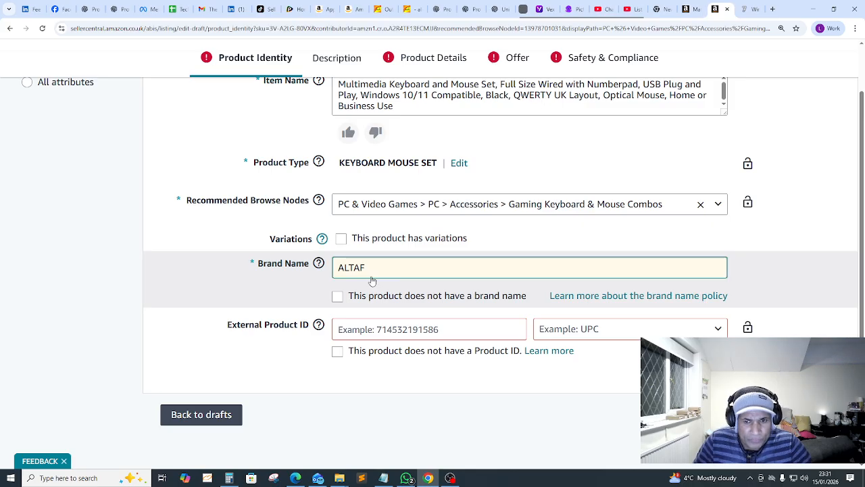
- Replace the ALTAF brand name with 'Generic' from the suggestions
left_click_drag(371, 272, 300, 278)
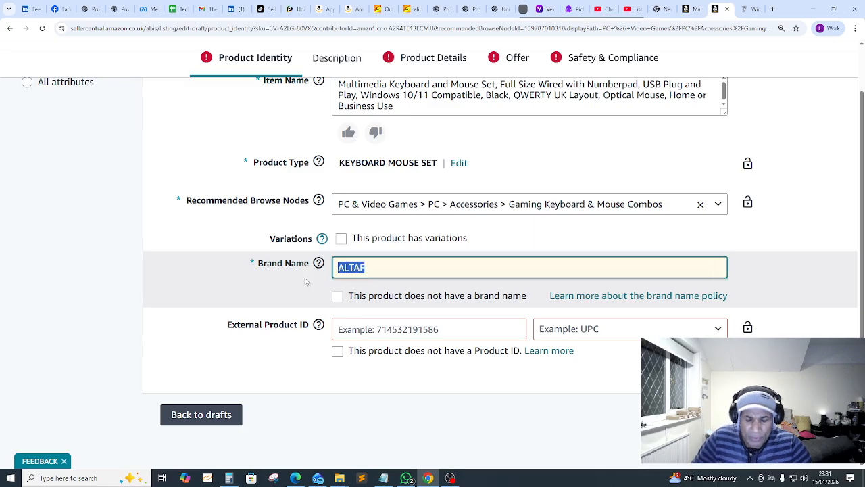
key("BackSpace")
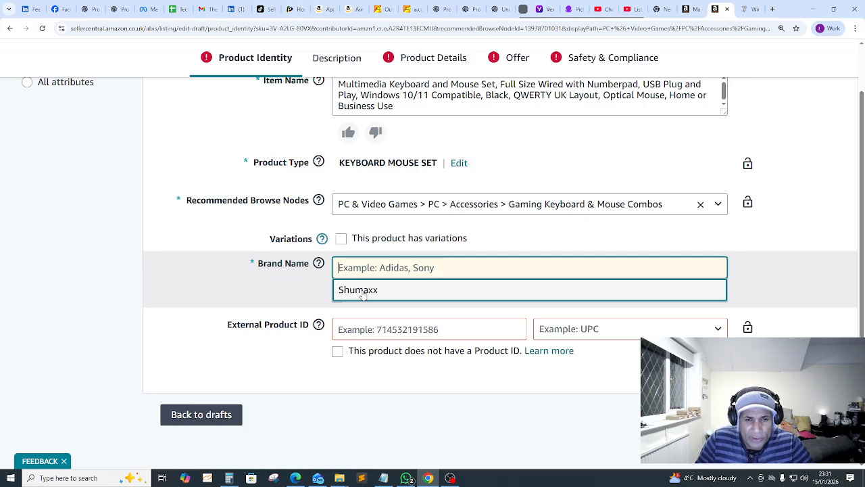
left_click(363, 292)
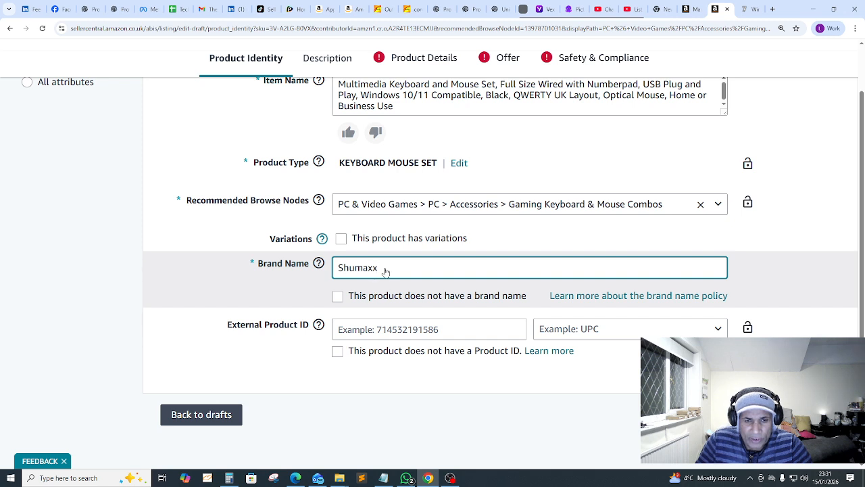
double_click(340, 268)
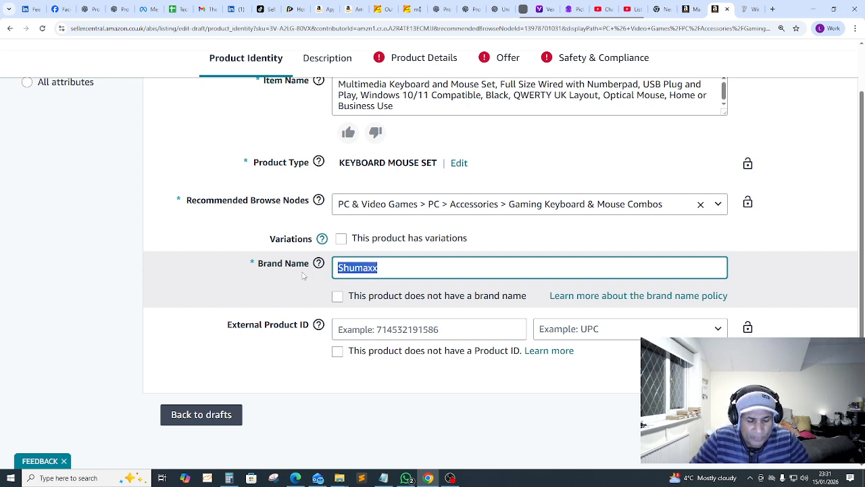
type("non")
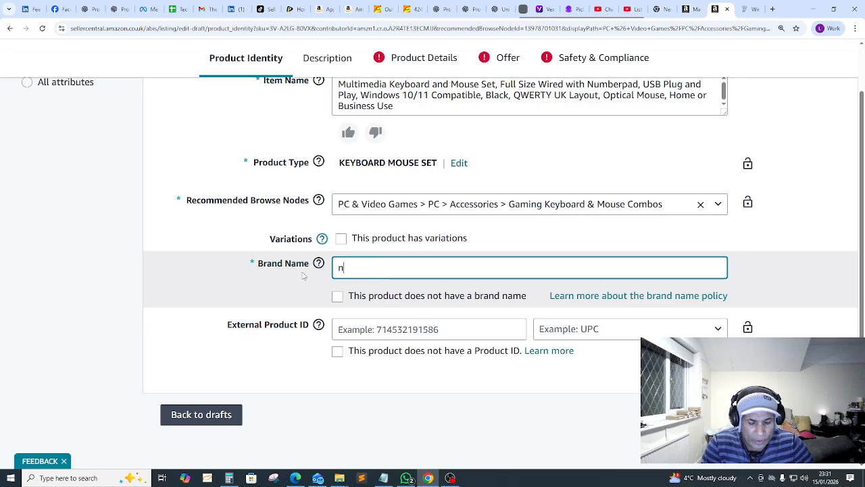
key("BackSpace")
key("BackSpace")
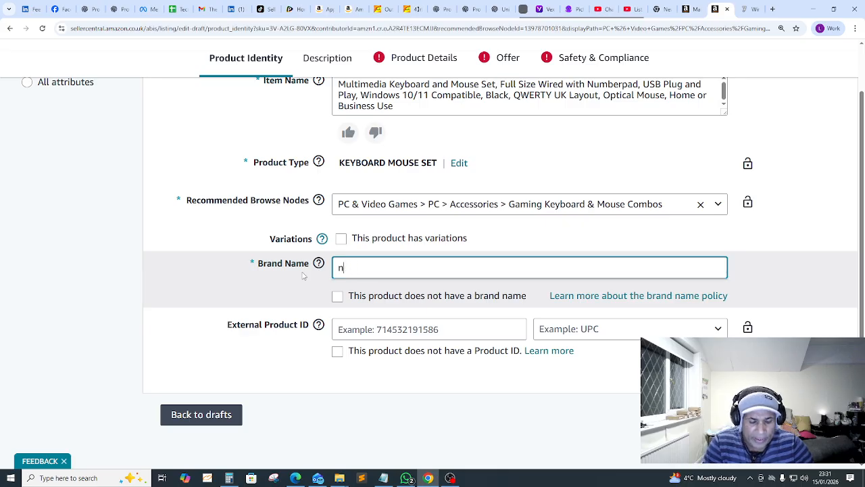
type("generic")
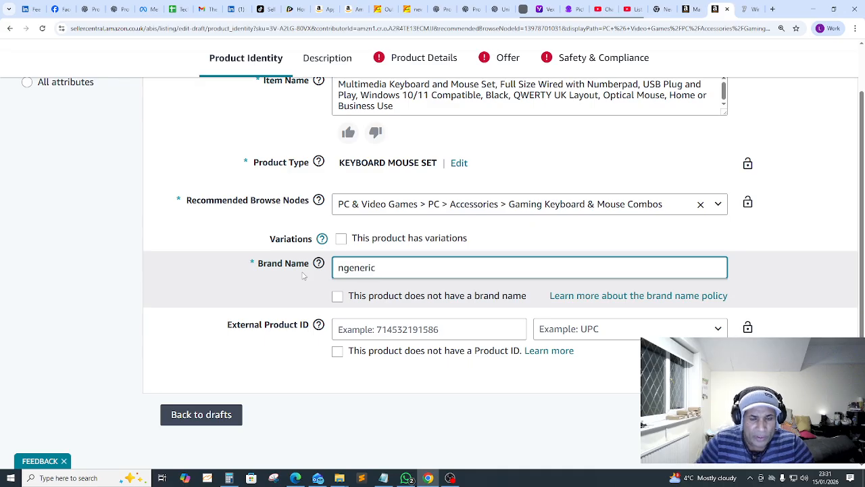
key("BackSpace")
key("ctrl+a")
key("BackSpace")
type("Gener")
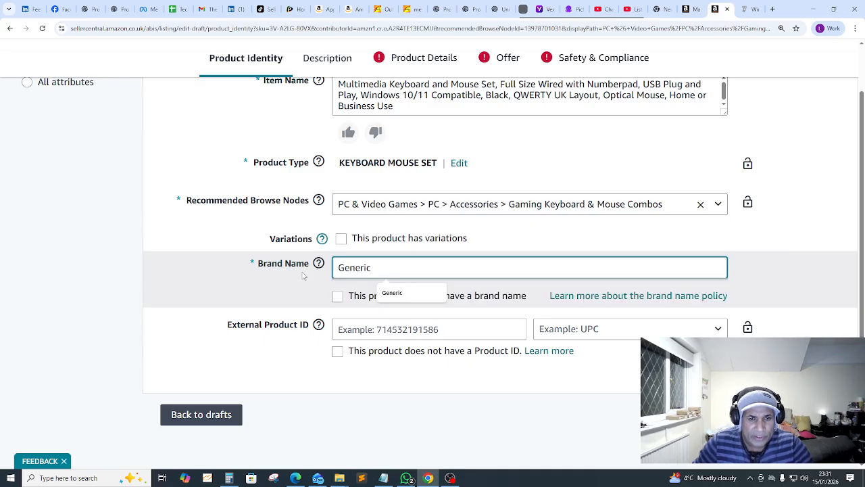
type("ic")
left_click(400, 296)
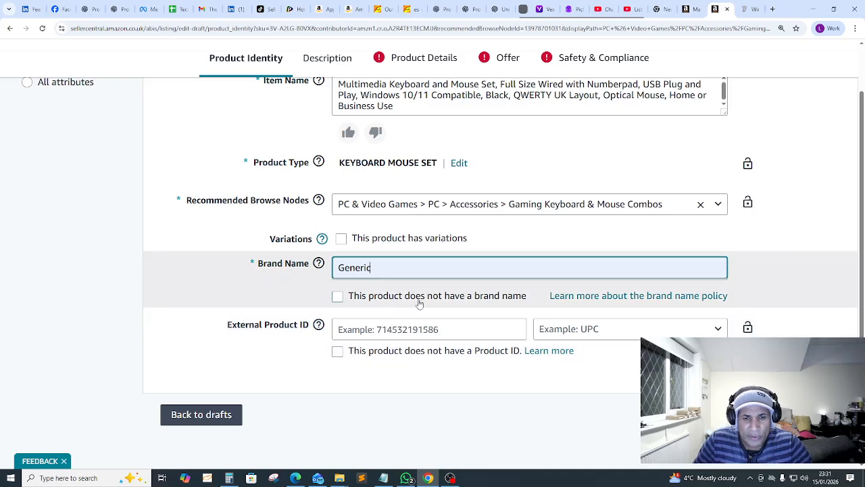
- Tick 'This product does not have a brand name'
key("Tab")
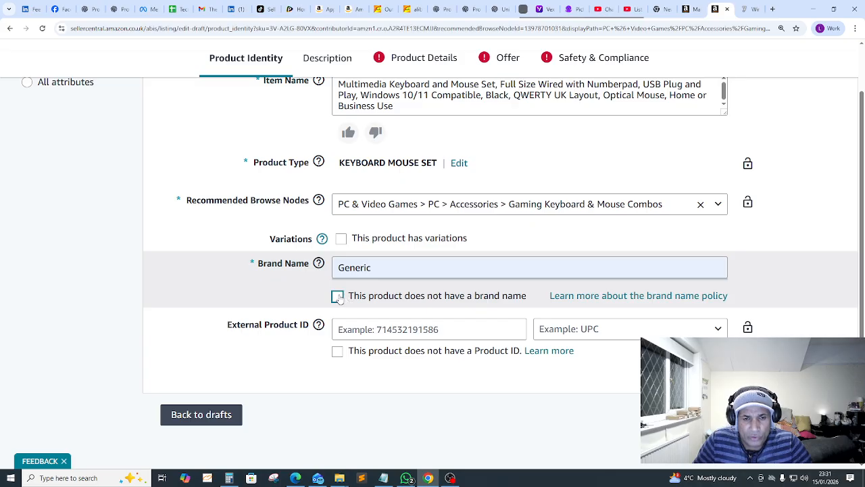
left_click(338, 298)
left_click_drag(347, 298, 527, 303)
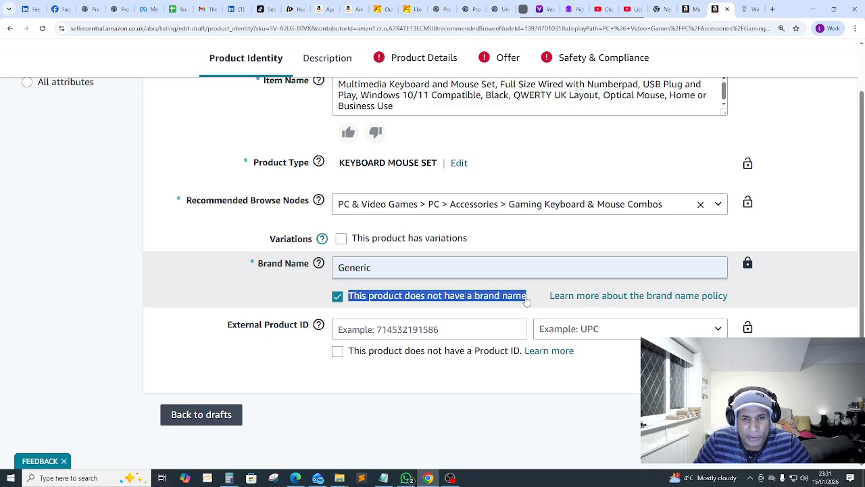
left_click(338, 298)
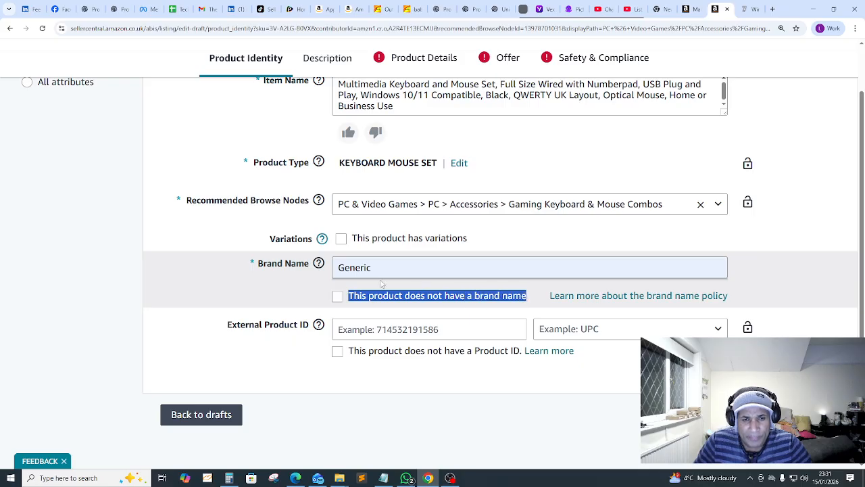
left_click(338, 298)
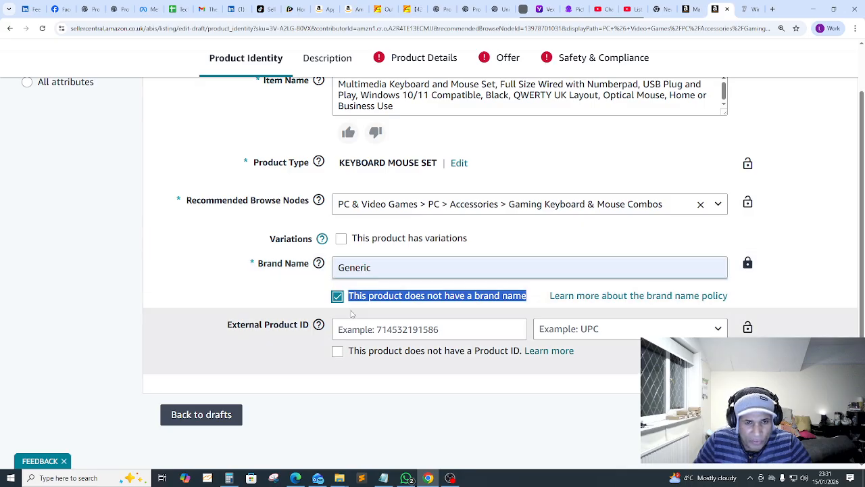
- Tick 'This product does not have a Product ID' so the External Product ID field greys out
scroll(475, 375, "down", 1)
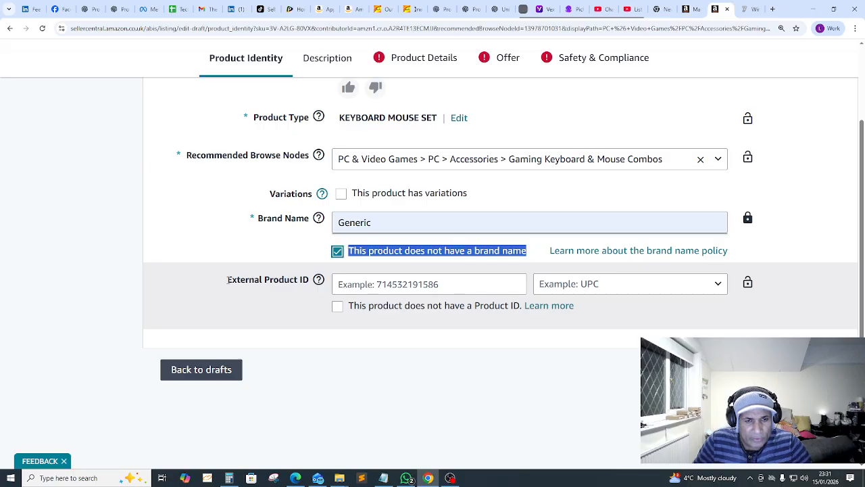
left_click_drag(228, 279, 309, 286)
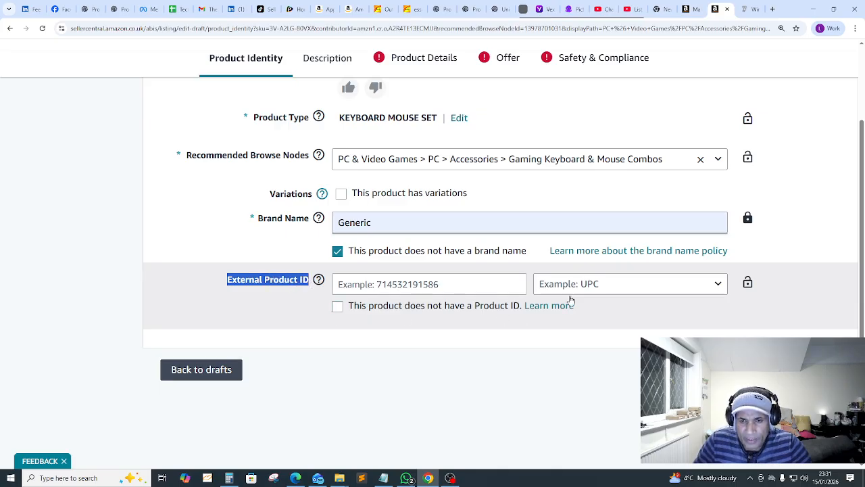
left_click(591, 284)
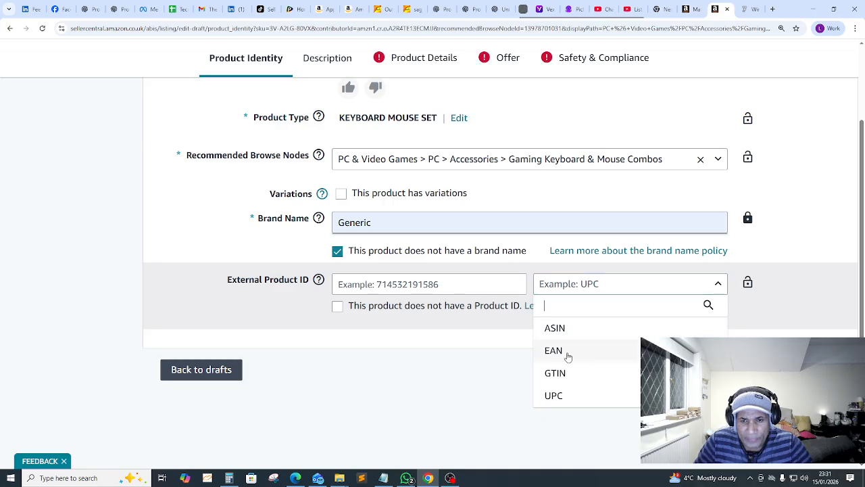
left_click(453, 364)
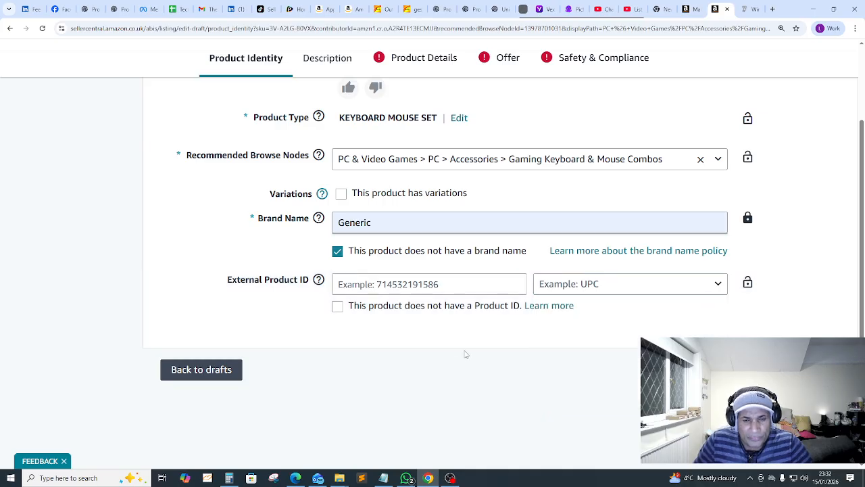
left_click(337, 309)
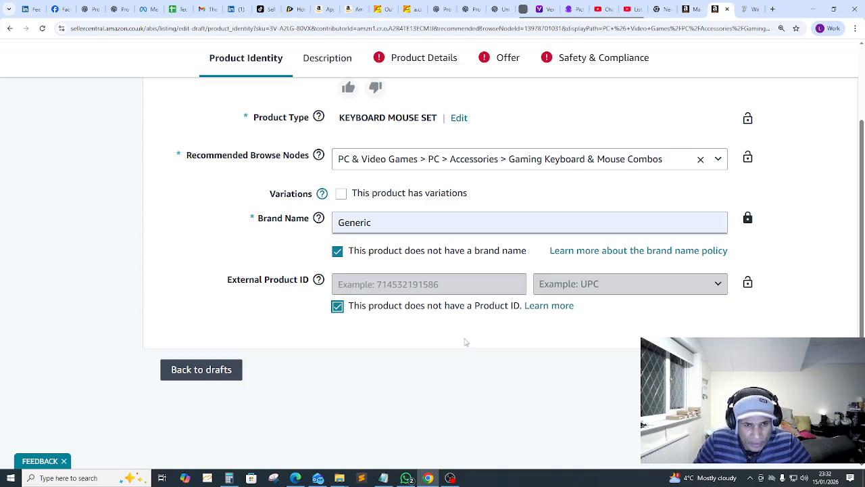
left_click_drag(256, 217, 313, 220)
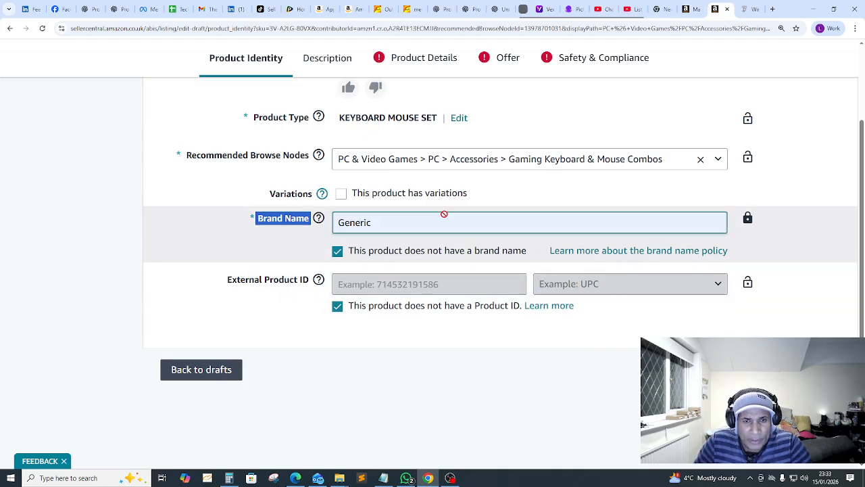
- Zoom the page in and open the combo draft's Description section with its AI-generated text
scroll(447, 182, "up", 2)
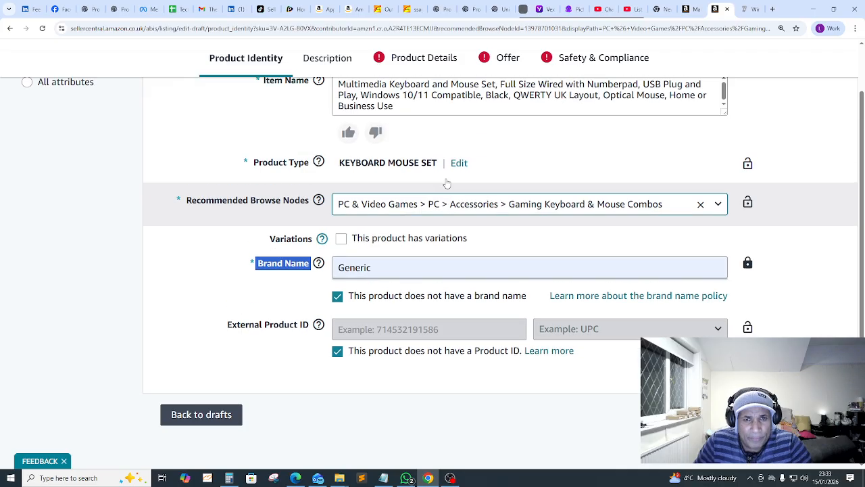
scroll(447, 182, "up", 1)
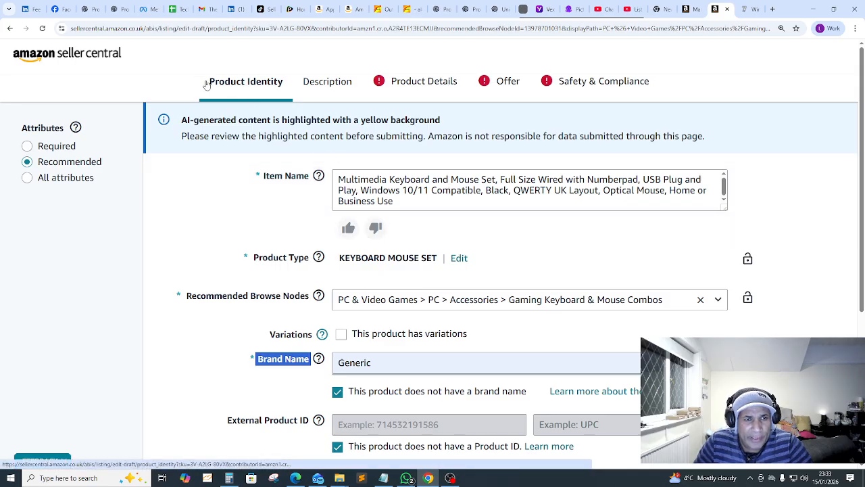
left_click_drag(207, 83, 266, 87)
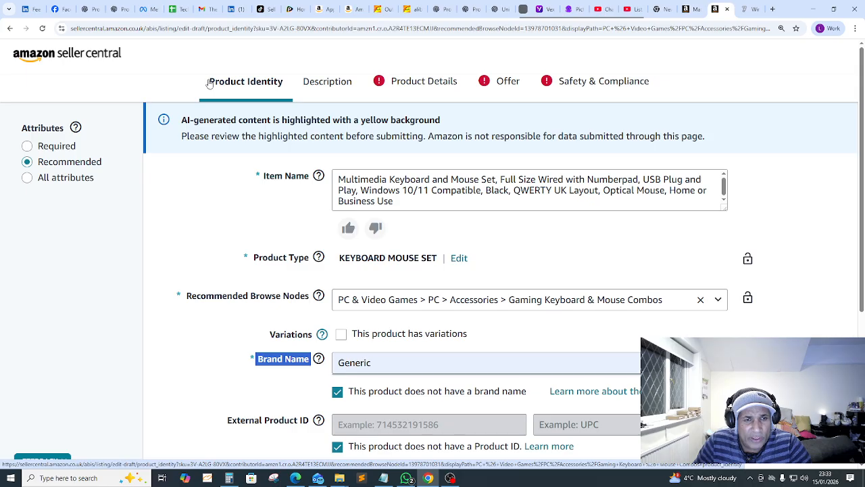
left_click_drag(209, 83, 251, 86)
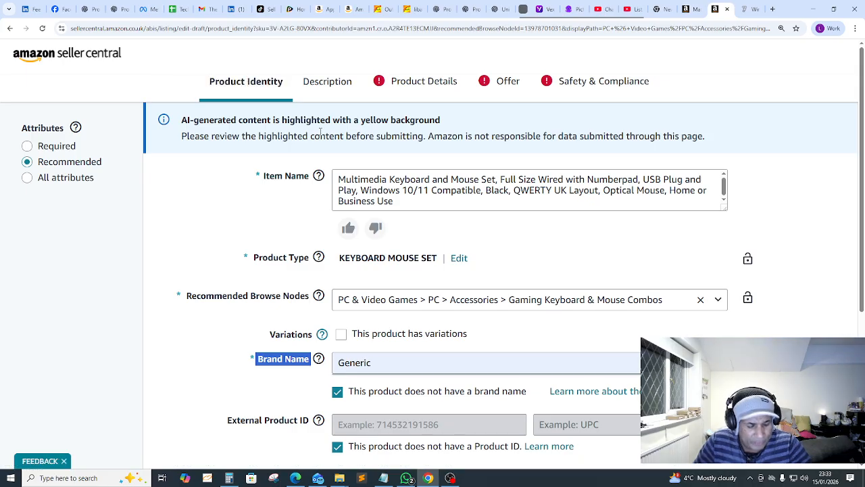
key("ctrl+plus")
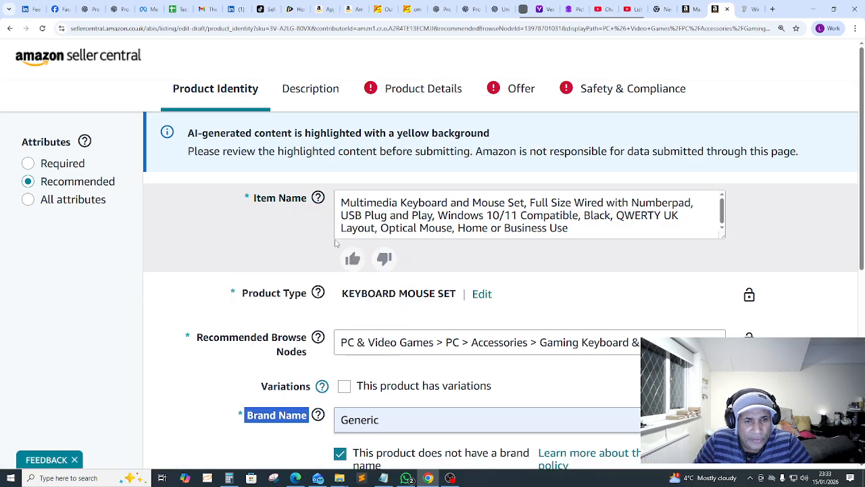
scroll(336, 243, "down", 1)
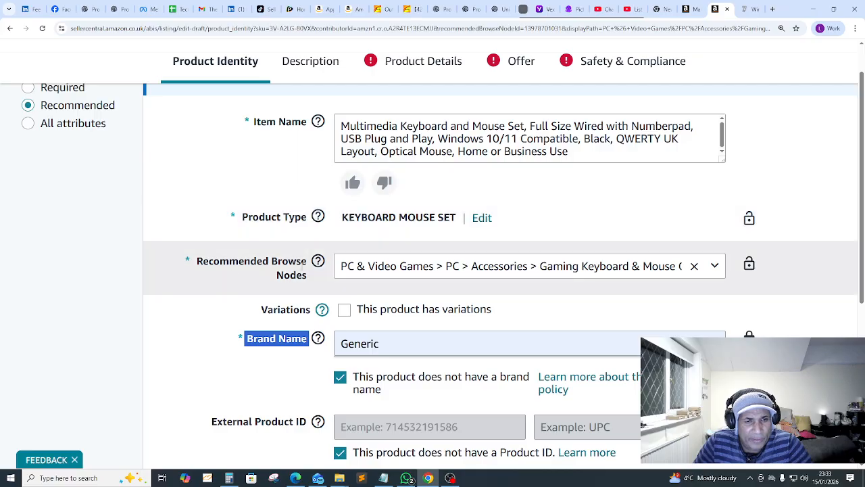
scroll(267, 213, "down", 2)
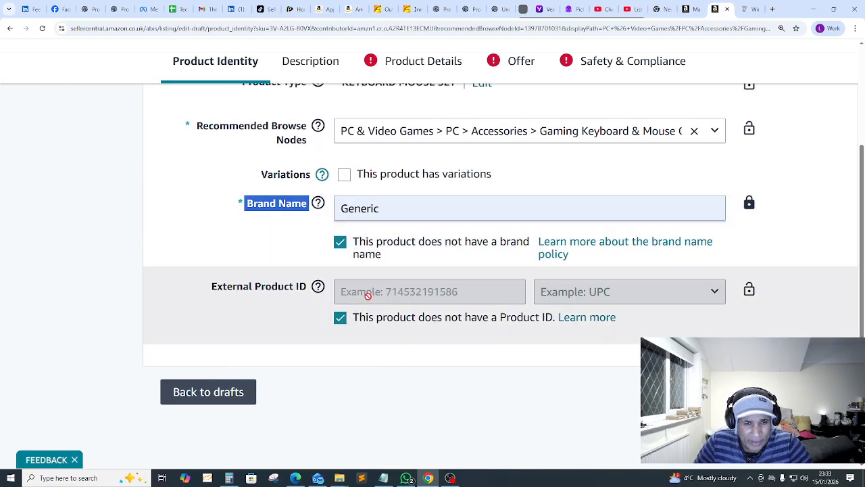
scroll(353, 286, "up", 3)
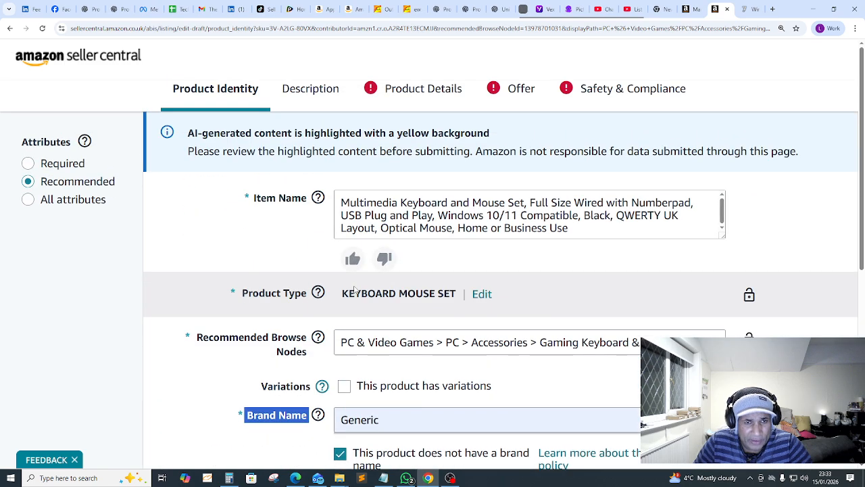
left_click(317, 91)
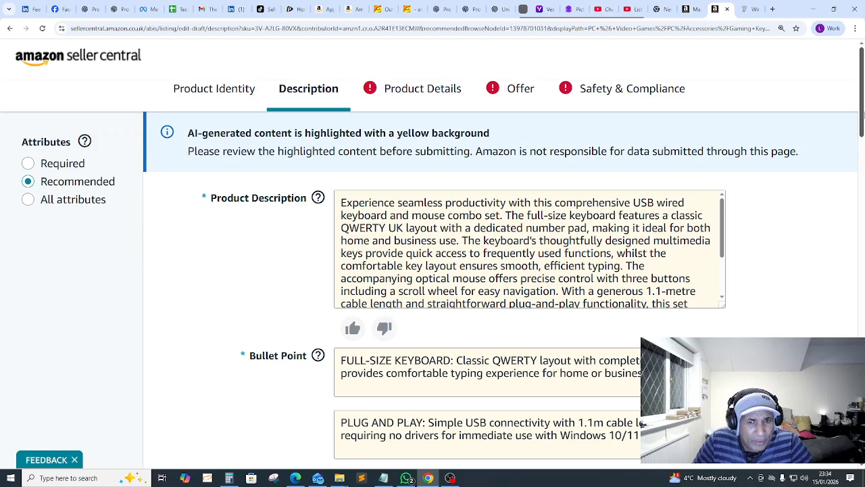
- Switch to the ALTAF Wired Multimedia Keyboard and Mouse Combo Set product page tab
scroll(863, 115, "down", 1)
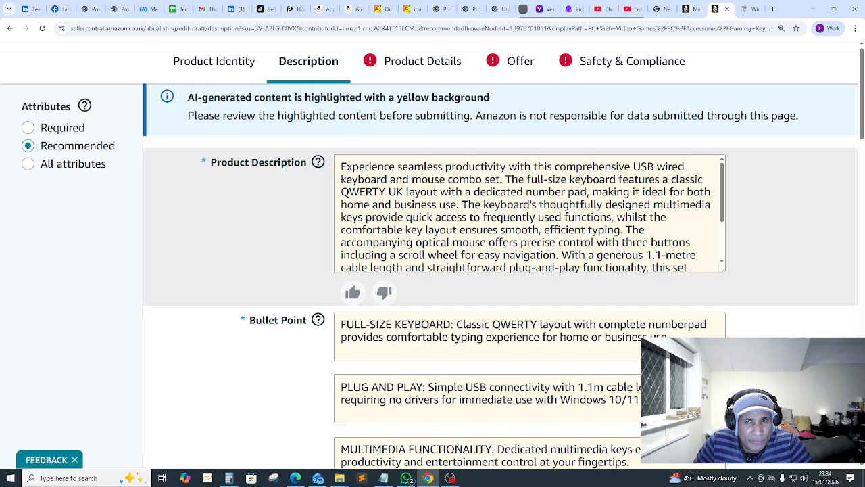
left_click(744, 9)
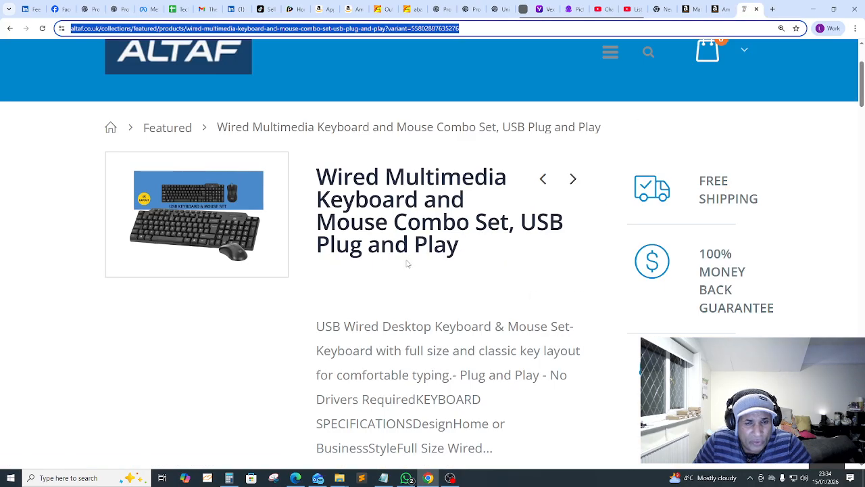
- Read the ALTAF description paragraph and More Information specs, then return to Seller Central
scroll(429, 272, "down", 2)
scroll(429, 272, "down", 3)
scroll(433, 274, "up", 4)
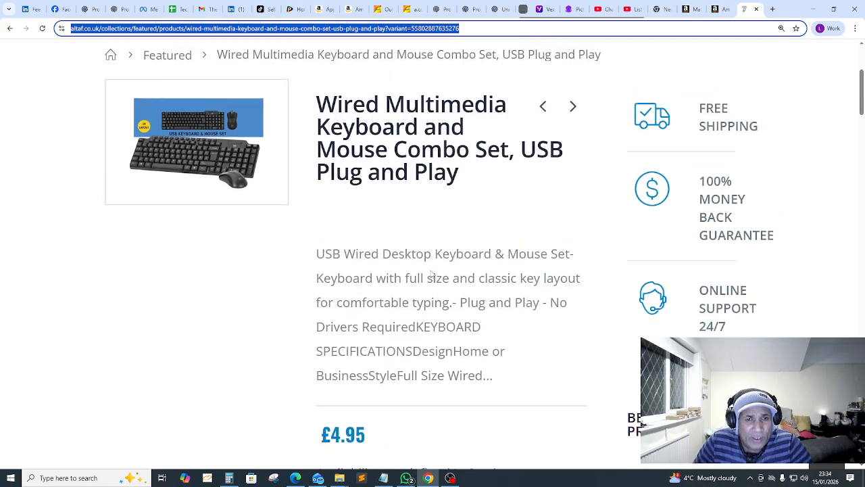
left_click_drag(319, 282, 514, 409)
scroll(510, 362, "down", 8)
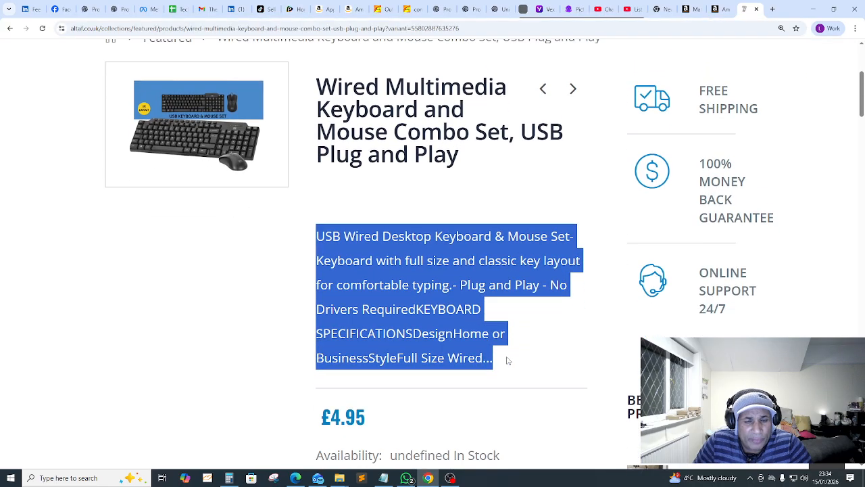
scroll(489, 359, "down", 3)
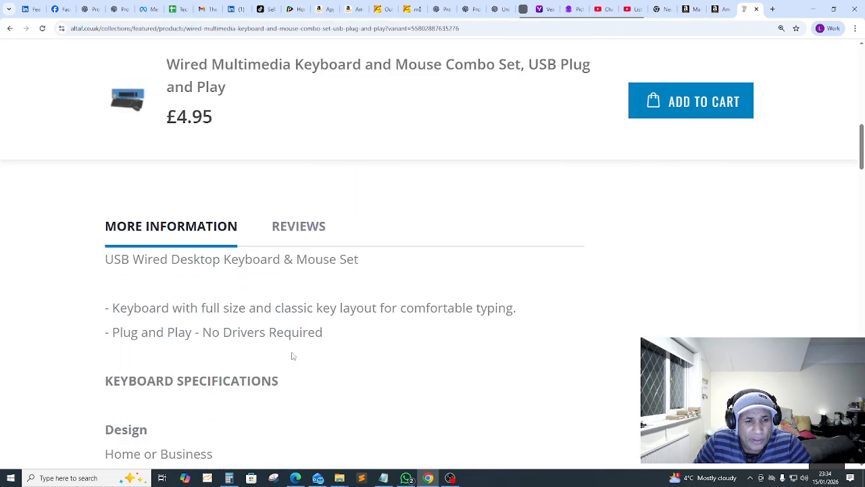
scroll(301, 353, "down", 4)
left_click(717, 10)
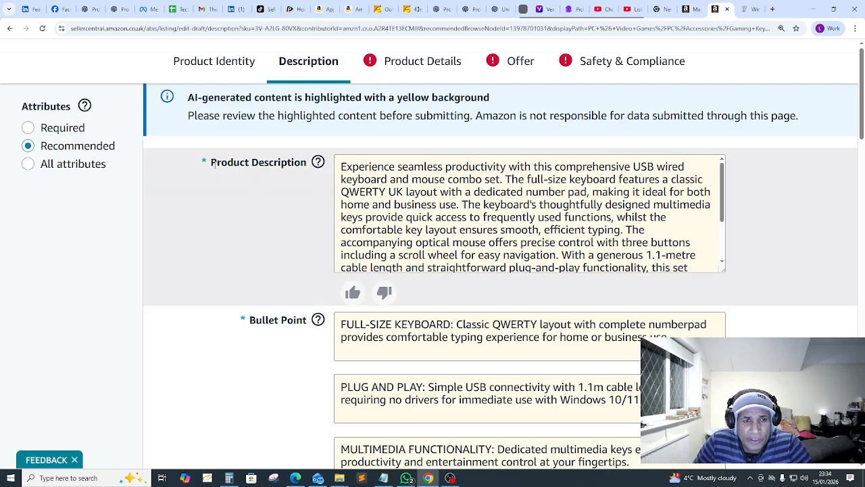
- Review the Product Description and all five bullet points, then go back to the ALTAF page
left_click_drag(212, 162, 307, 164)
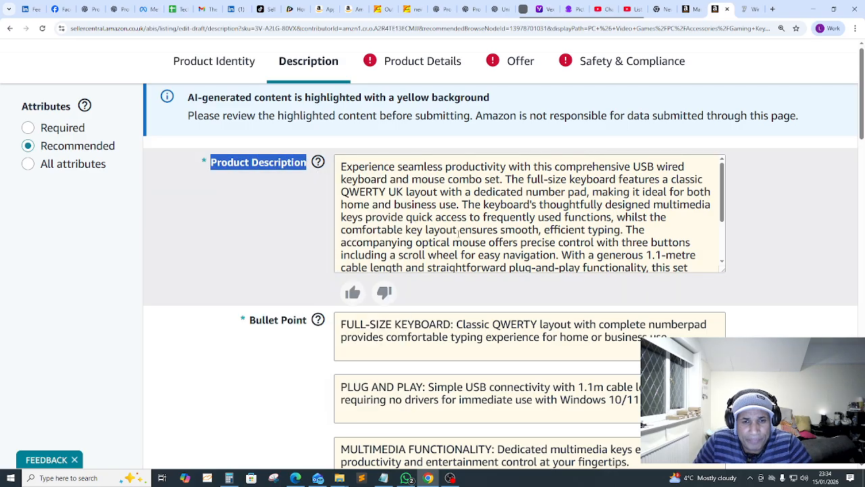
scroll(449, 240, "down", 2)
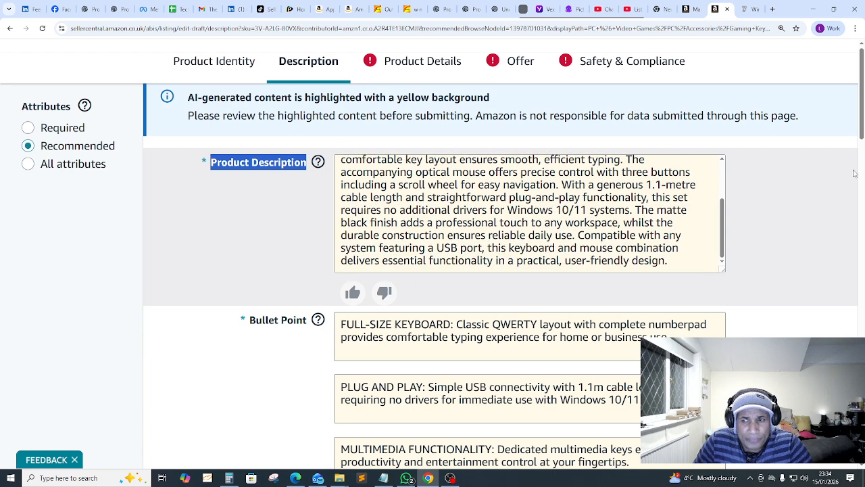
scroll(855, 174, "down", 2)
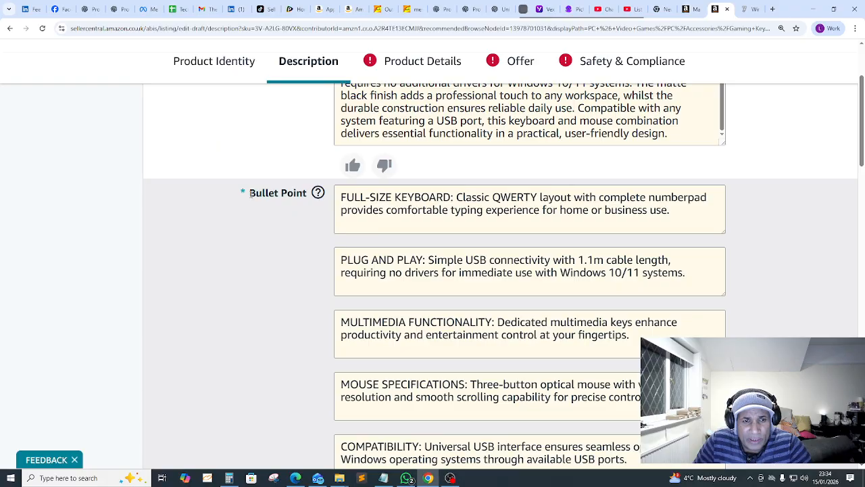
left_click_drag(250, 193, 307, 194)
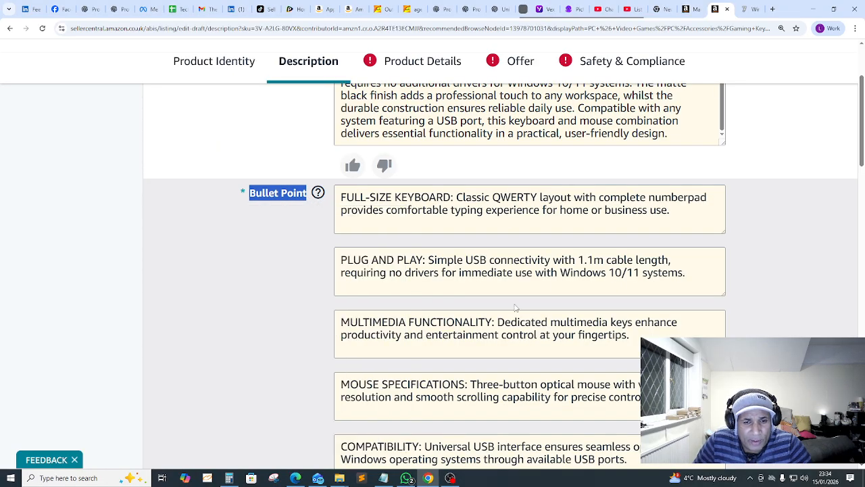
scroll(515, 308, "down", 2)
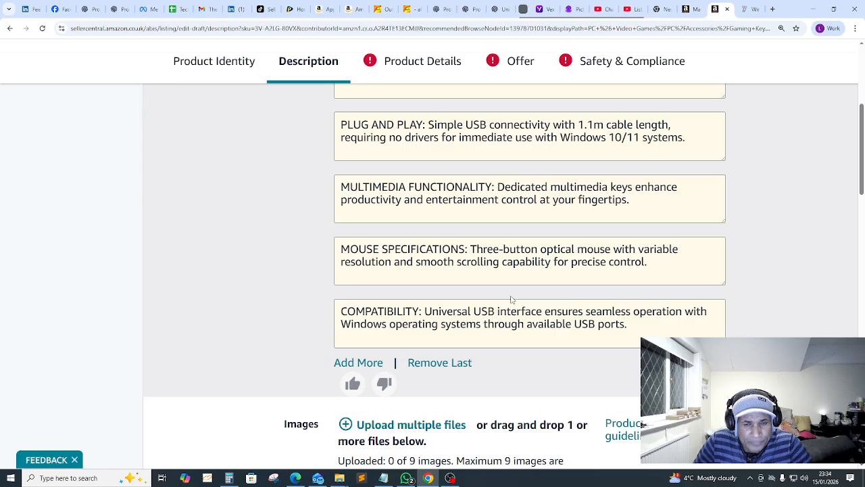
scroll(512, 299, "down", 2)
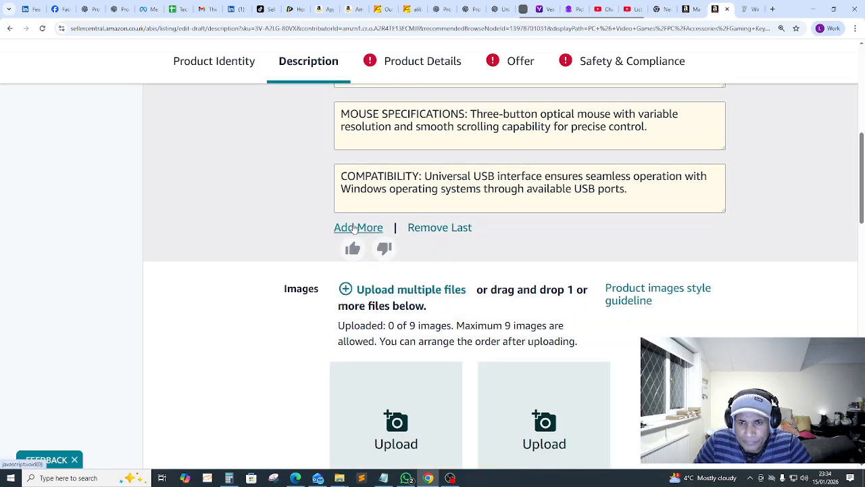
scroll(863, 166, "up", 1)
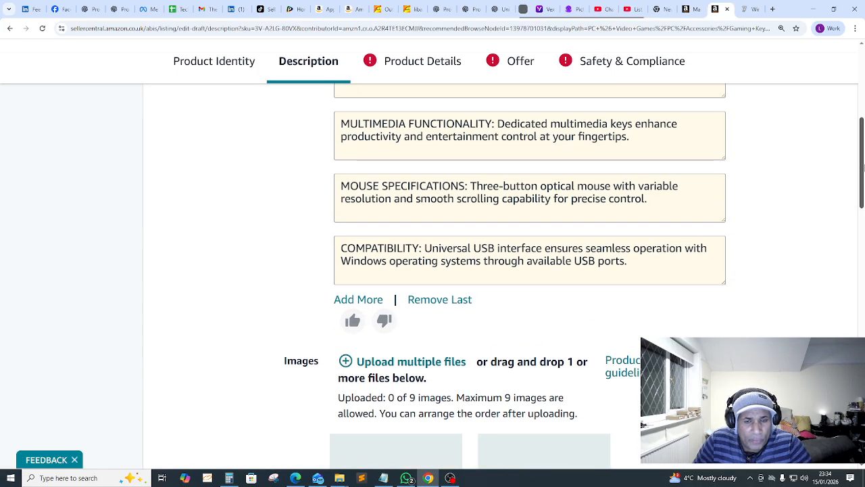
left_click_drag(864, 166, 864, 60)
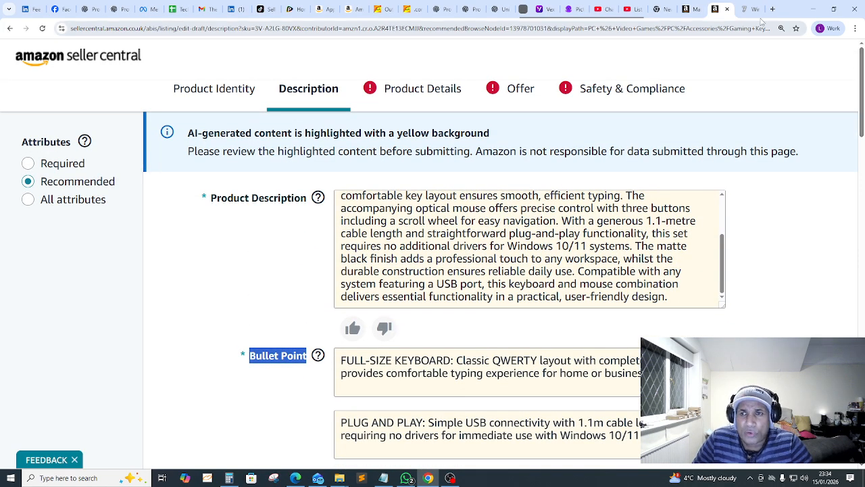
key("ctrl+Tab")
- Enlarge the combo set photo, save a copy via Save image as, and launch Snipping Tool
scroll(384, 259, "up", 6)
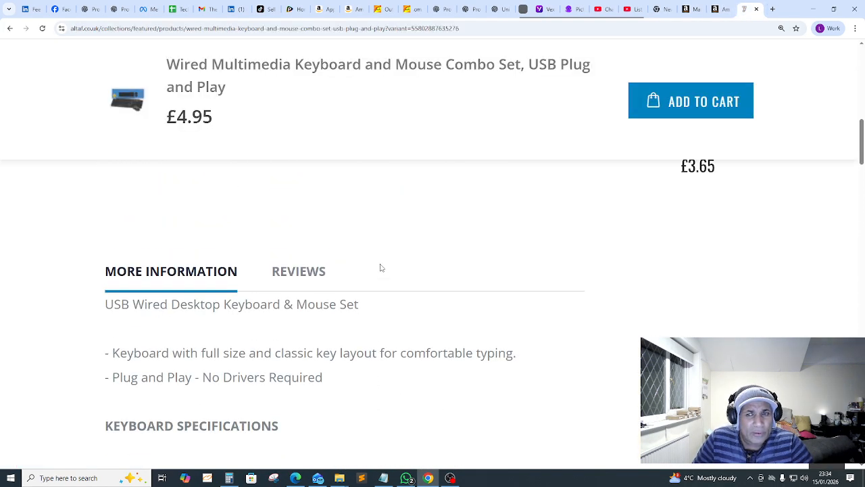
left_click_drag(863, 139, 864, 51)
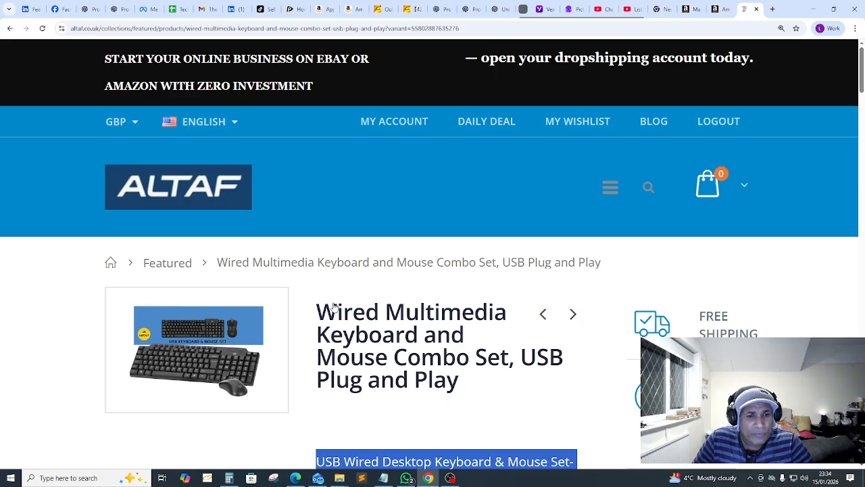
left_click(212, 341)
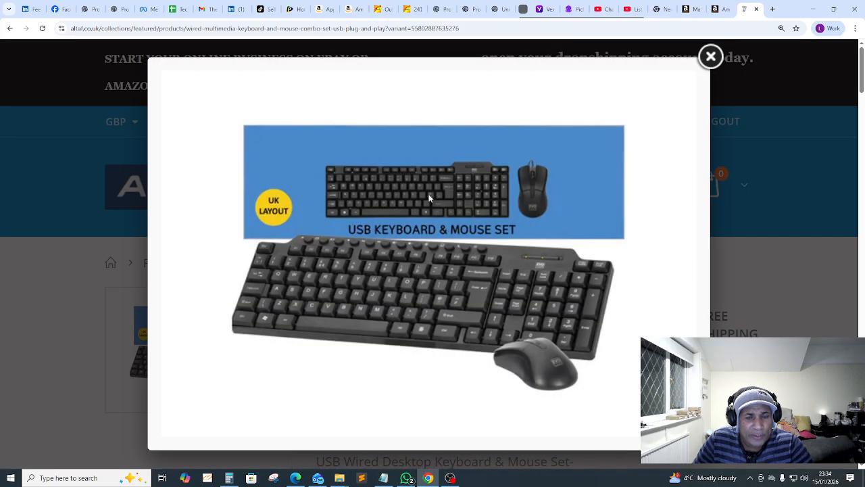
right_click(429, 198)
left_click(456, 220)
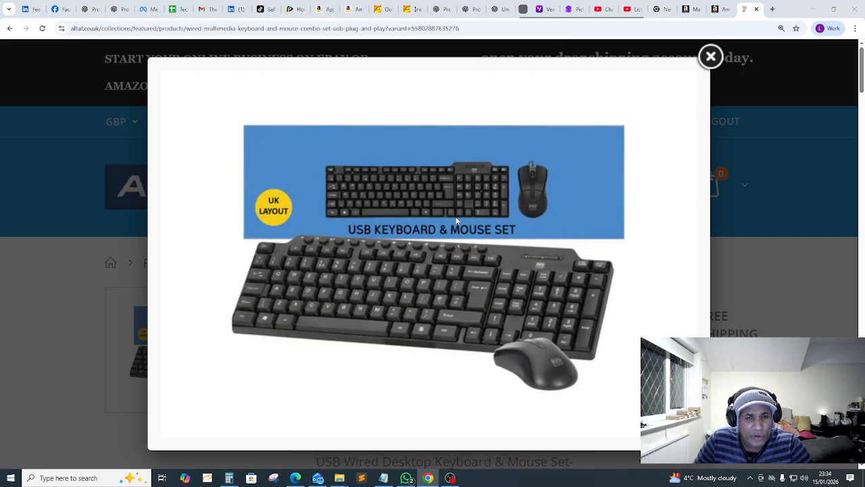
left_click(554, 274)
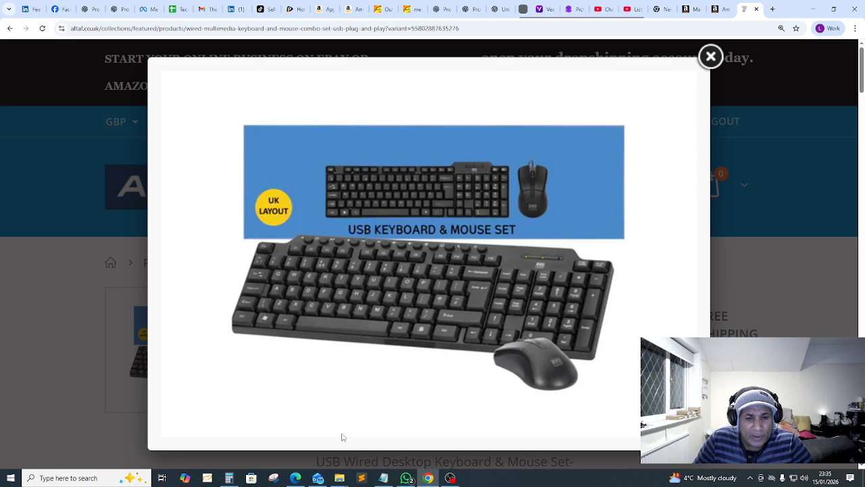
left_click(274, 478)
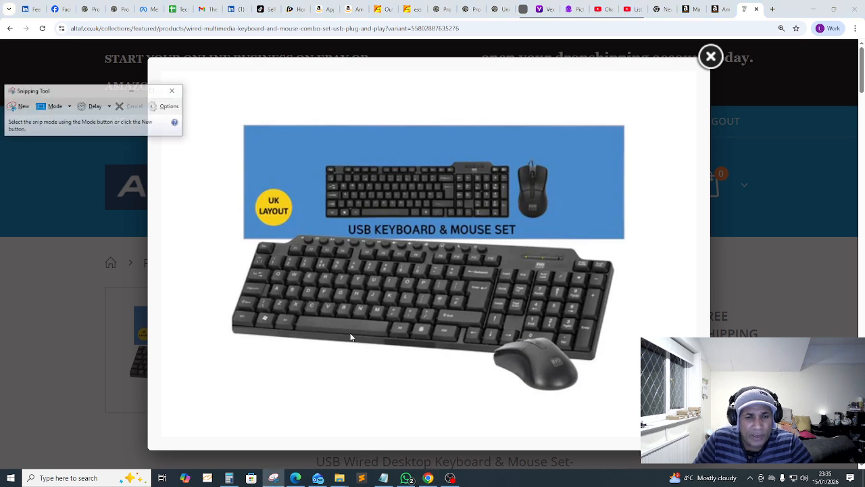
- Snip the enlarged keyboard and mouse photo and save it as 'key' in LIST A PRODUCT
left_click(19, 108)
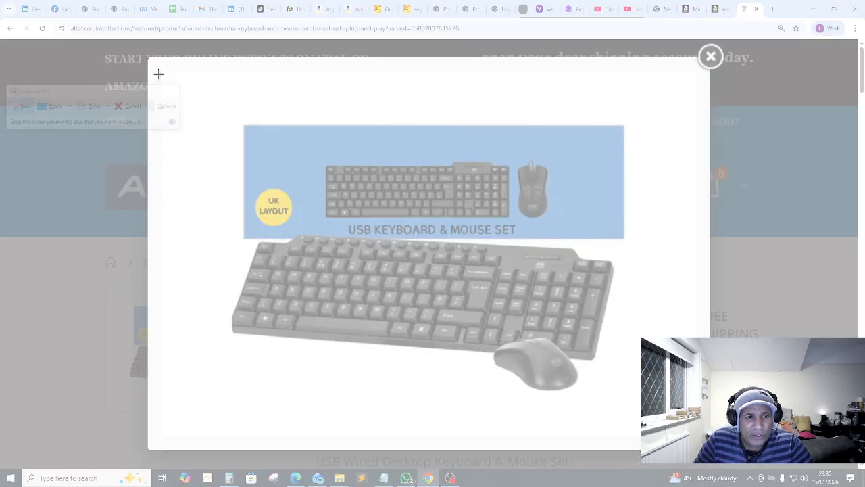
left_click_drag(158, 73, 657, 408)
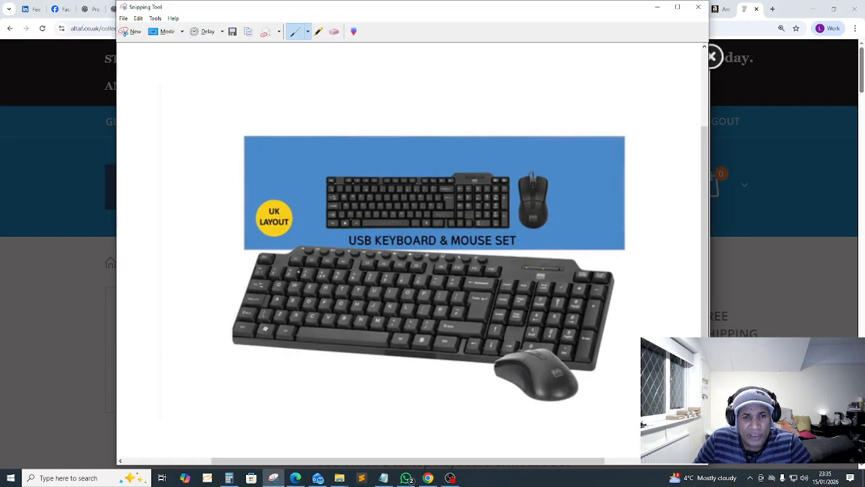
left_click(123, 19)
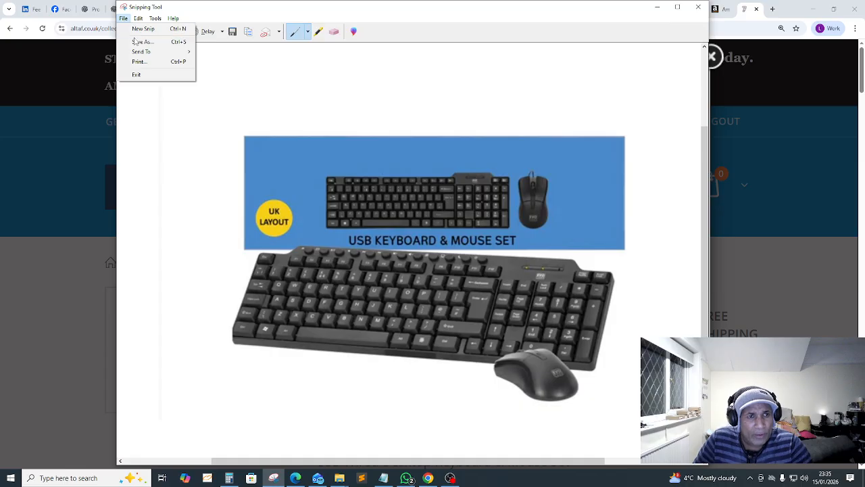
left_click(139, 42)
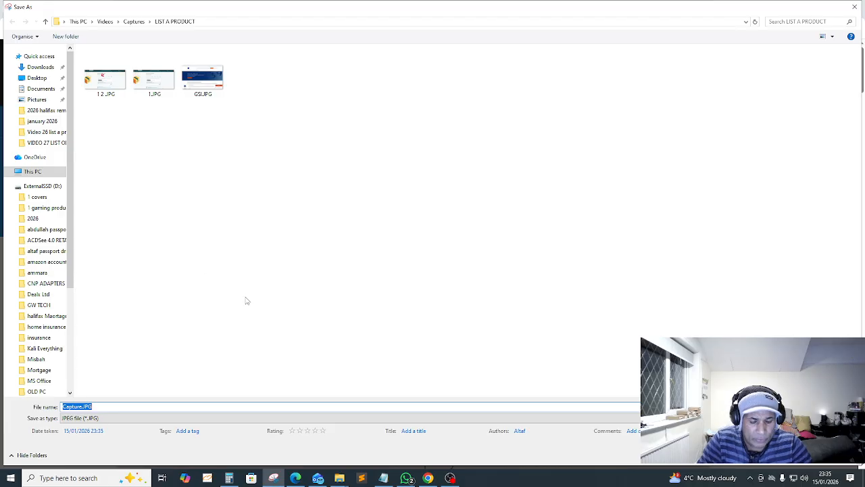
type("key")
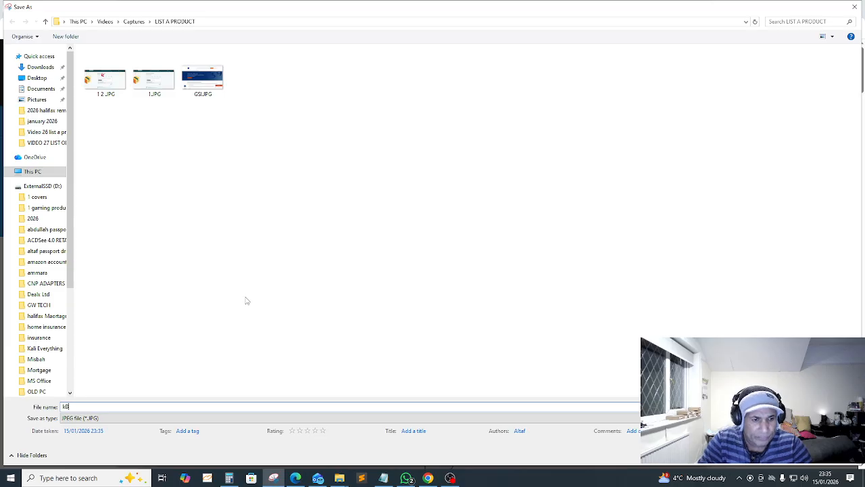
key("Return")
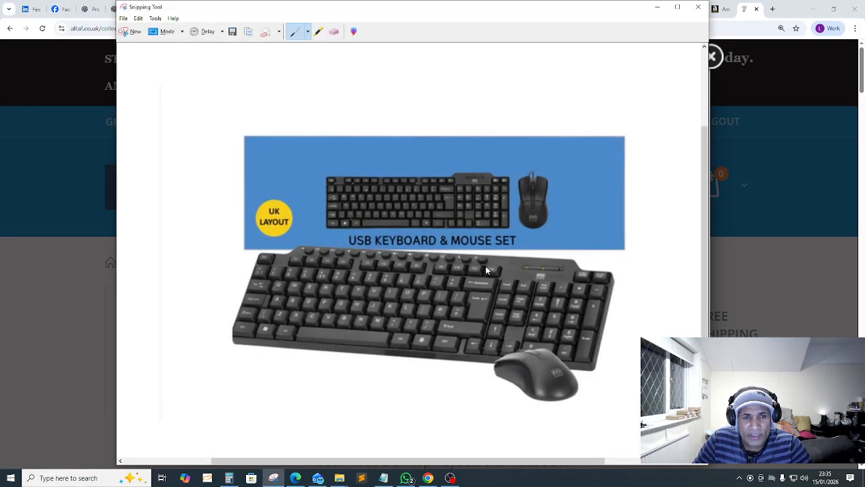
left_click(698, 7)
- Back in the listing, scroll to Images (0 of 9 uploaded) and open the MAIN upload picker
left_click(726, 7)
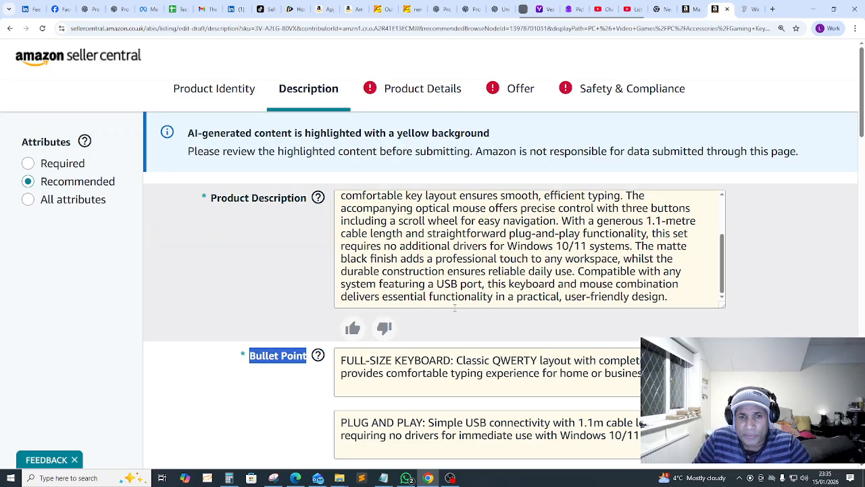
scroll(466, 326, "down", 8)
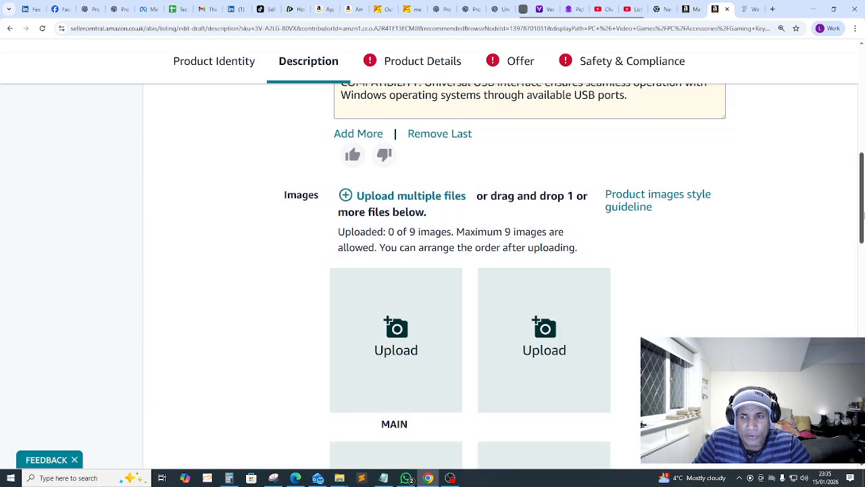
left_click_drag(863, 217, 864, 227)
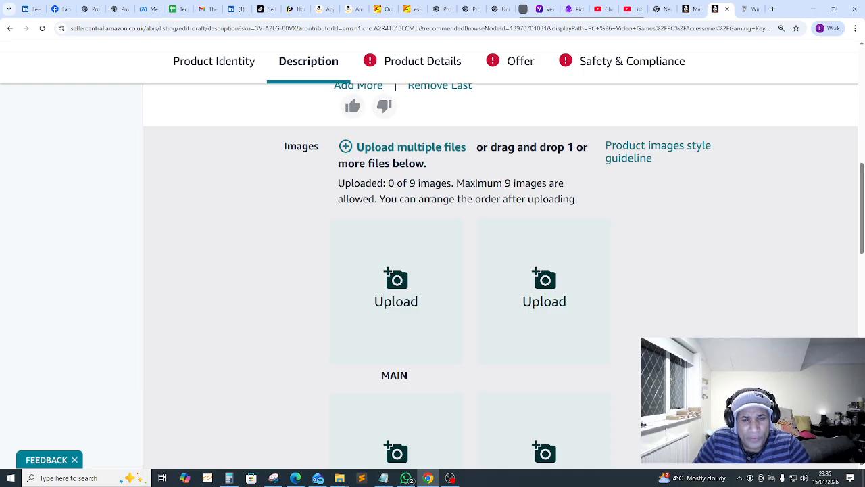
left_click_drag(338, 182, 447, 183)
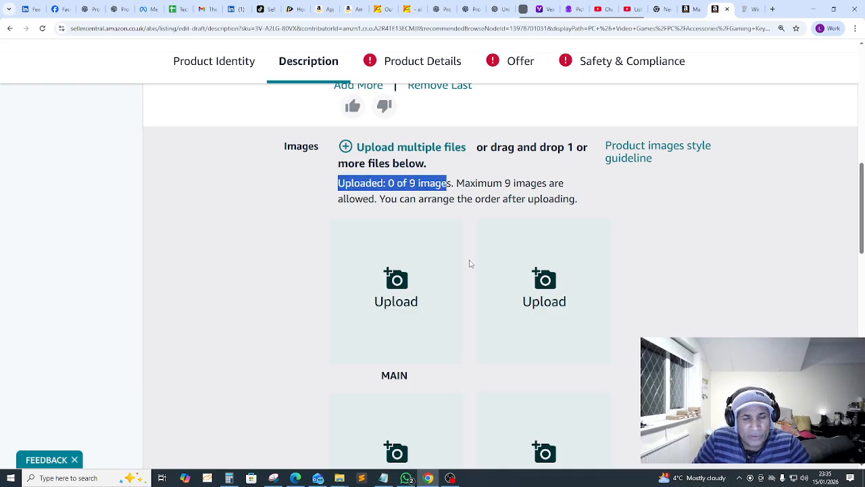
scroll(471, 263, "down", 1)
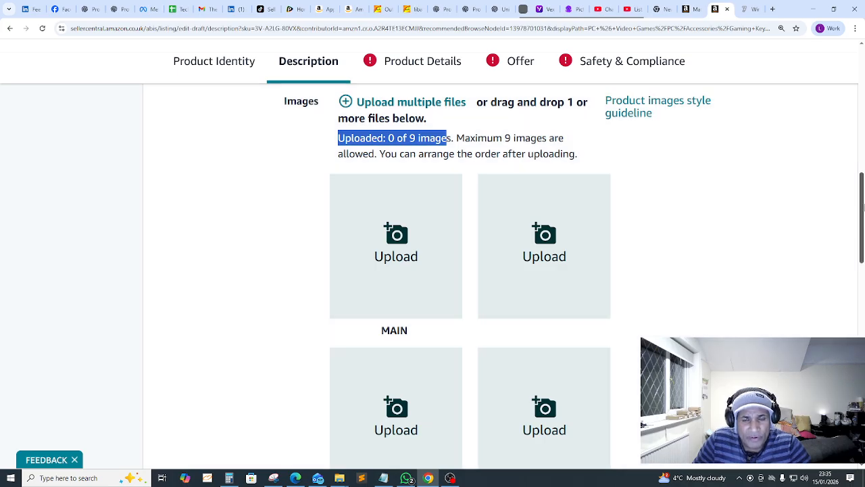
scroll(862, 210, "down", 1)
left_click(453, 185)
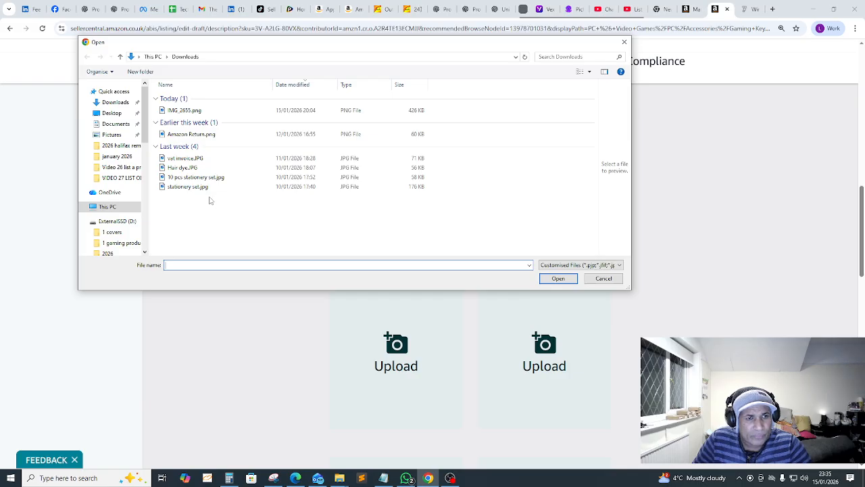
- Browse Desktop and Pictures, cancel the file picker, and switch to the ALTAF page
left_click(111, 115)
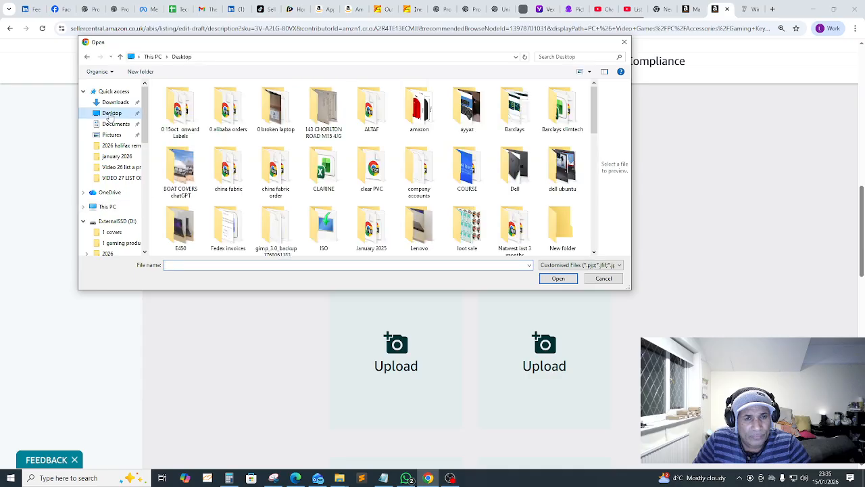
left_click(113, 135)
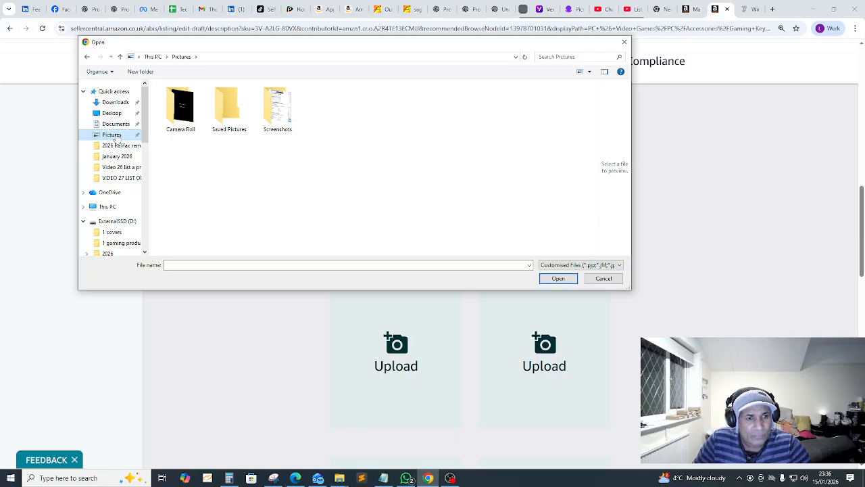
mouse_move(145, 112)
left_mouse_down()
mouse_move(150, 147)
mouse_move(149, 101)
left_mouse_up()
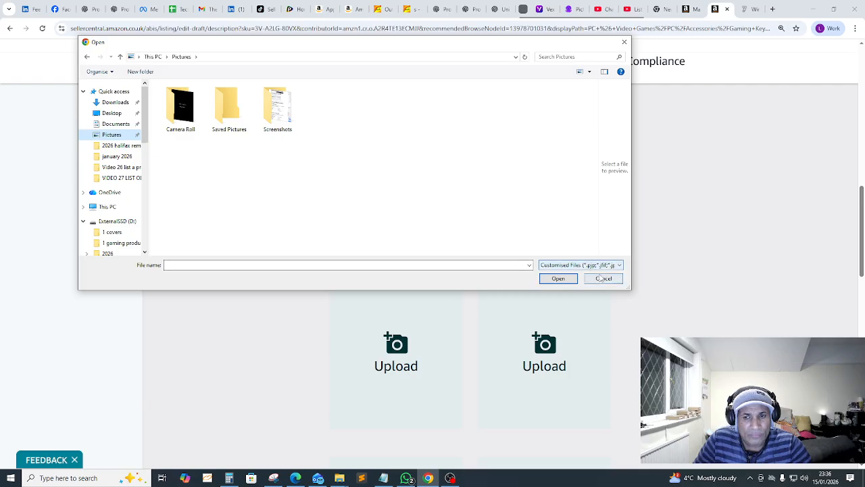
left_click(624, 42)
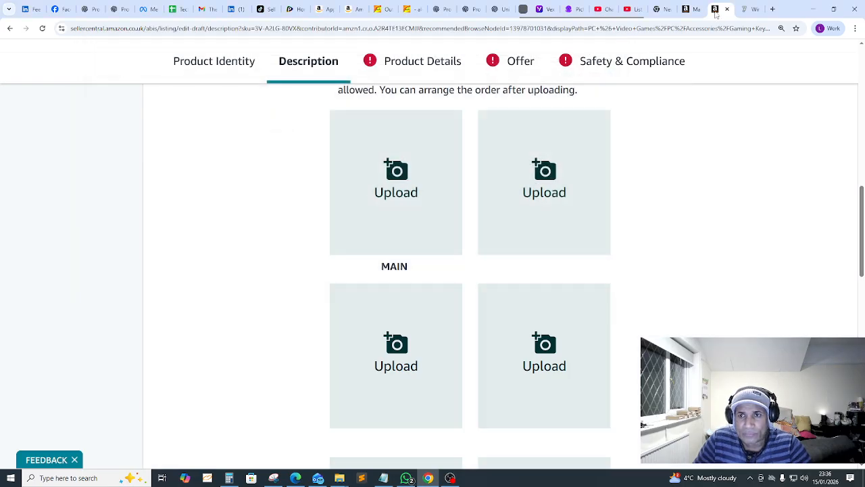
left_click(746, 9)
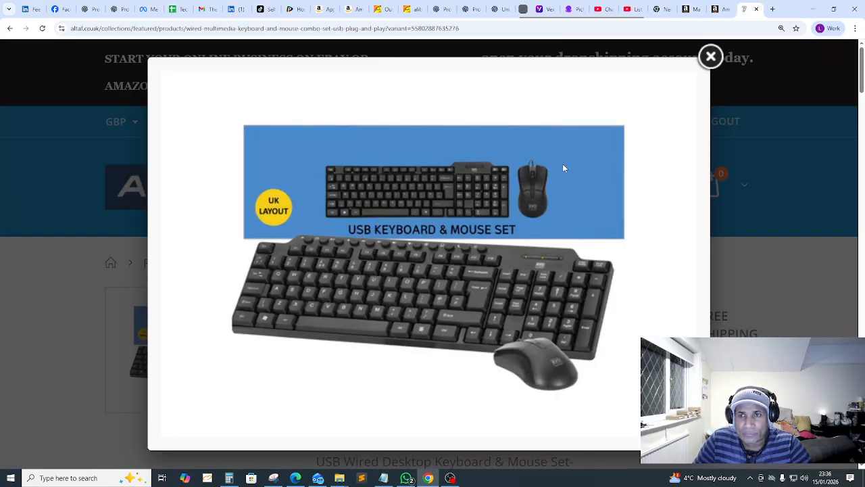
- Snip the keyboard and mouse set image and save it as 'kb' in the Video 26 folder
left_click(273, 478)
left_click(132, 31)
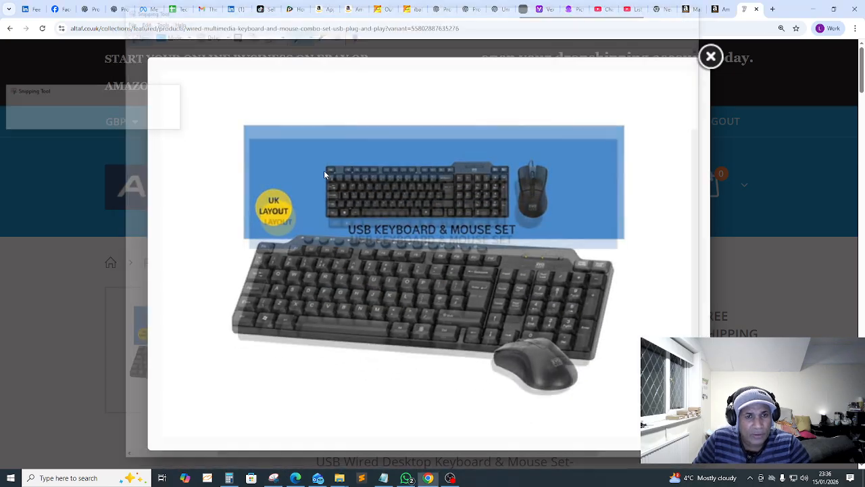
left_click_drag(198, 83, 636, 407)
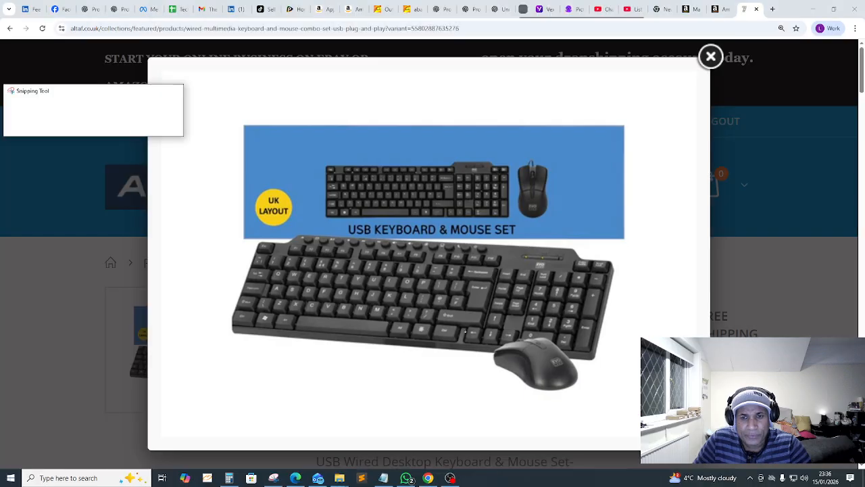
left_click(163, 18)
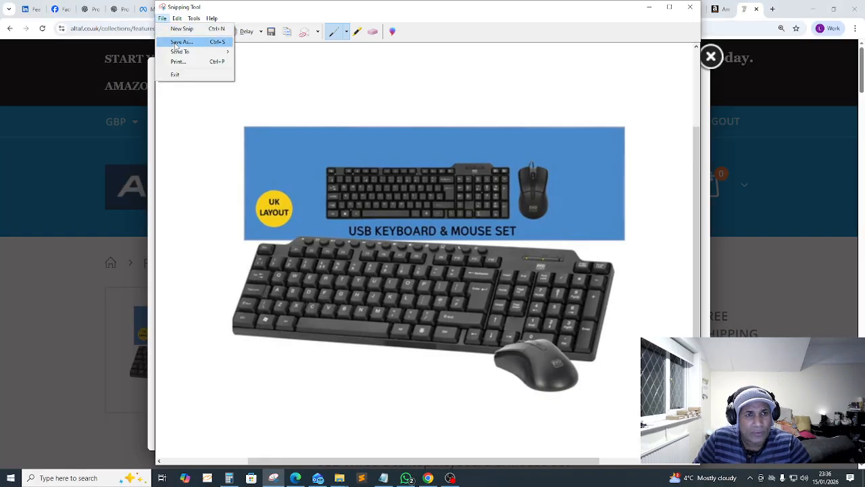
left_click(177, 43)
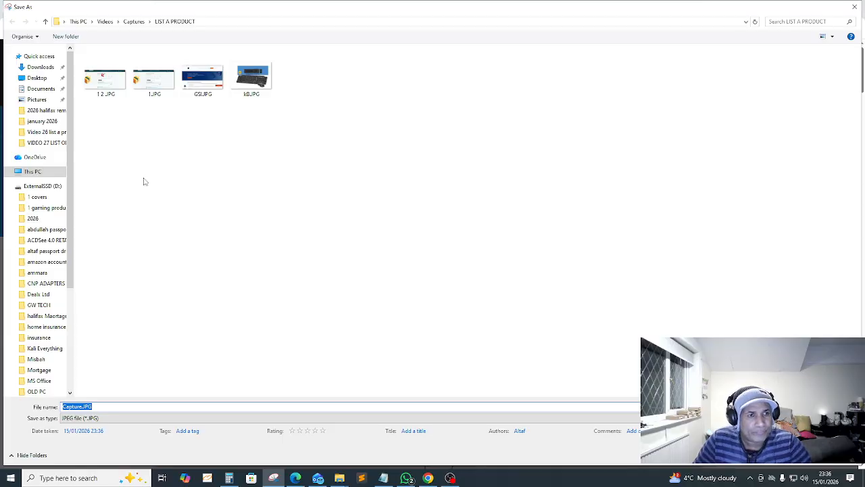
left_click(43, 135)
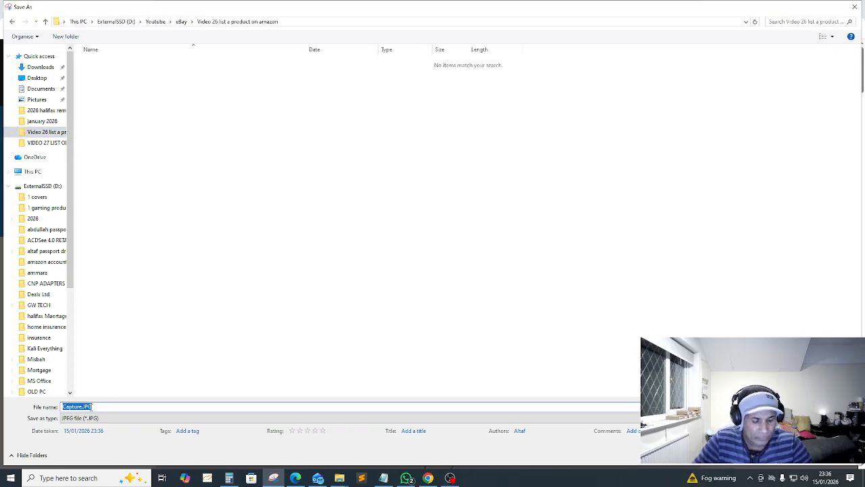
type("kb")
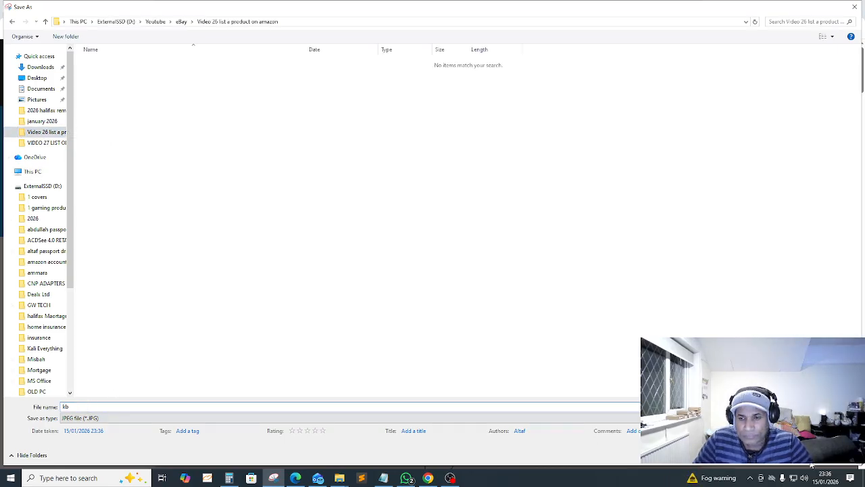
left_click(793, 456)
- Minimize Snipping Tool, close the enlarged image, and return to the Seller Central listing
left_click(649, 7)
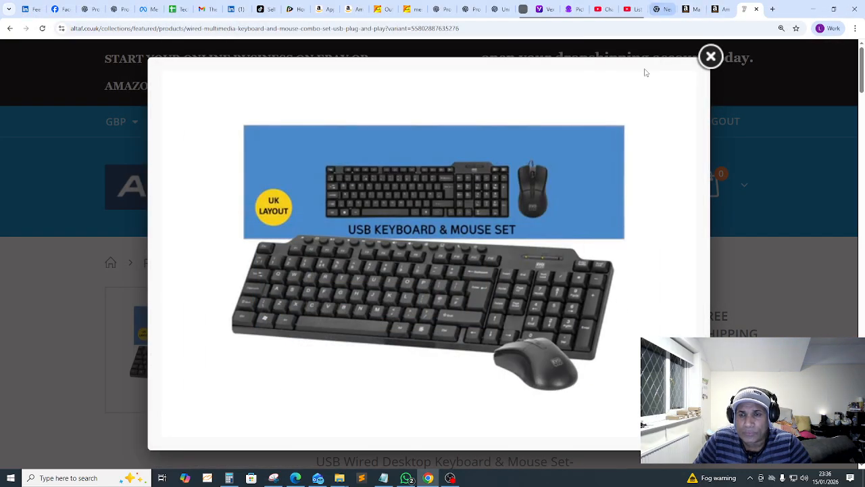
left_click(711, 56)
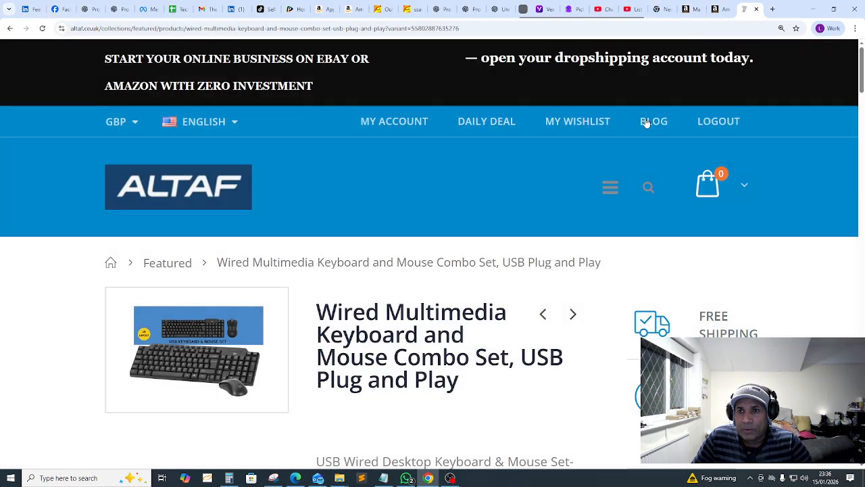
left_click(715, 18)
- Upload kb.JPG from the Video 26 folder as the main image and the second image
left_click(395, 186)
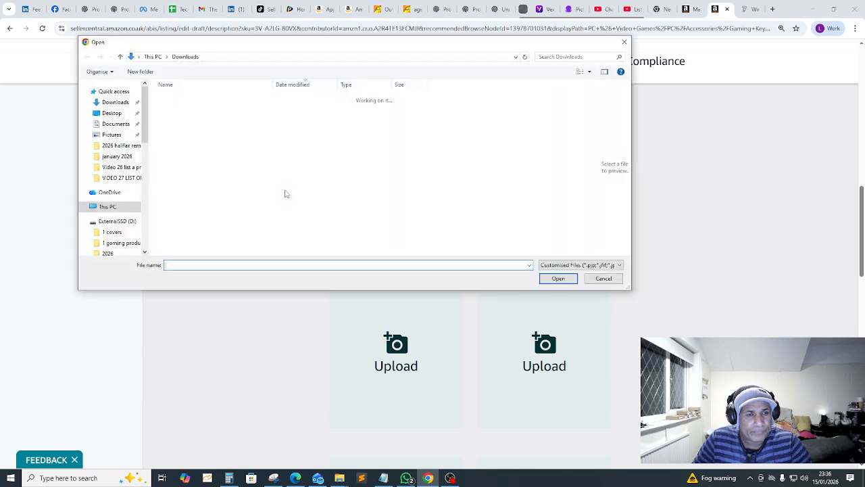
left_click(123, 168)
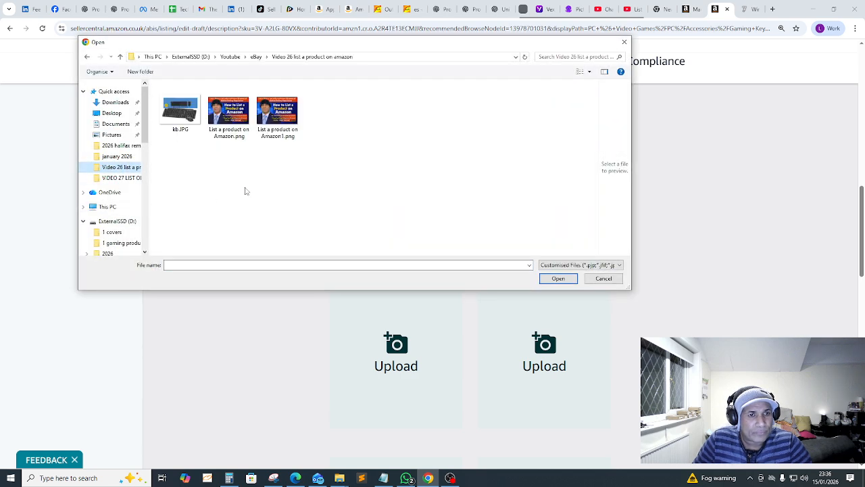
left_click(180, 112)
left_click(554, 278)
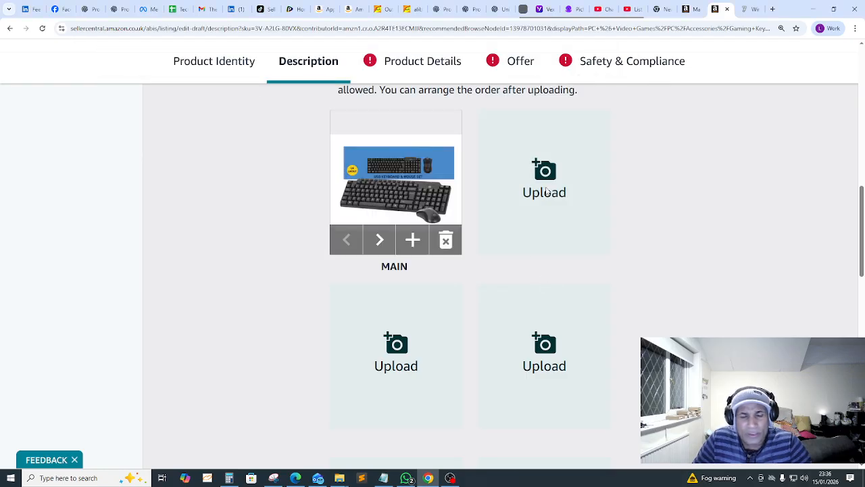
left_click(547, 192)
left_click(183, 108)
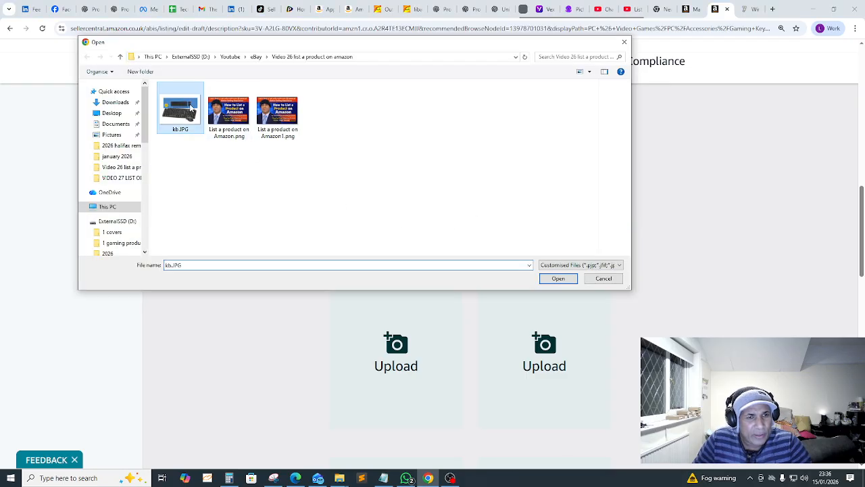
left_click(559, 281)
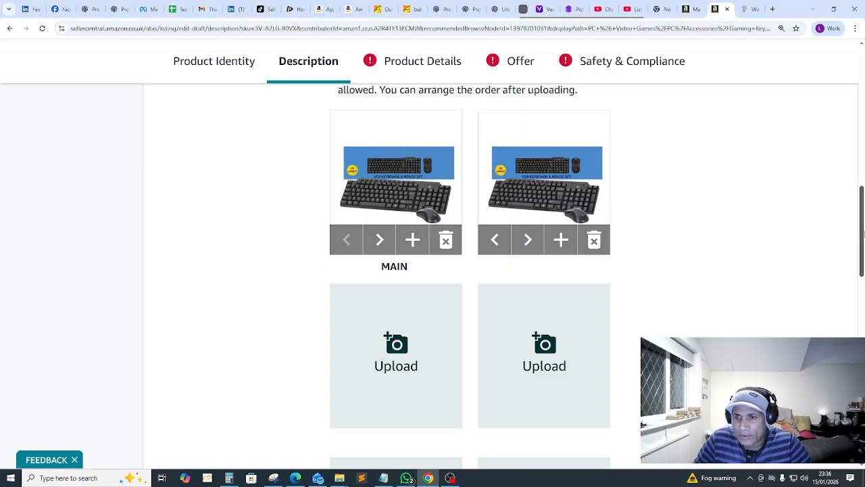
- Upload kb.JPG into the third and fourth image slots
scroll(405, 271, "down", 1)
left_click(414, 267)
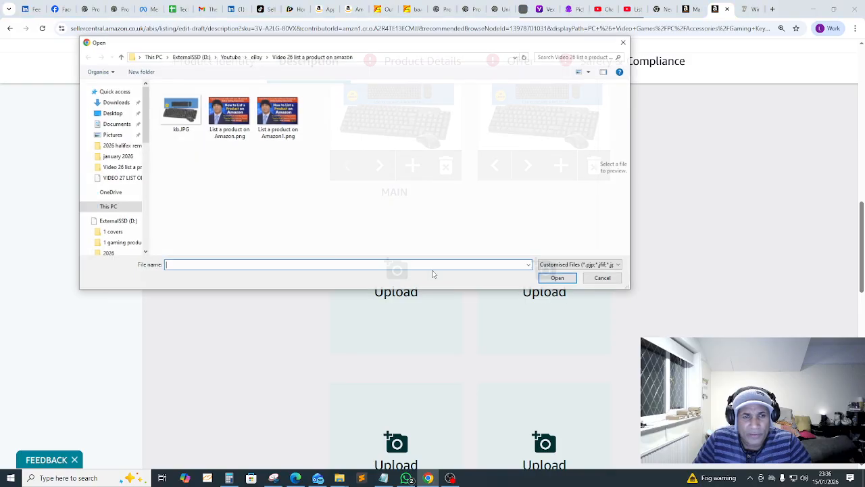
left_click(182, 118)
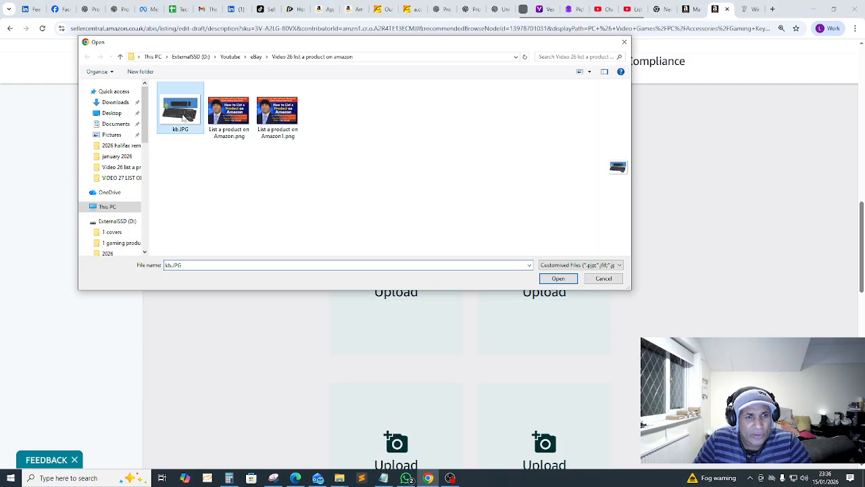
left_click(558, 279)
scroll(863, 237, "down", 1)
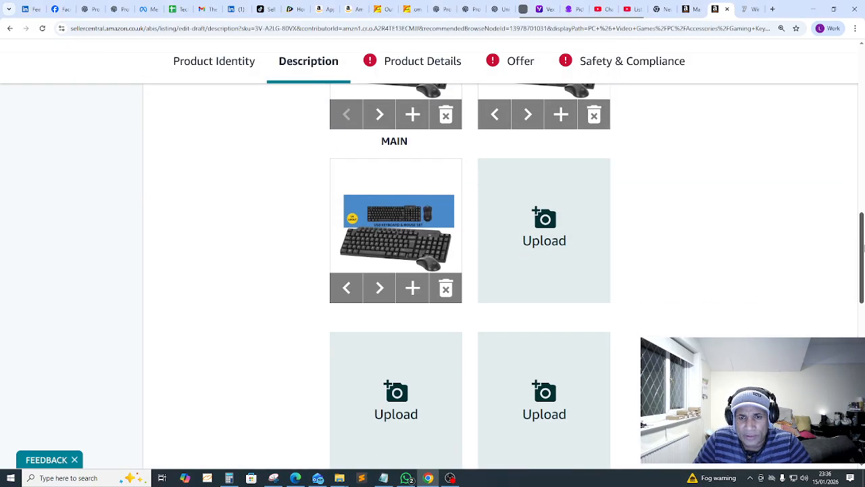
left_click(480, 236)
left_click(180, 111)
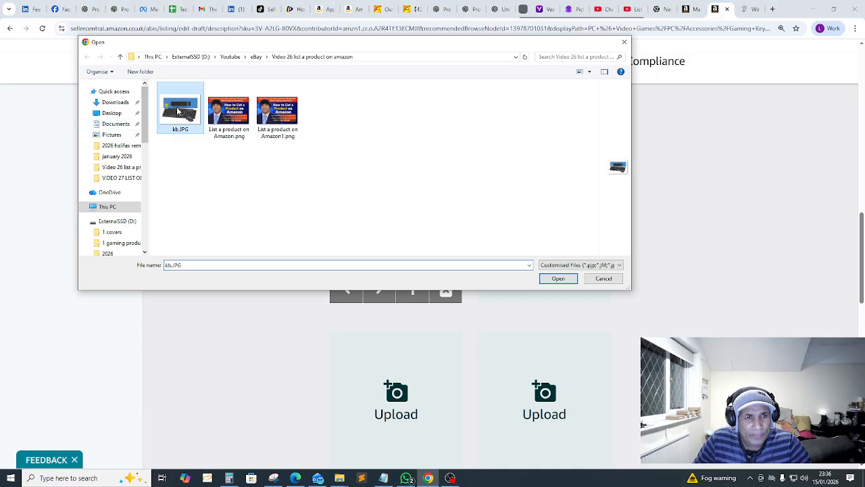
left_click(552, 279)
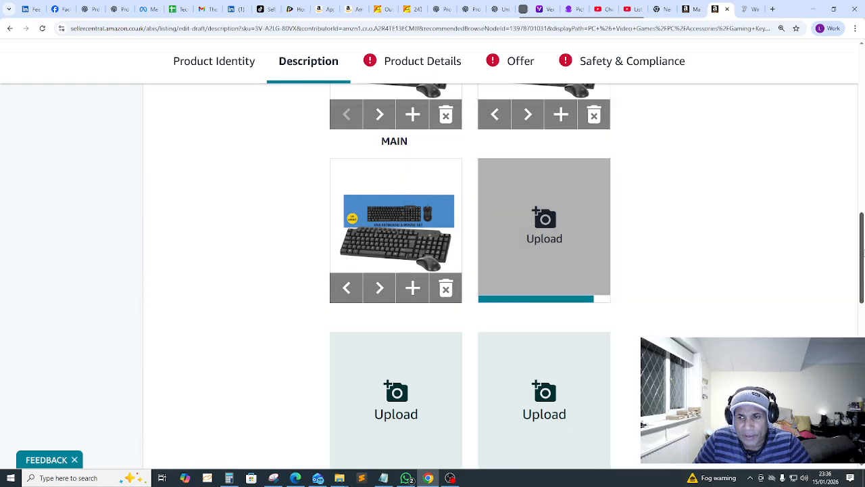
- Upload the keyboard image into the fifth image slot
scroll(661, 293, "down", 3)
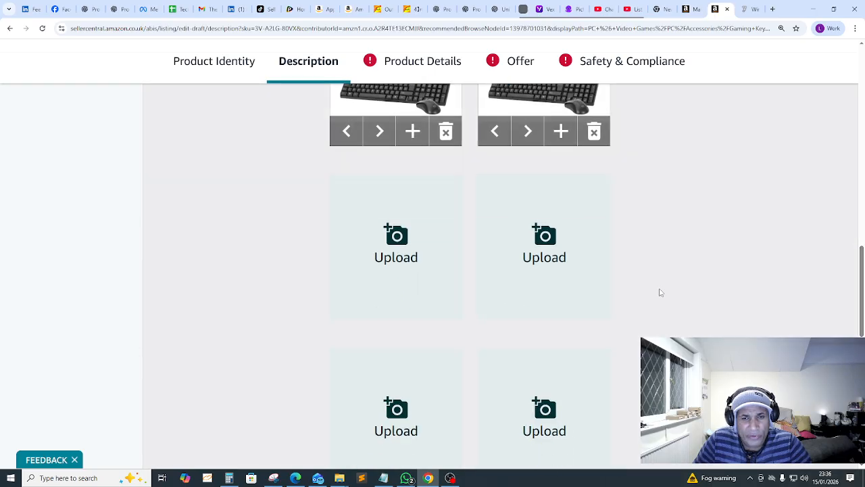
left_click(440, 258)
left_click(554, 278)
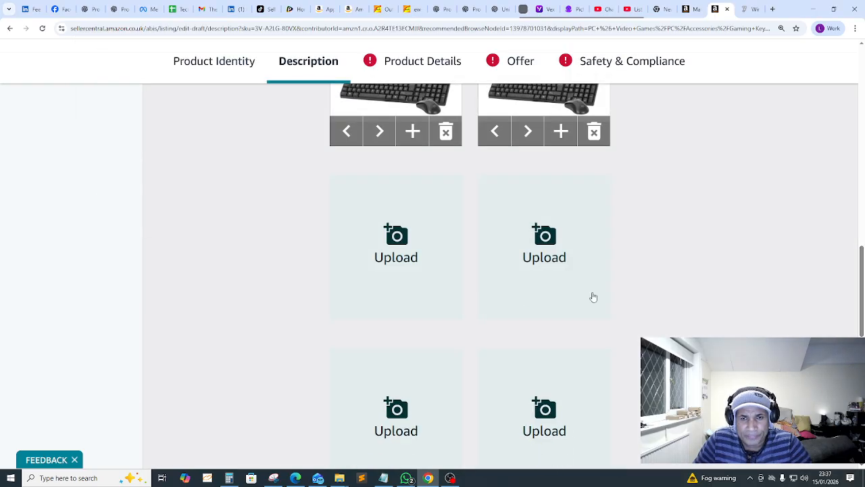
scroll(433, 271, "down", 10)
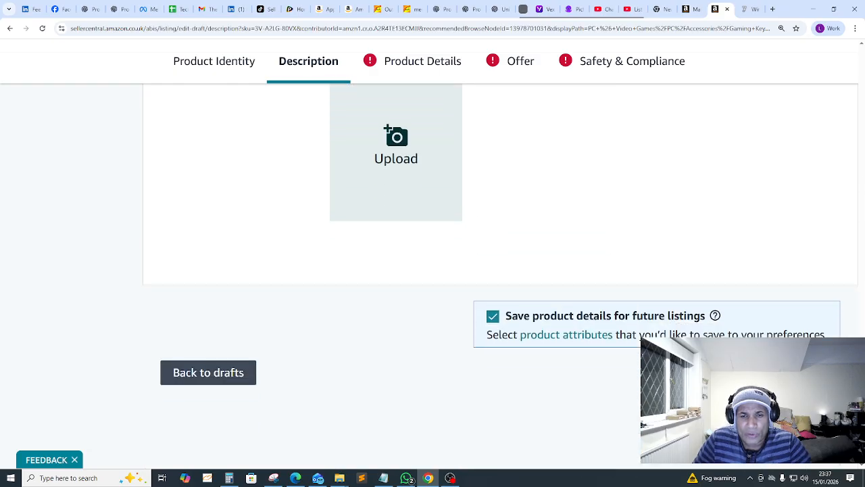
scroll(647, 89, "up", 15)
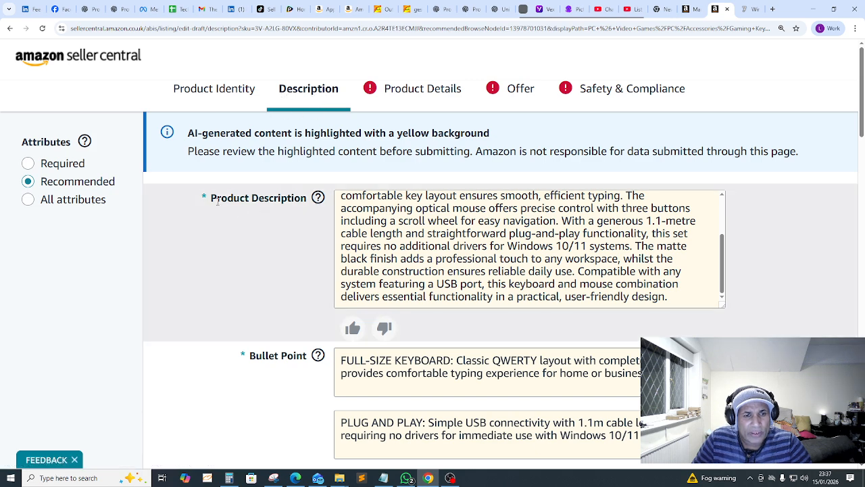
- Review Product Description, Bullet Point and the five images, then go to Product Details
left_click_drag(211, 198, 302, 204)
scroll(322, 260, "down", 3)
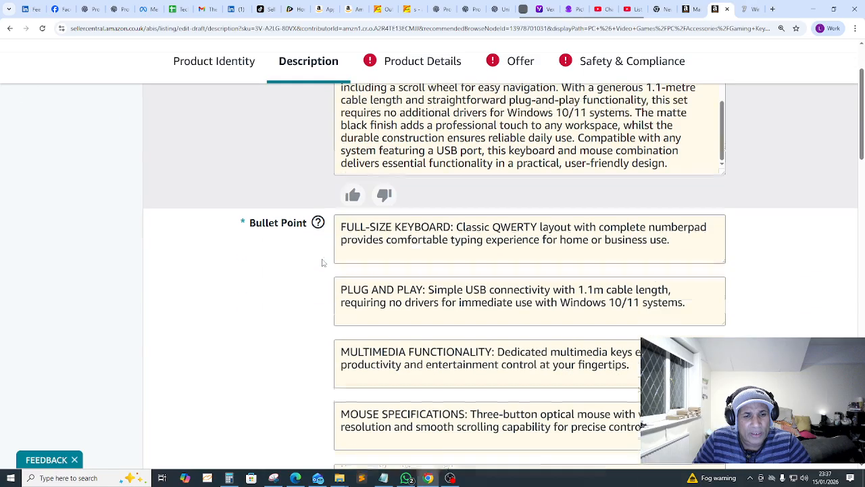
left_click_drag(252, 192, 308, 192)
scroll(468, 286, "down", 5)
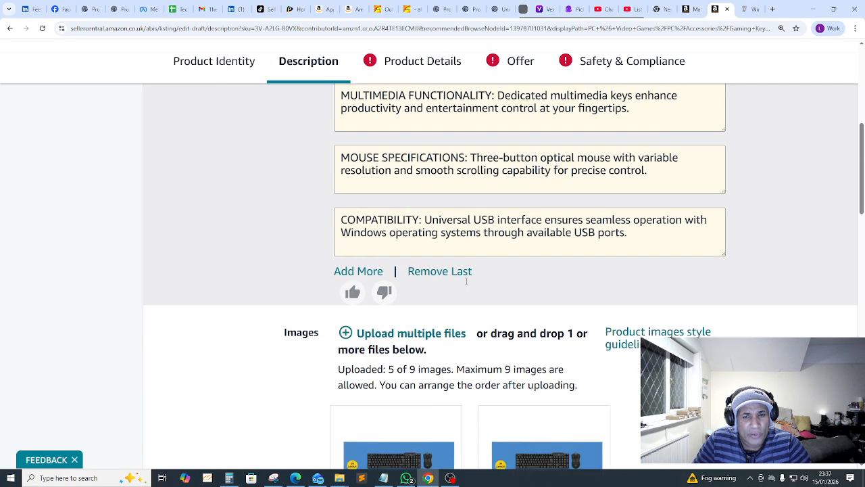
scroll(469, 286, "down", 1)
scroll(547, 311, "down", 3)
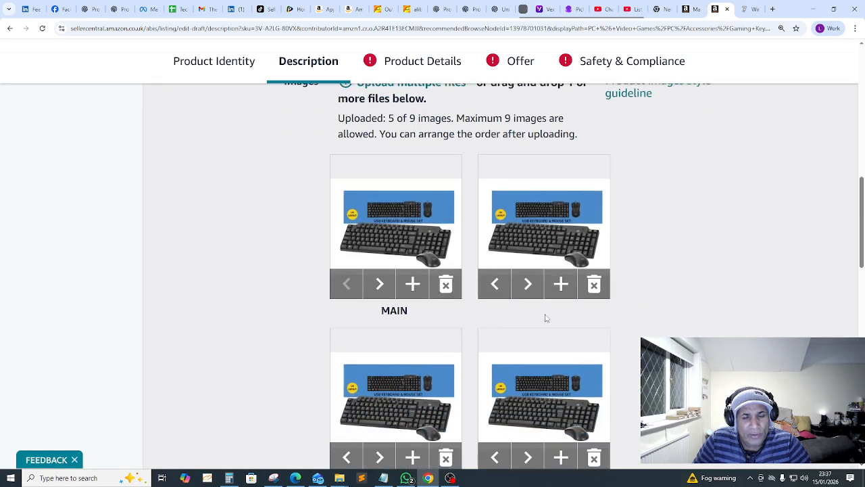
scroll(438, 344, "down", 8)
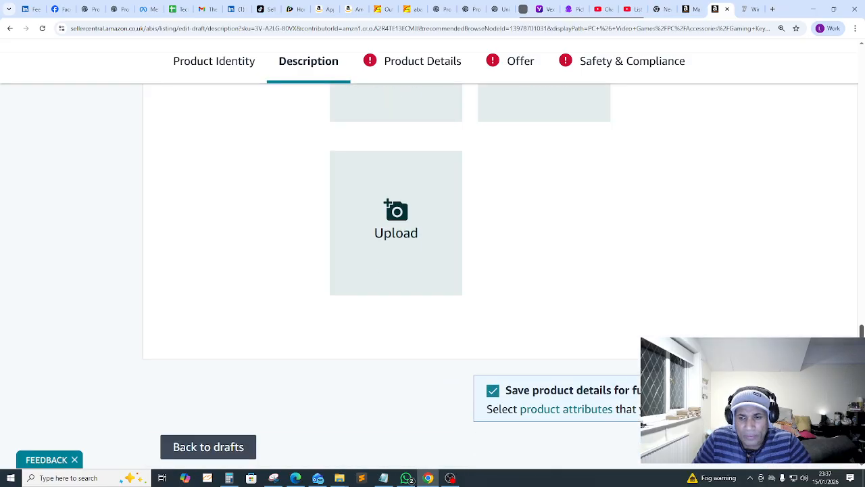
scroll(464, 345, "up", 15)
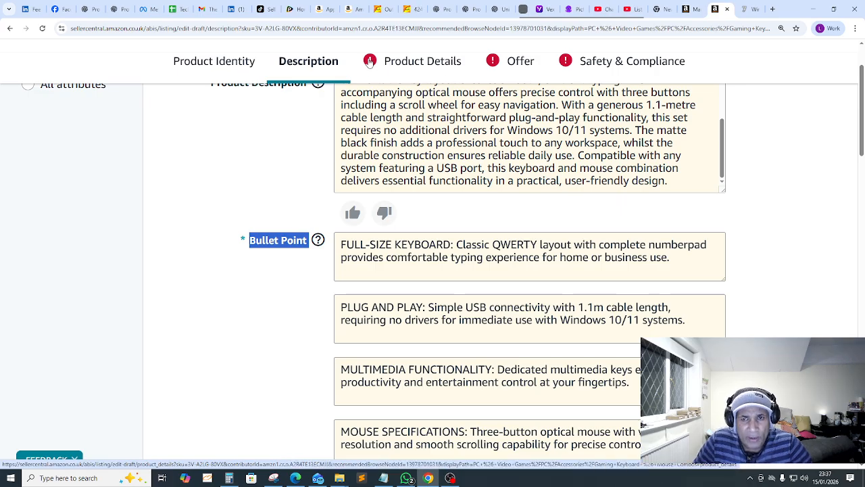
left_click(428, 68)
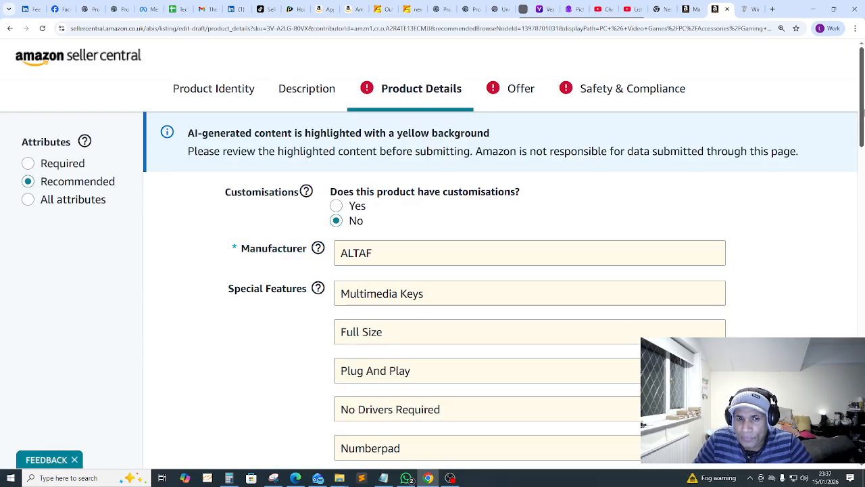
- Replace Manufacturer ALTAF with Nonbranded and switch to the supplier's keyboard product page
scroll(863, 111, "down", 1)
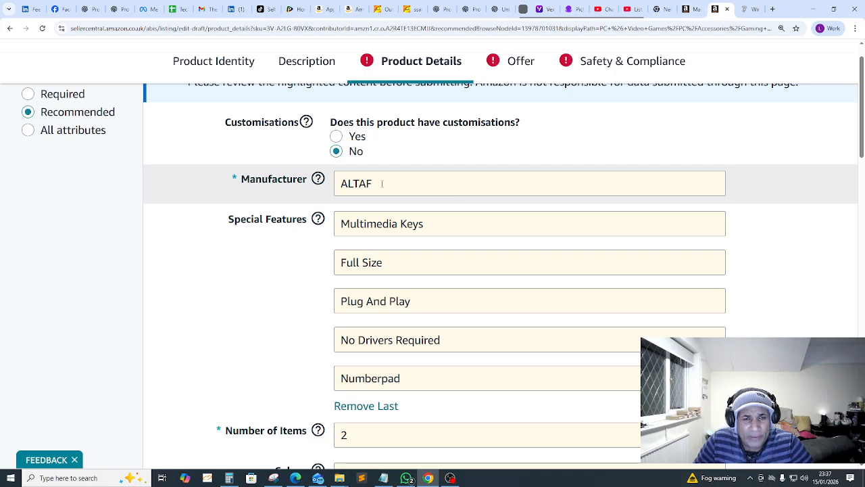
left_click_drag(382, 183, 338, 183)
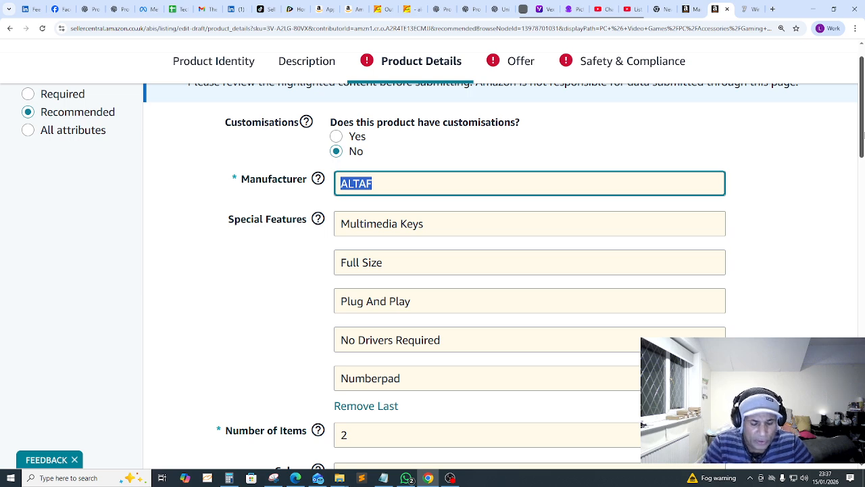
type("Nonb")
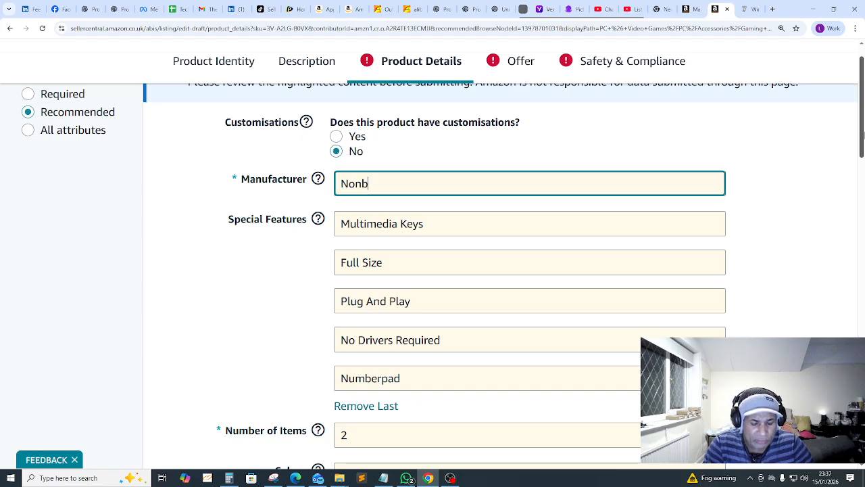
type("randed")
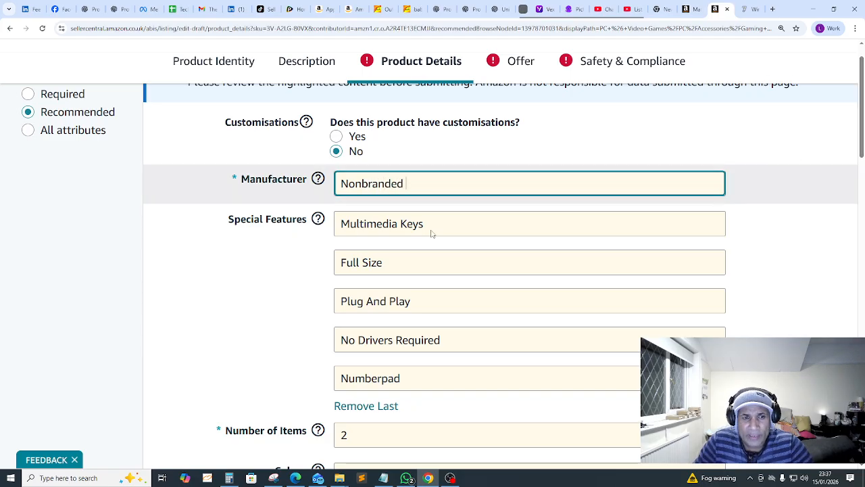
scroll(864, 142, "down", 1)
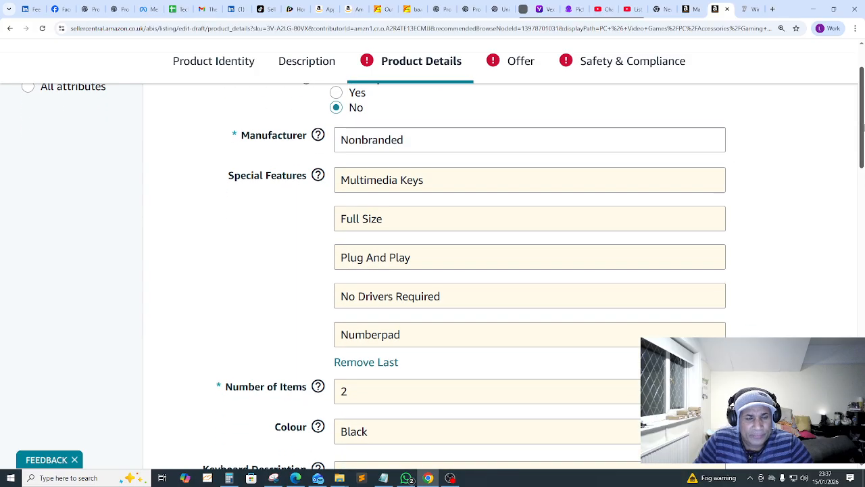
scroll(863, 128, "down", 1)
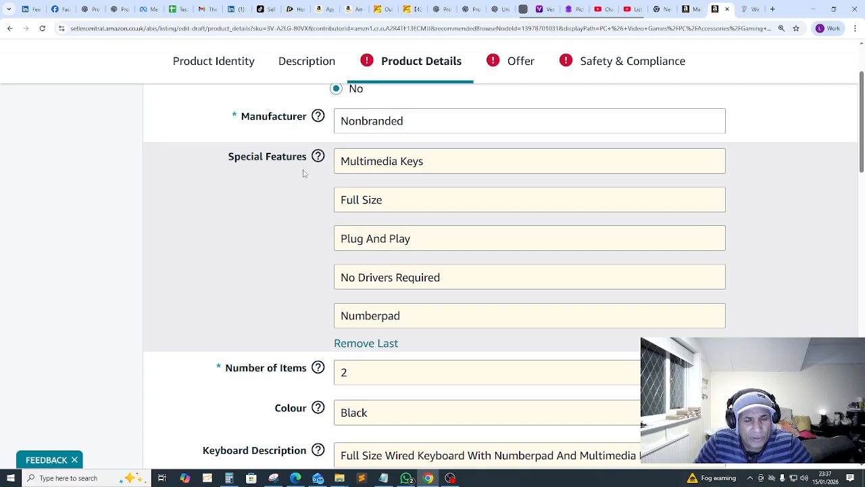
key("ctrl+Tab")
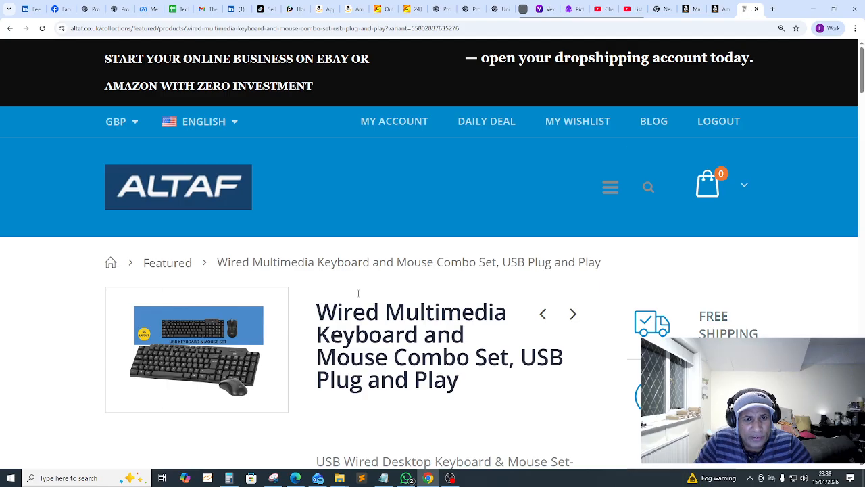
- Back in Product Details, check Special Features down to Number of Items, selecting its value 2
key("ctrl+shift+Tab")
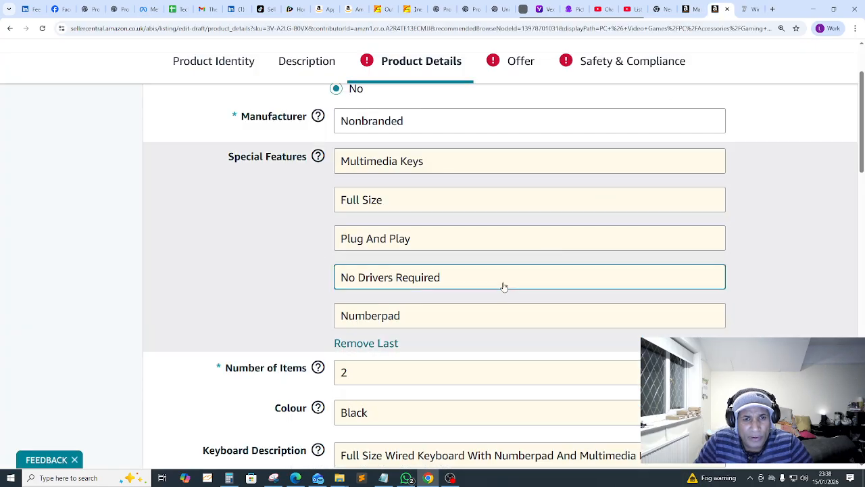
left_click(340, 161)
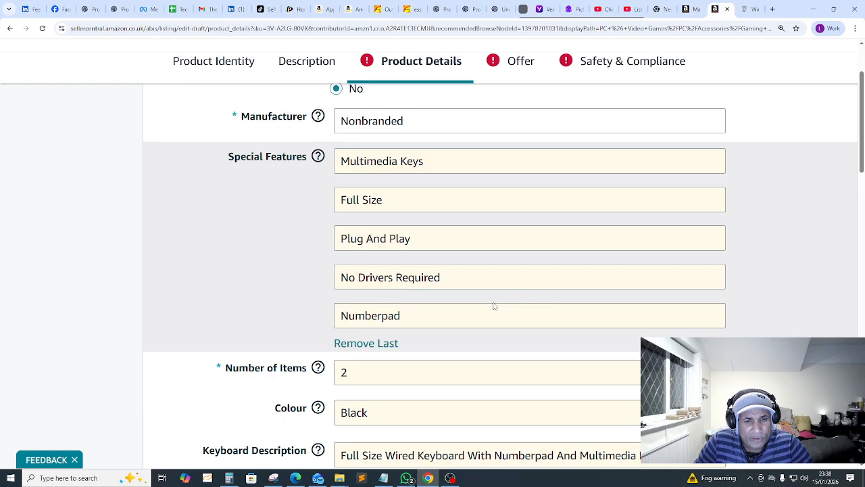
scroll(862, 149, "down", 2)
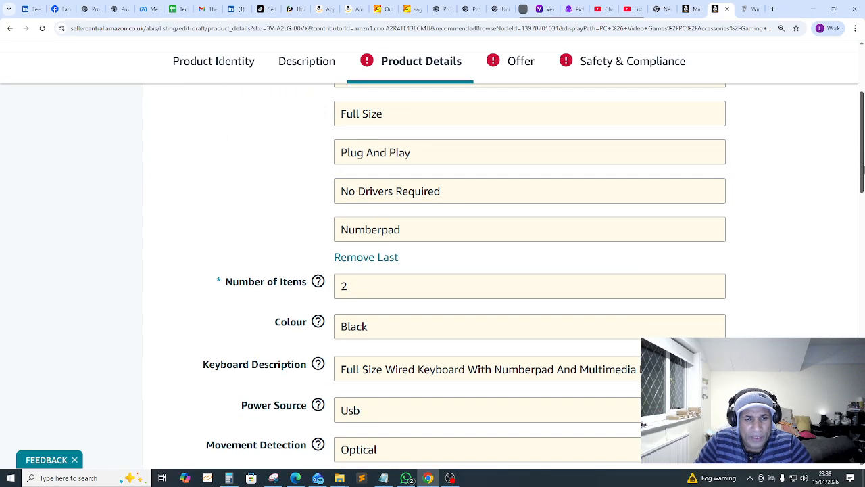
scroll(452, 274, "down", 1)
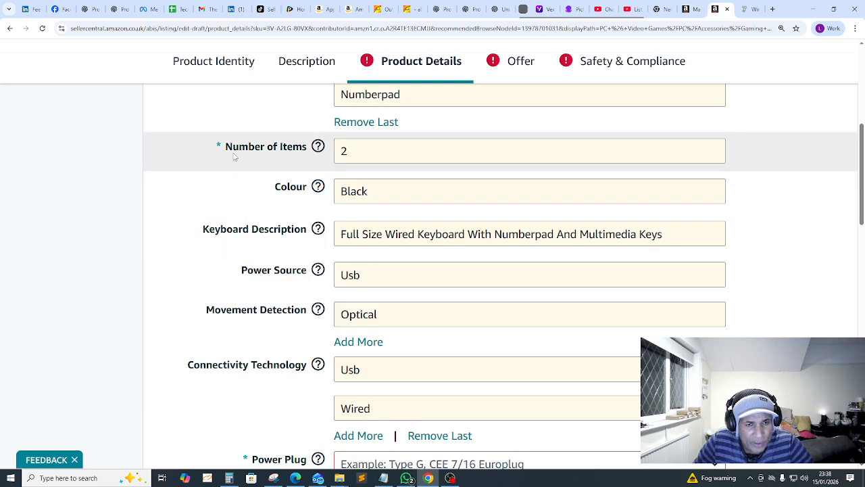
left_click(352, 150)
key("ctrl+a")
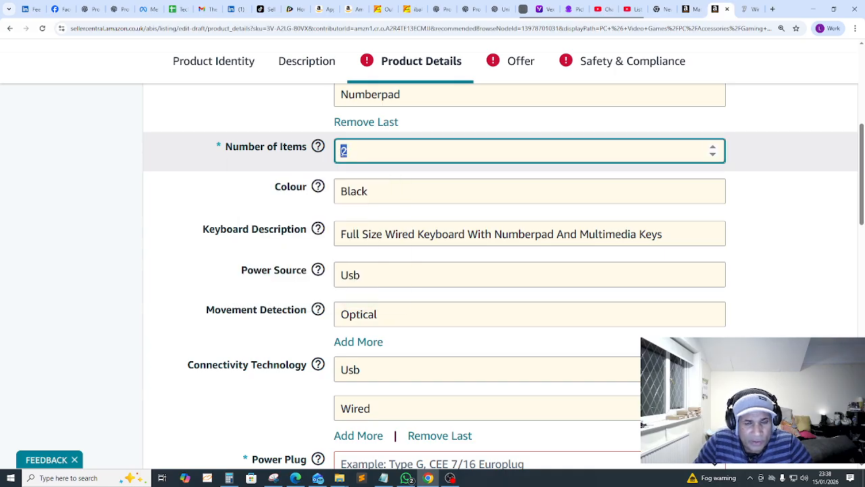
left_click(744, 9)
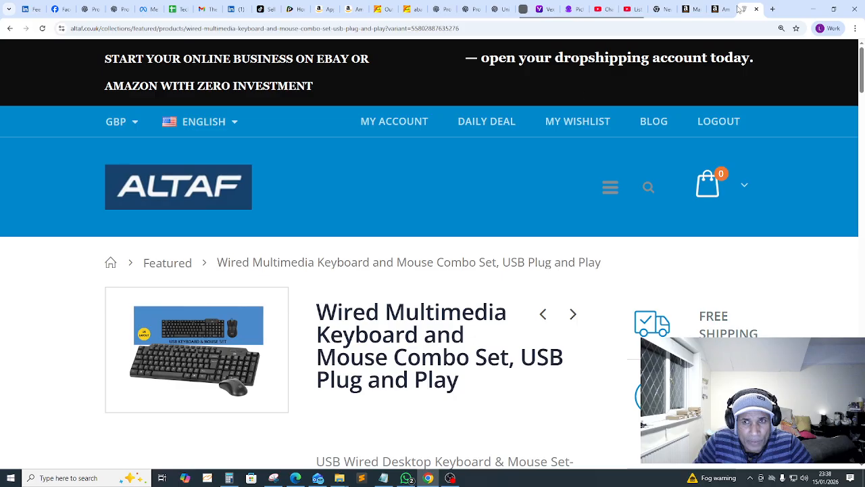
left_click(181, 371)
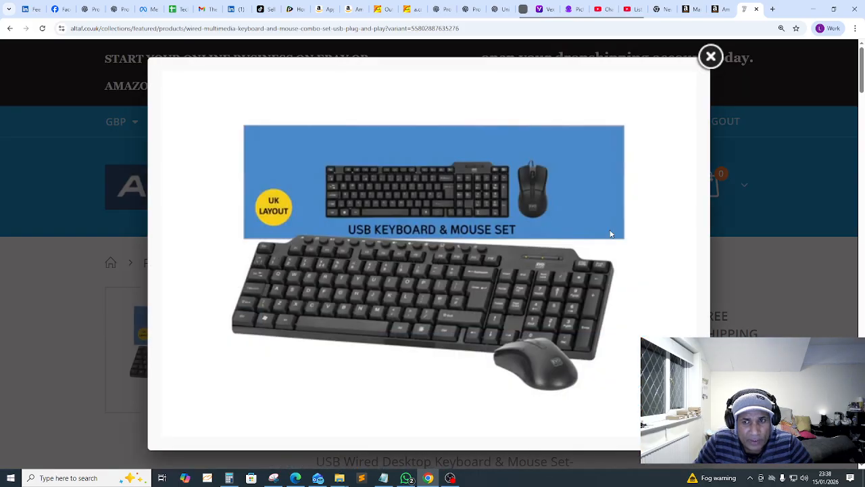
left_click(711, 57)
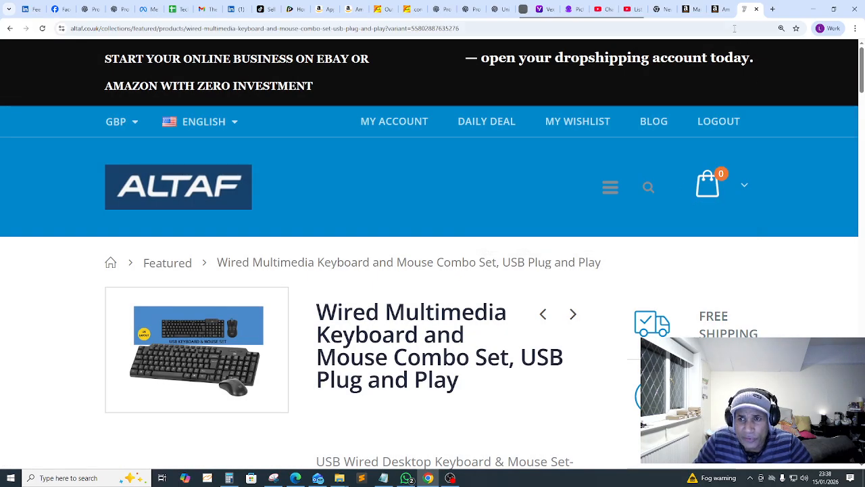
left_click(717, 9)
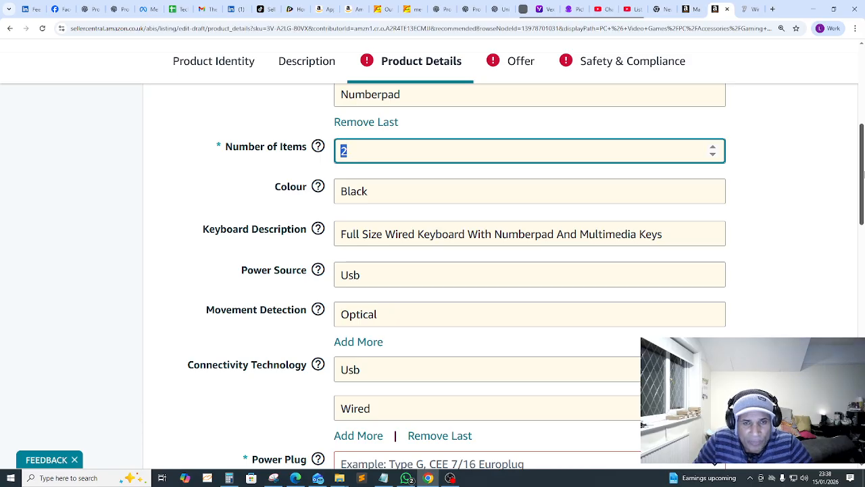
left_click_drag(864, 174, 864, 178)
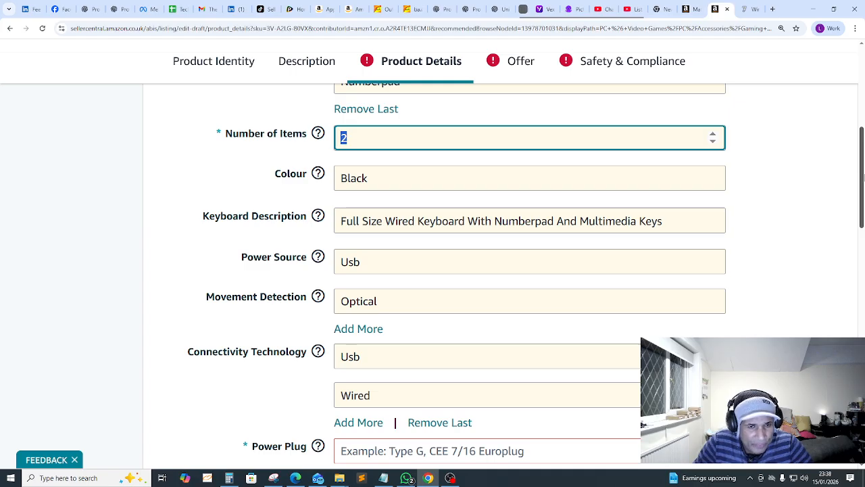
left_click_drag(864, 177, 864, 187)
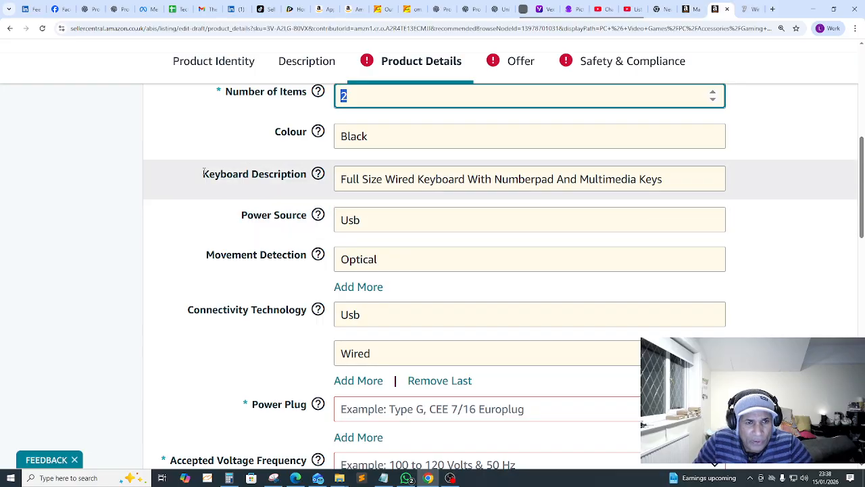
left_click_drag(204, 173, 307, 173)
scroll(301, 216, "down", 1)
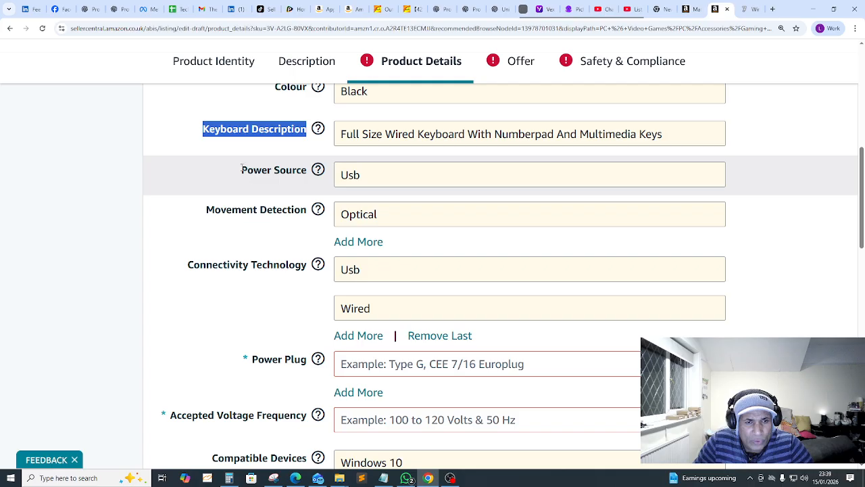
left_click_drag(241, 170, 307, 172)
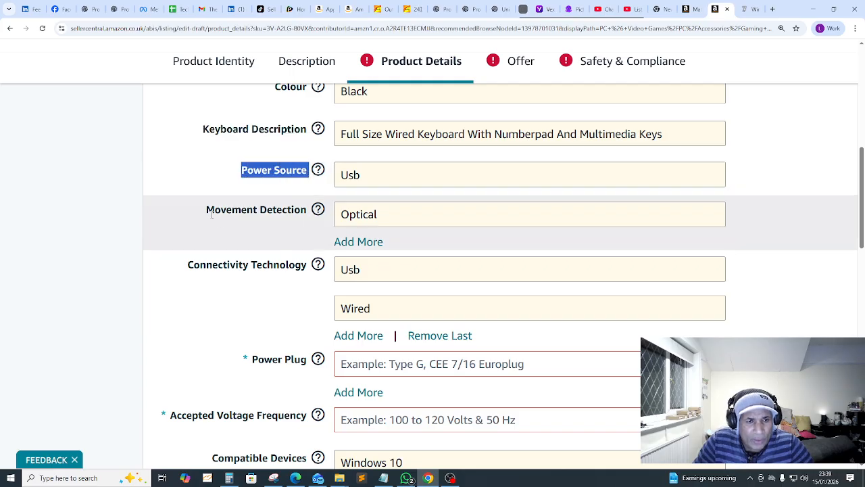
left_click_drag(206, 209, 308, 212)
scroll(288, 228, "down", 2)
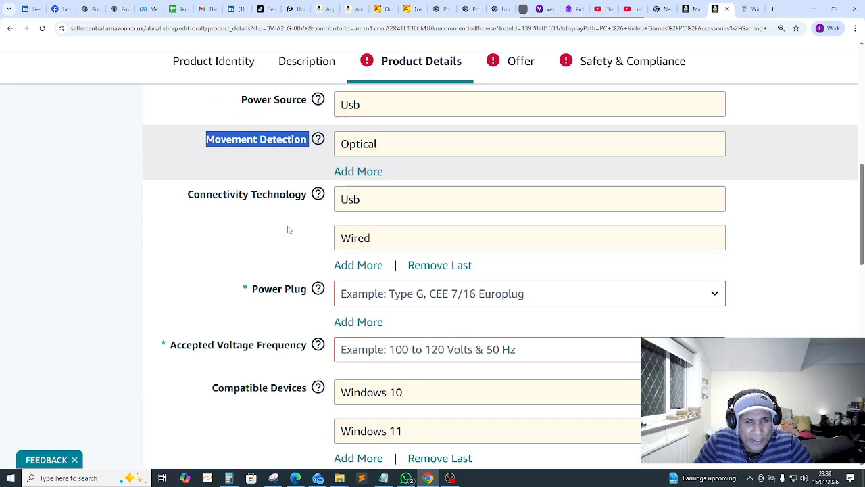
left_click_drag(189, 174, 290, 209)
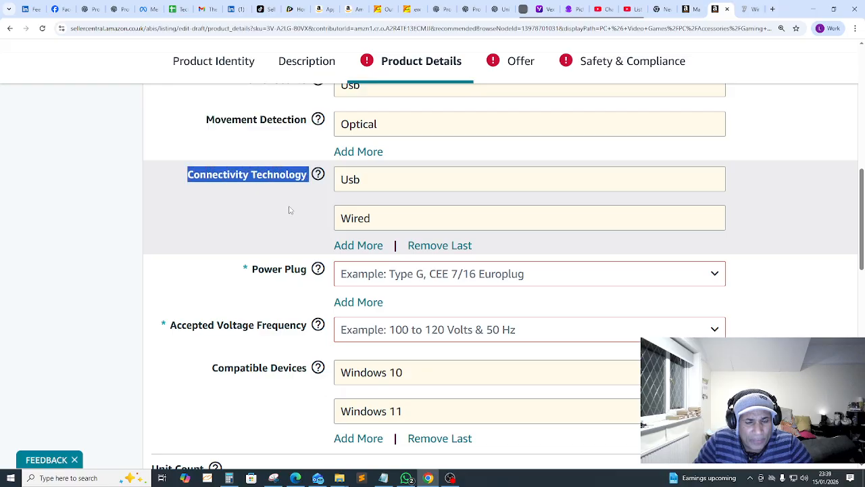
scroll(290, 212, "down", 2)
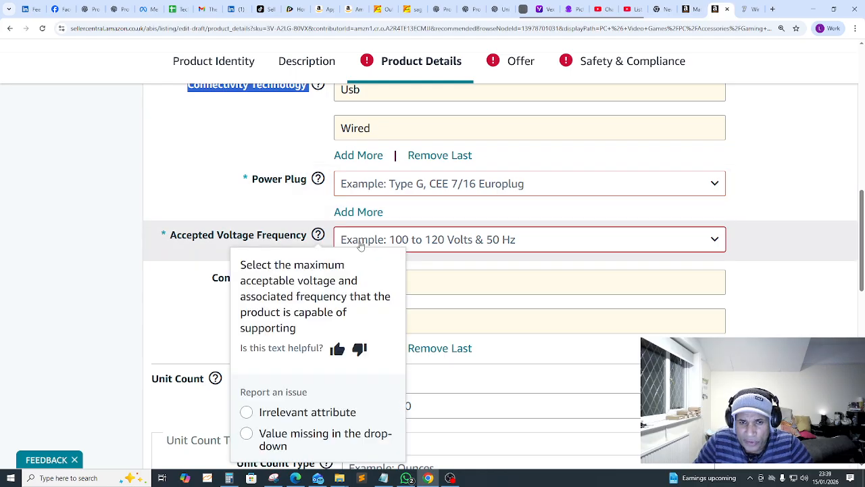
- Choose No Plug for the required Power Plug attribute
left_click_drag(252, 180, 310, 184)
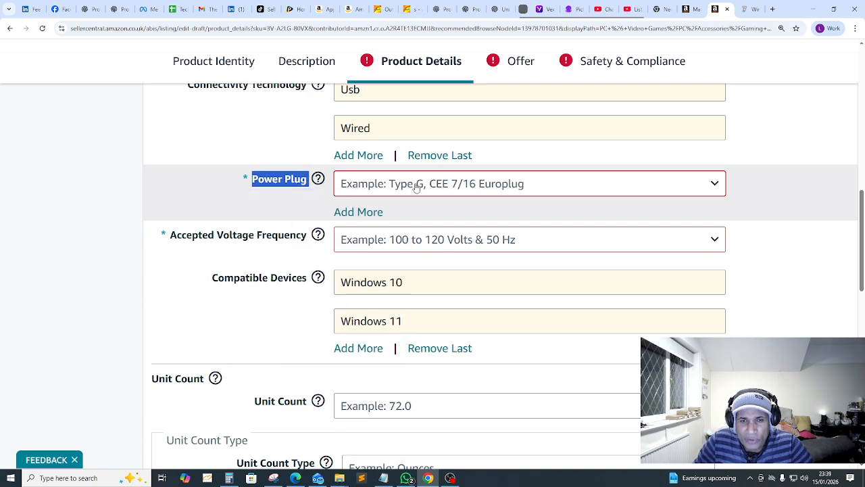
left_click(684, 185)
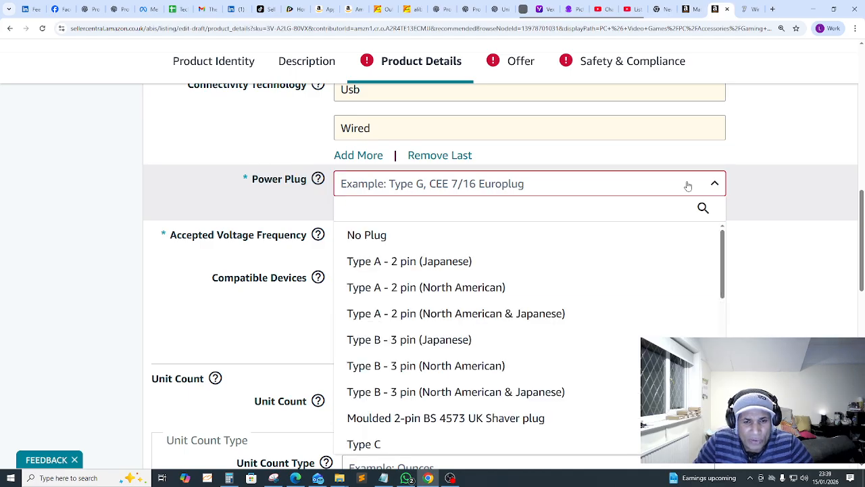
left_click(366, 235)
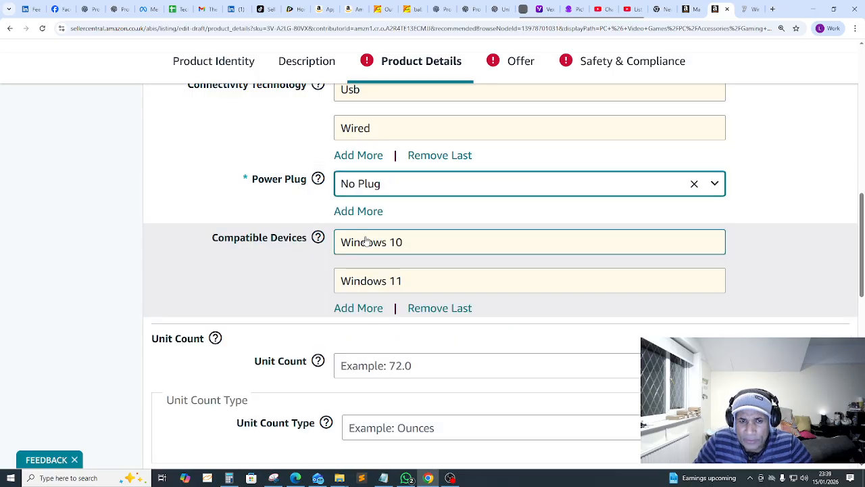
left_click(824, 235)
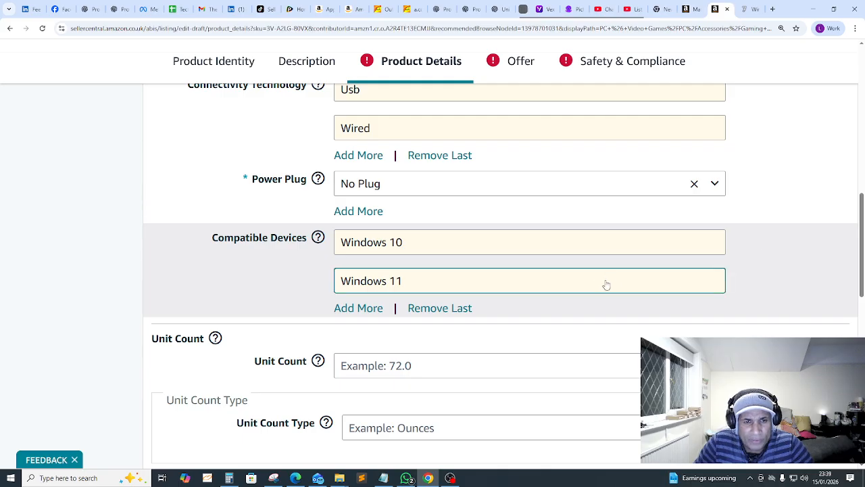
scroll(605, 284, "down", 2)
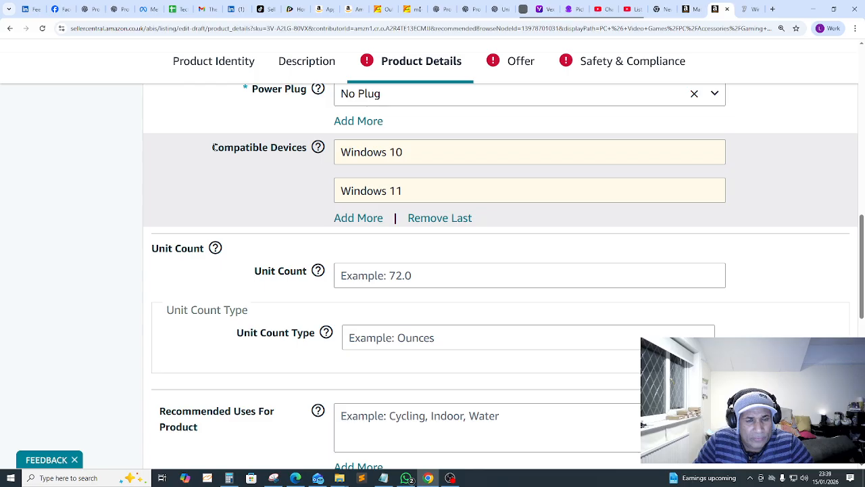
left_click_drag(213, 148, 312, 154)
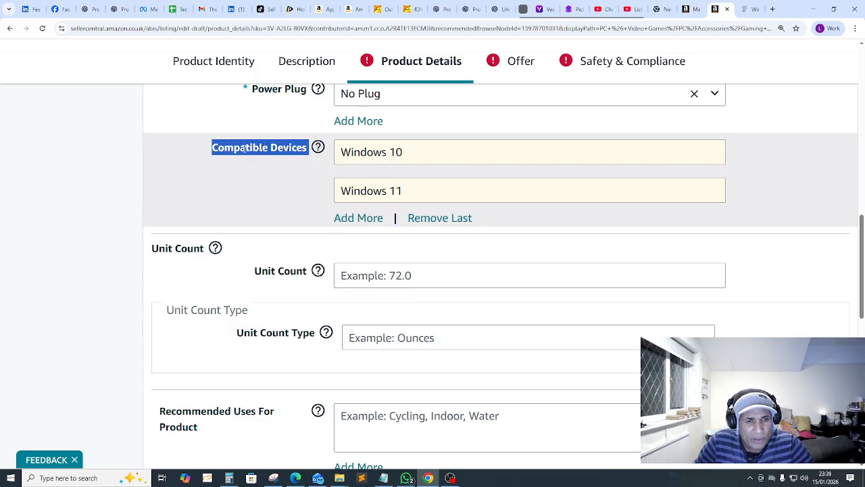
left_click(198, 147)
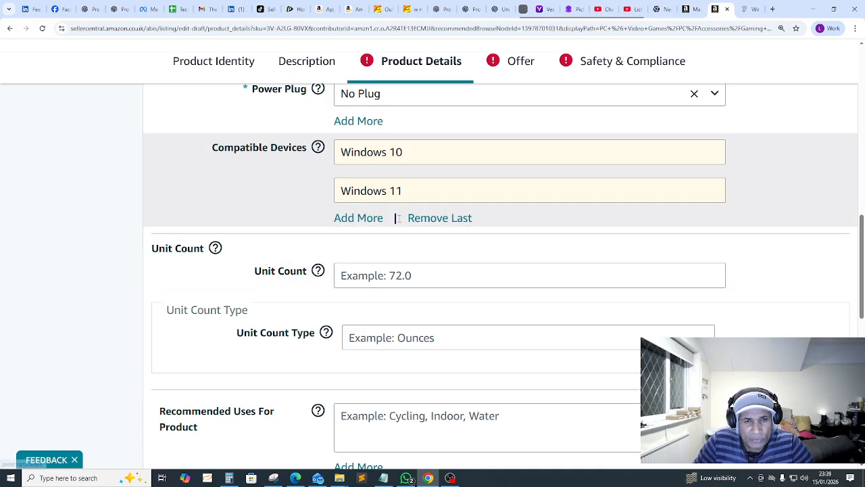
scroll(863, 234, "down", 1)
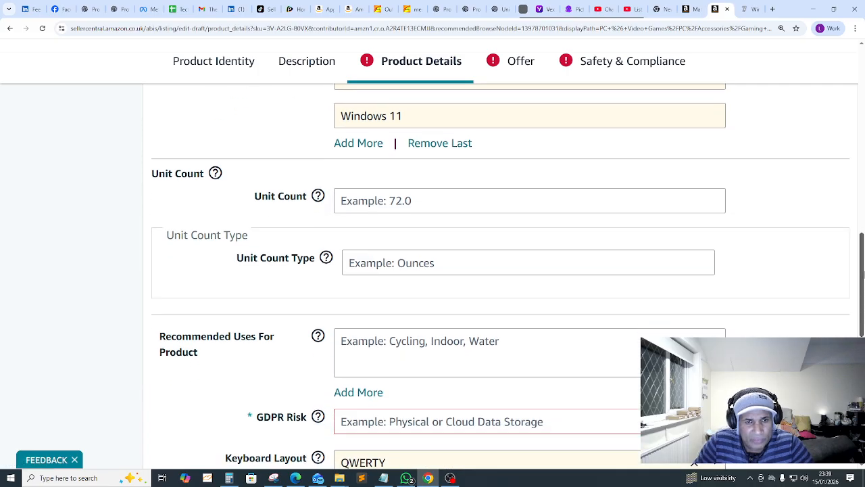
scroll(384, 205, "up", 1)
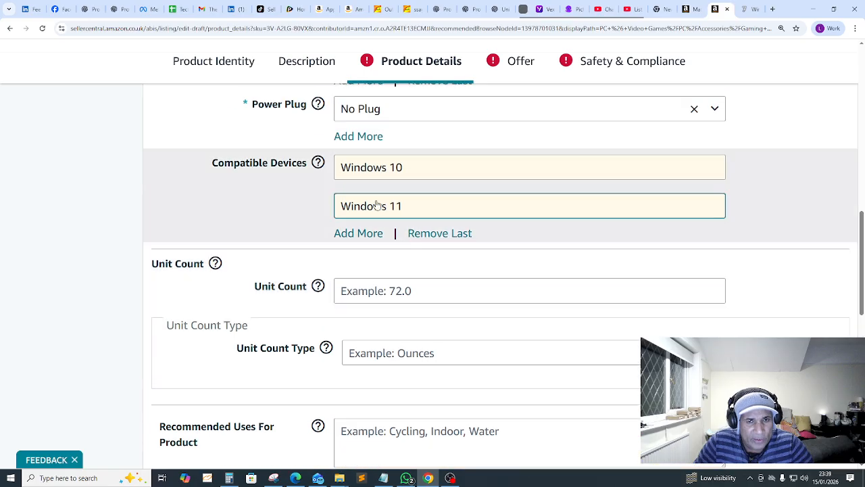
left_click(345, 167)
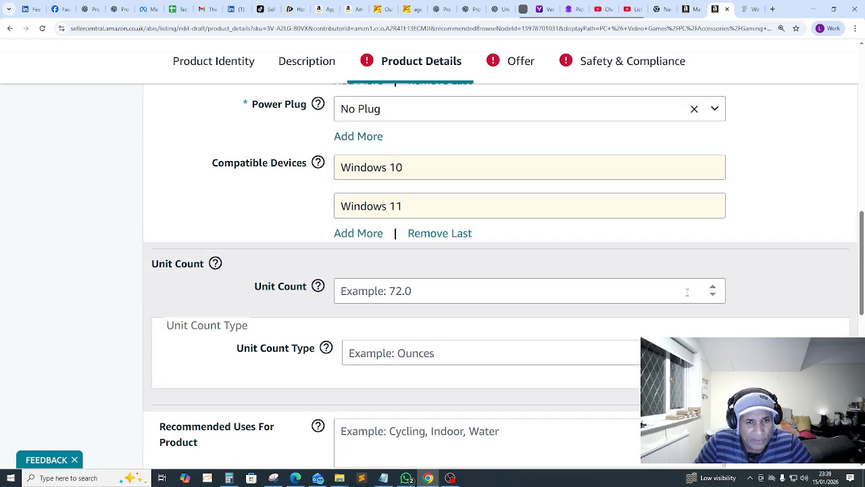
scroll(863, 284, "down", 1)
scroll(862, 284, "down", 1)
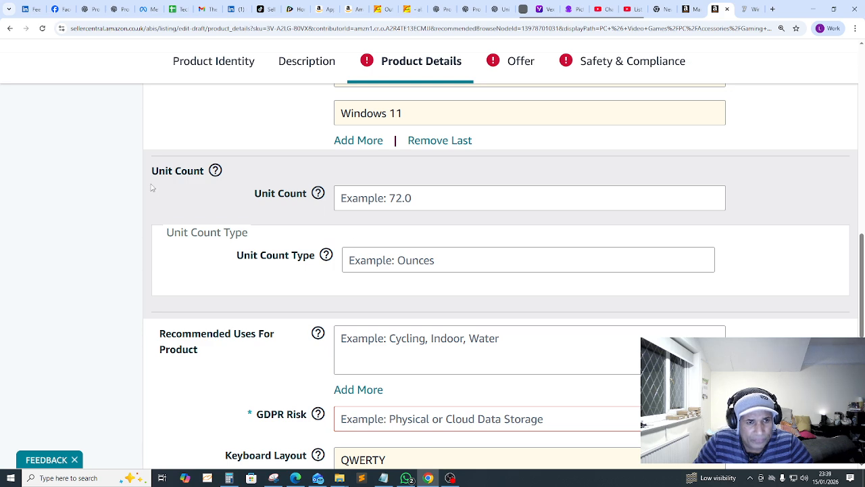
left_click(394, 197)
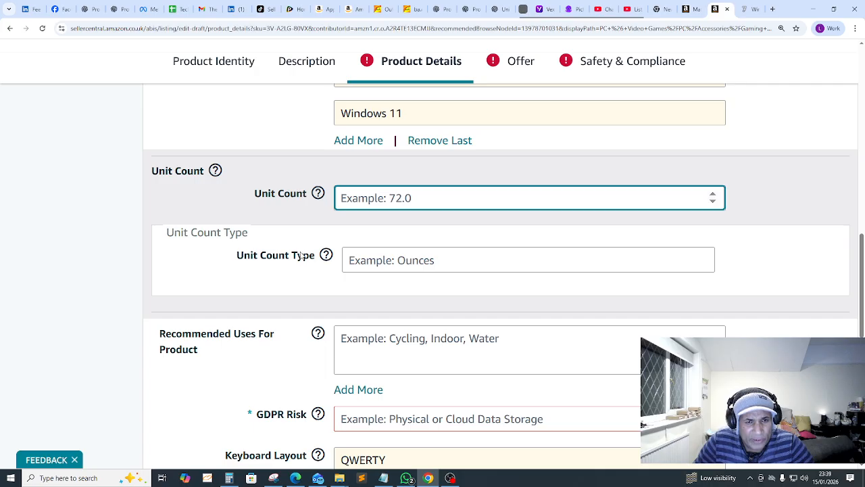
left_click_drag(236, 255, 304, 255)
scroll(322, 269, "down", 1)
scroll(293, 261, "down", 3)
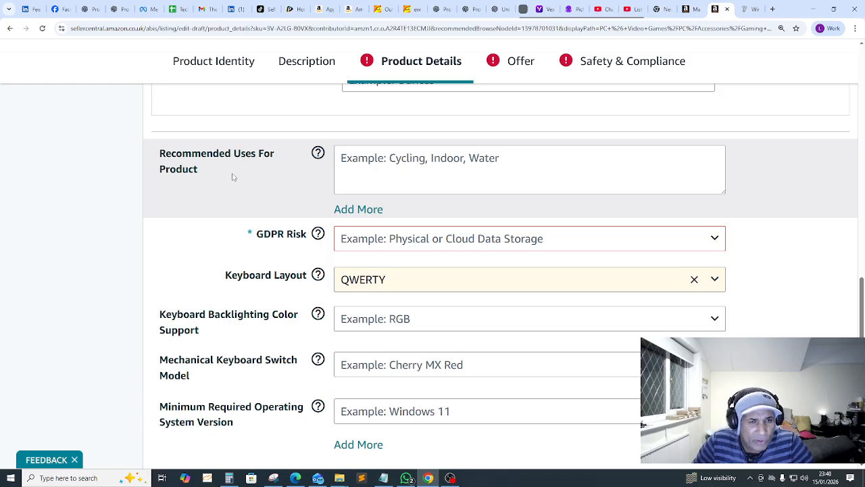
- Enter 'it can be used with a pc or laptop or even tablet.' as Recommended Uses For Product
left_click(382, 159)
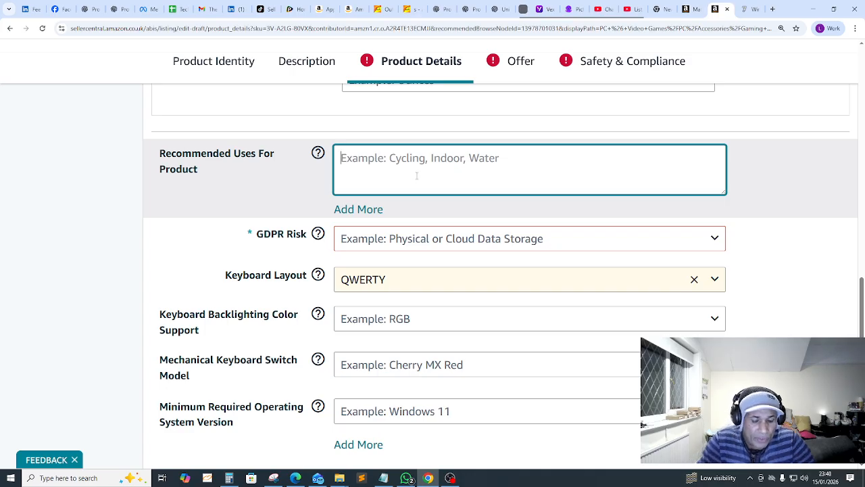
type("it can ne b")
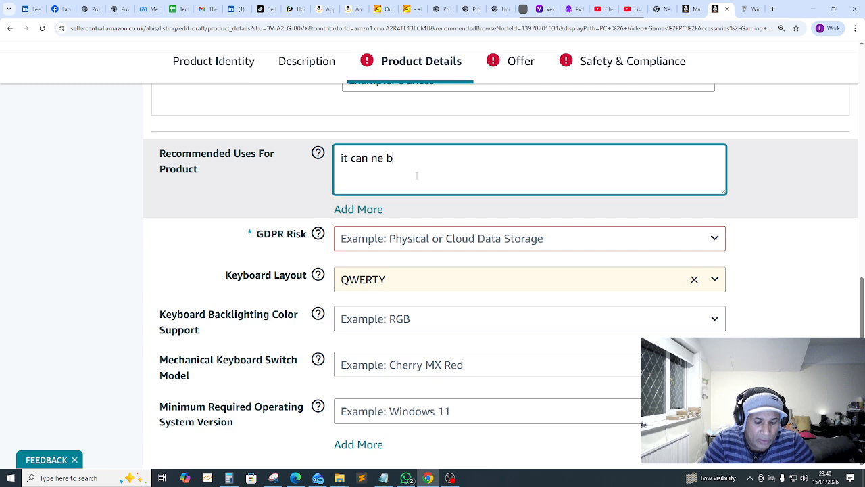
key("BackSpace")
key("BackSpace")
key("BackSpace")
key("BackSpace")
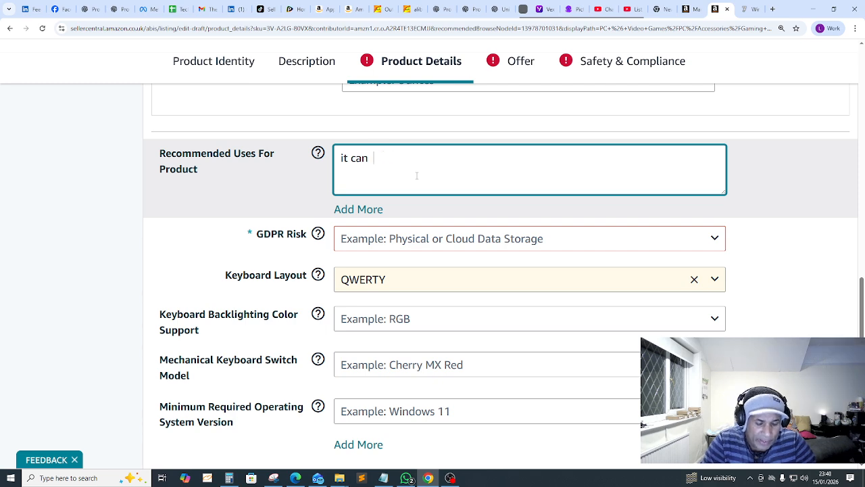
type("be used wit")
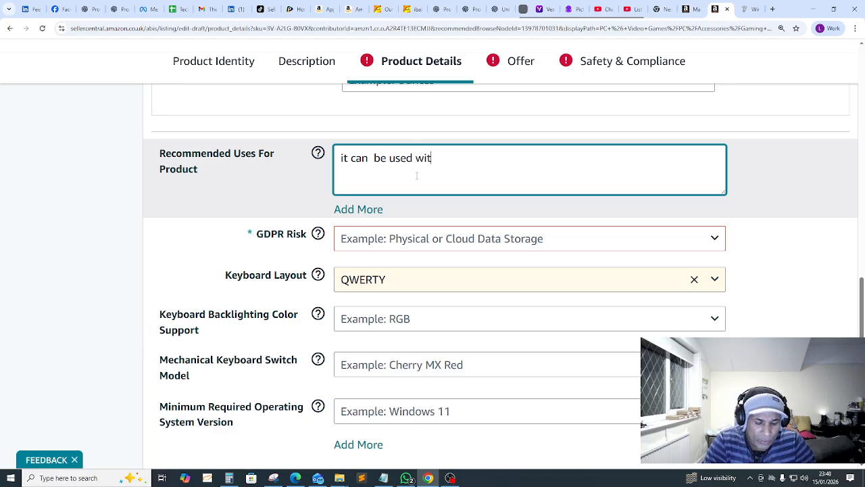
type("h a pc or ")
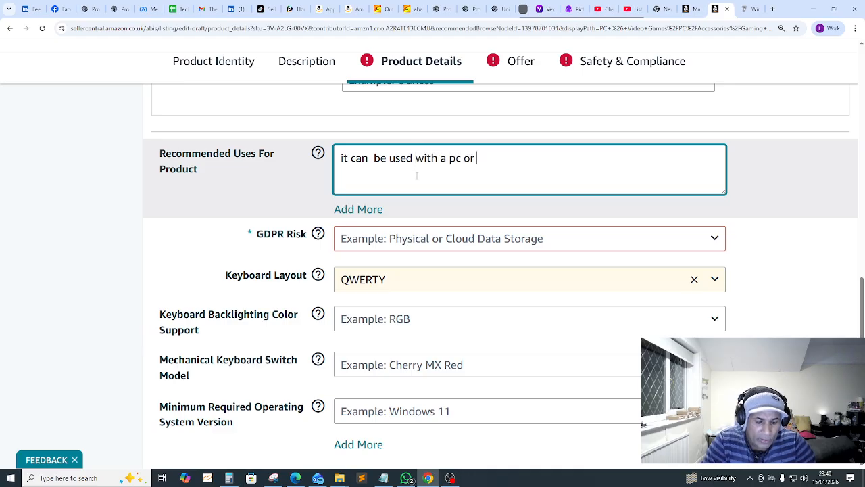
type("laptop or e")
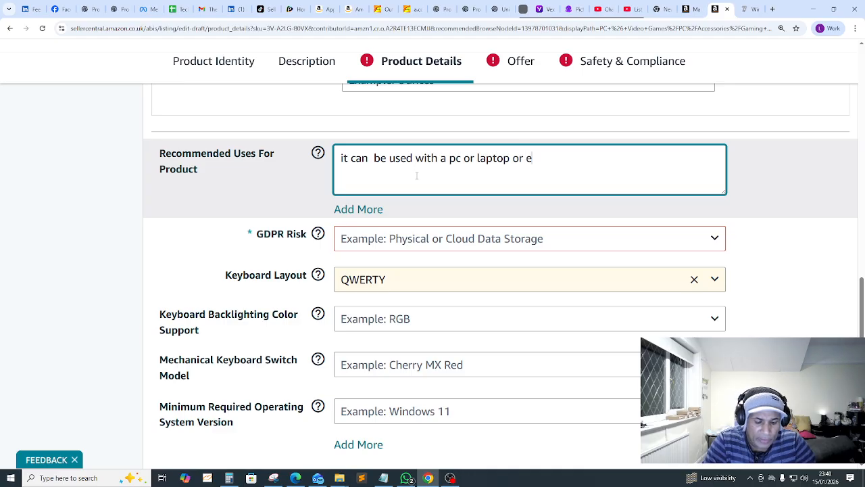
type("ven tablet")
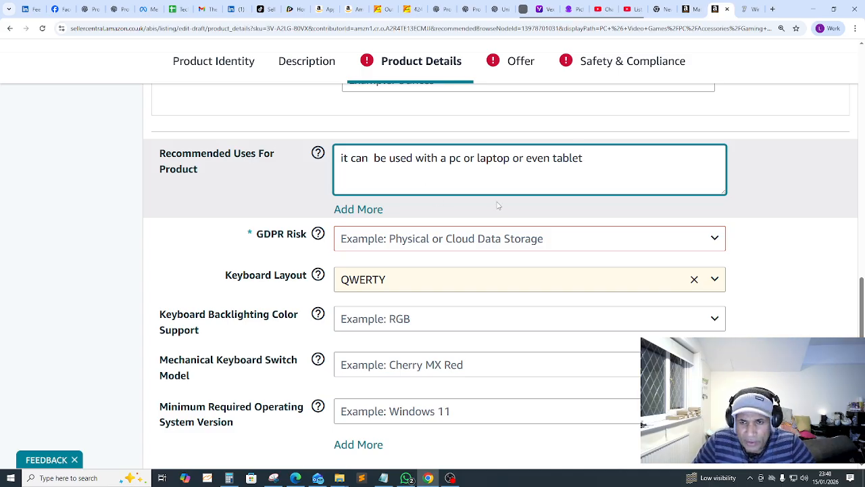
type(".")
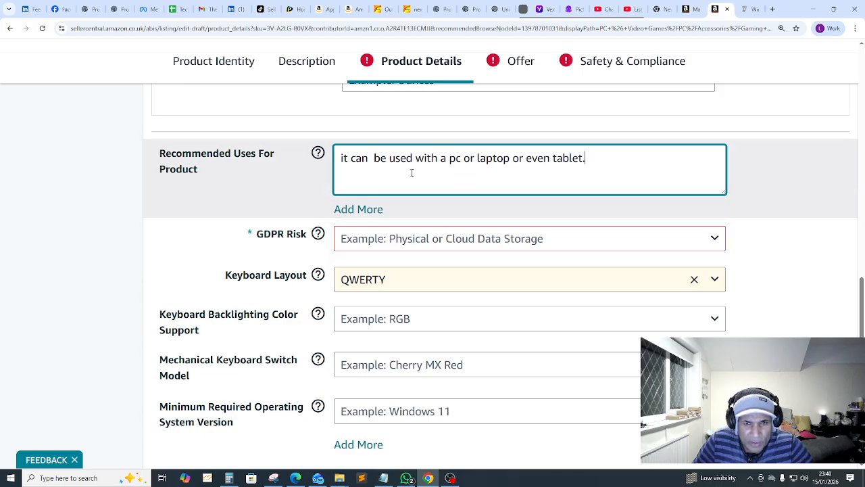
left_click_drag(340, 158, 605, 160)
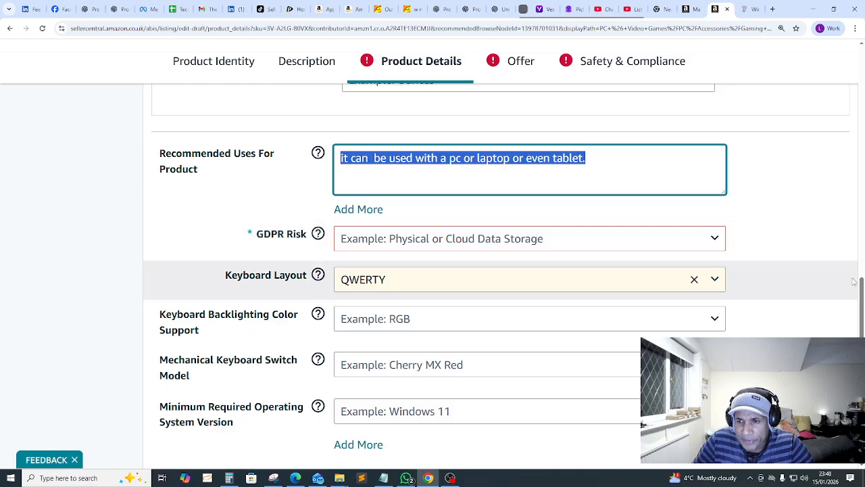
left_click_drag(861, 288, 861, 297)
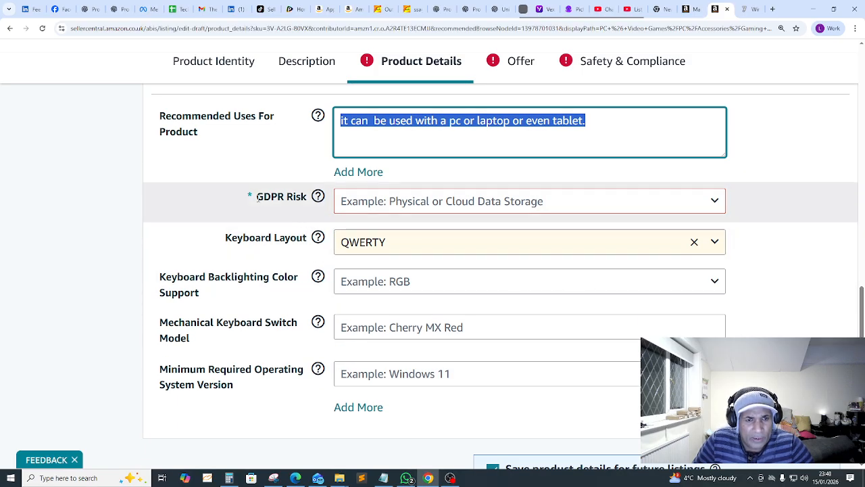
left_click_drag(257, 197, 268, 196)
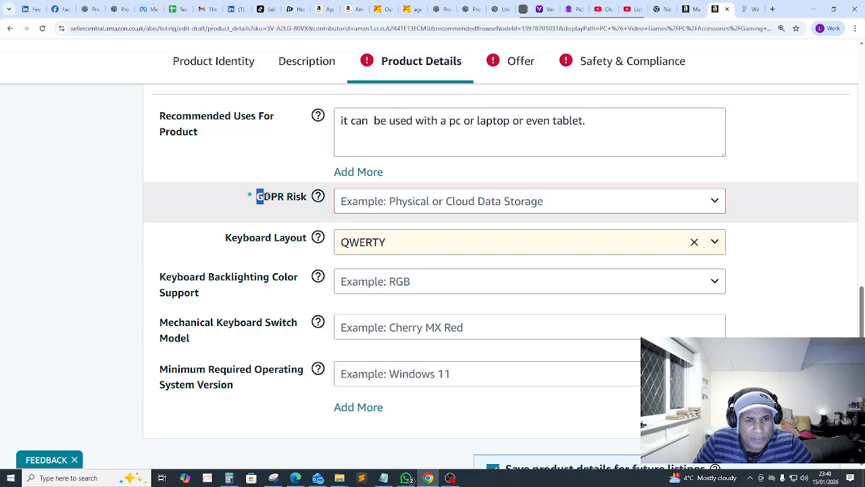
left_click(292, 196)
mouse_move(316, 197)
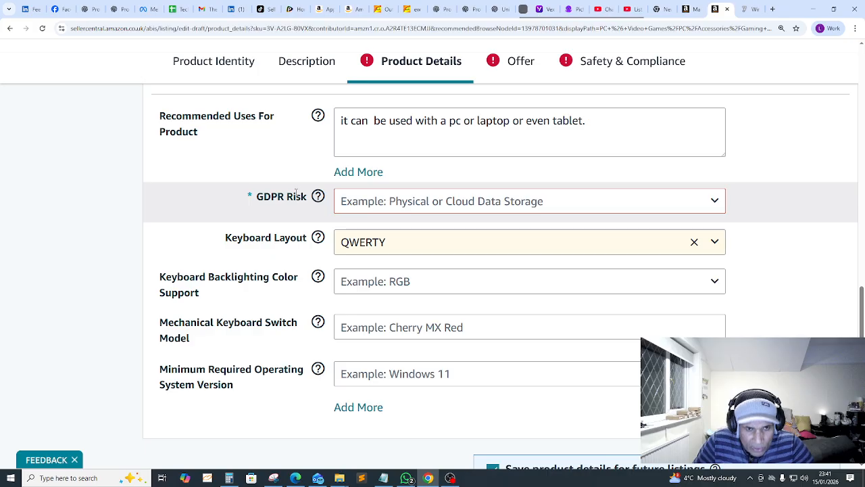
left_click(714, 199)
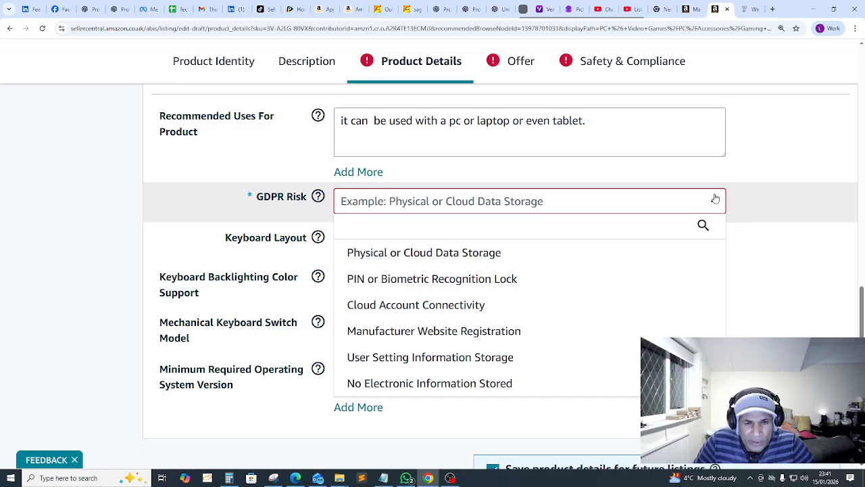
left_click(399, 383)
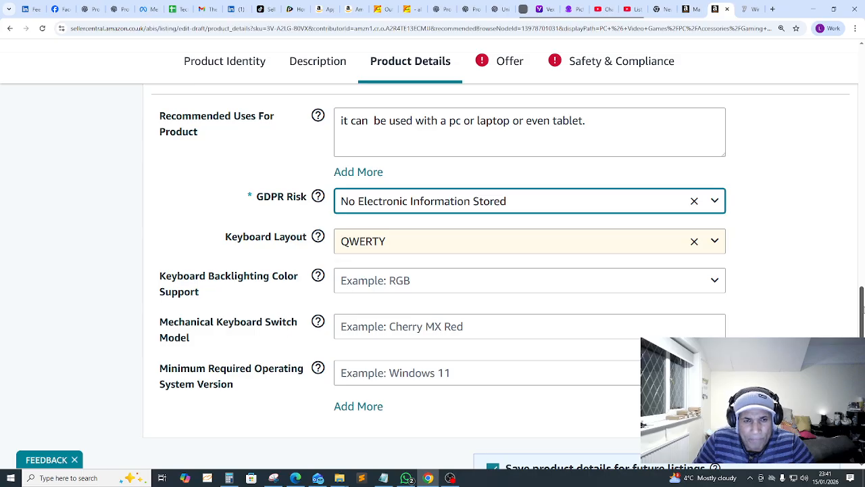
scroll(497, 281, "down", 1)
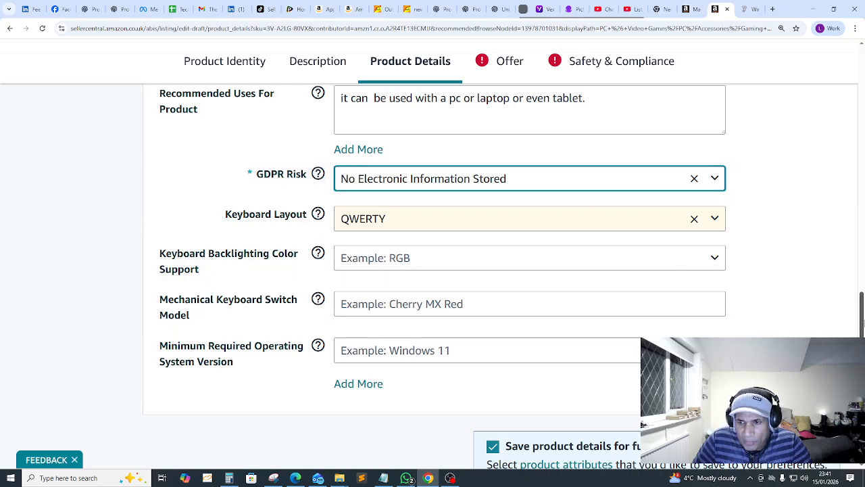
- Check the remaining Product Details fields such as Keyboard Layout, then go to the Offer section
scroll(864, 325, "down", 1)
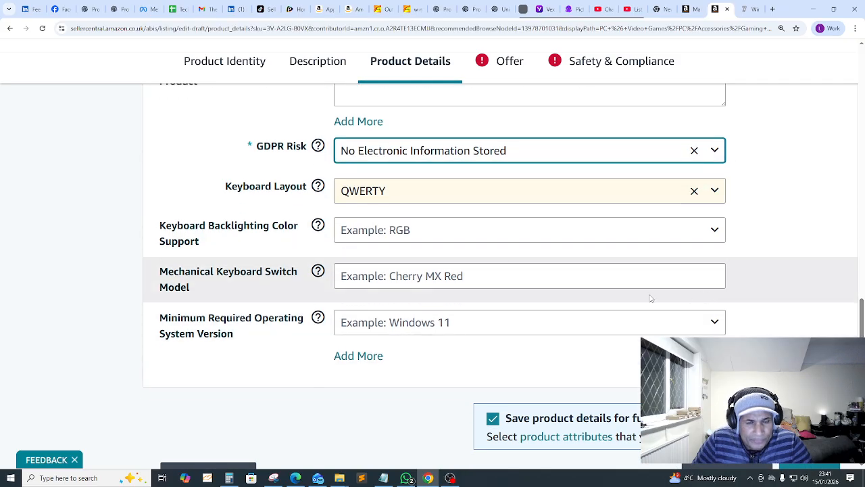
left_click_drag(228, 189, 393, 194)
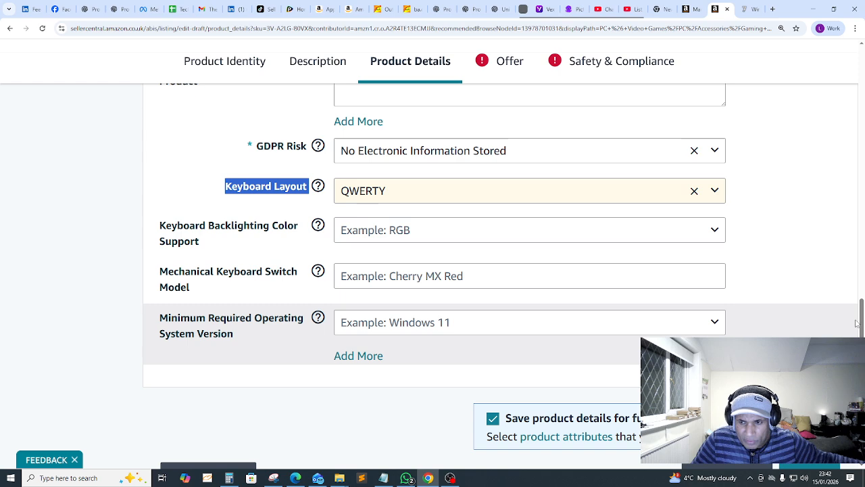
scroll(862, 326, "down", 2)
mouse_move(661, 330)
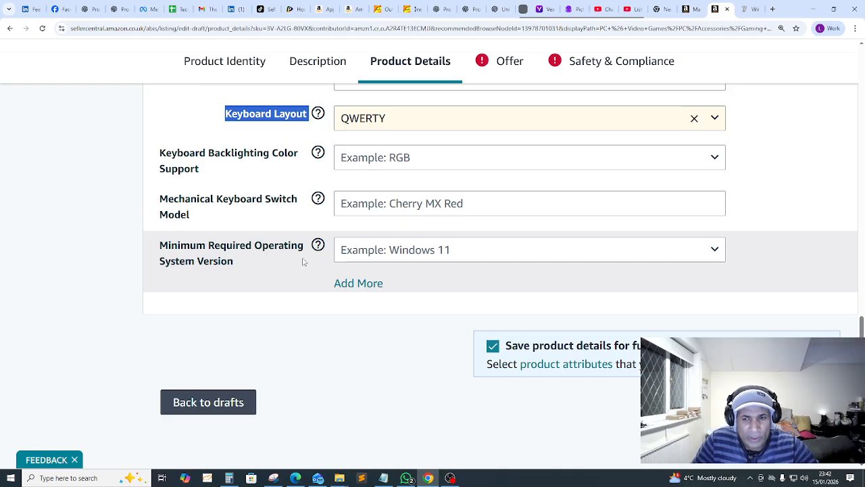
scroll(484, 253, "up", 15)
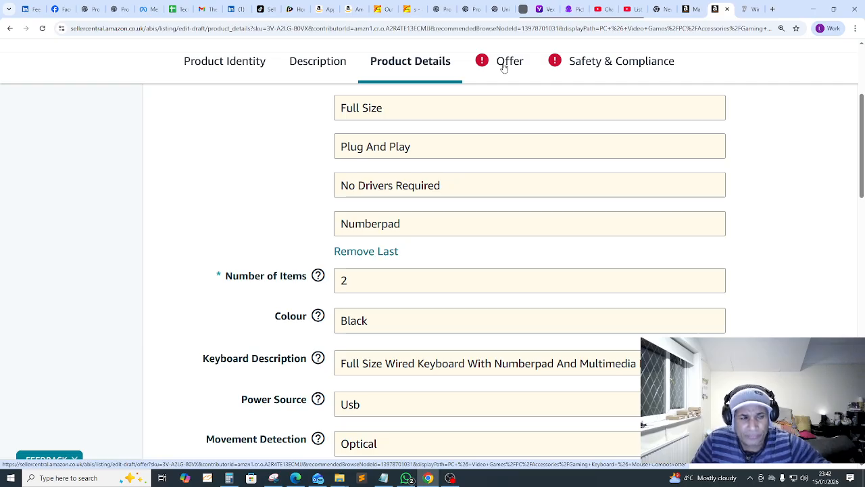
left_click(504, 66)
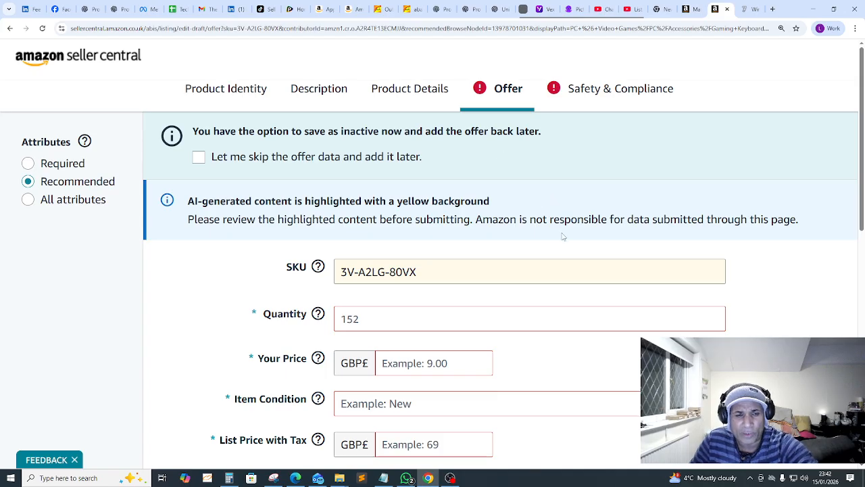
- Enter Quantity 125 and fill Your Price with the 5.00 suggestion
scroll(390, 250, "down", 1)
left_click(389, 240)
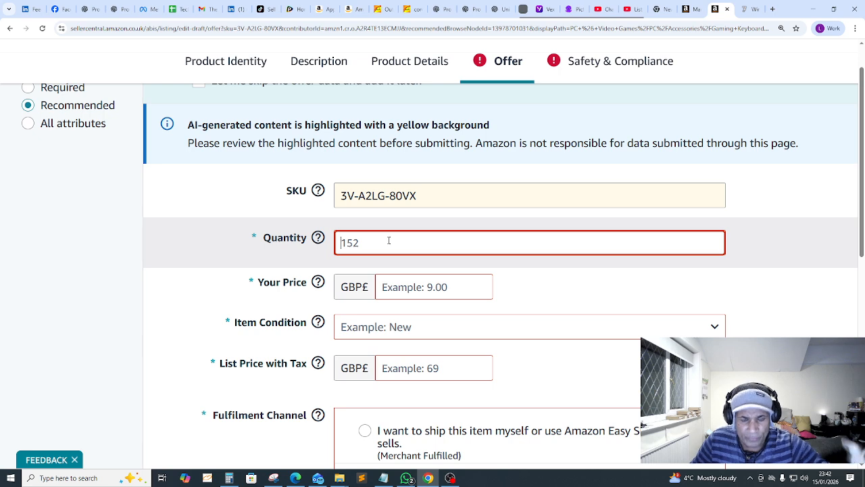
type("125")
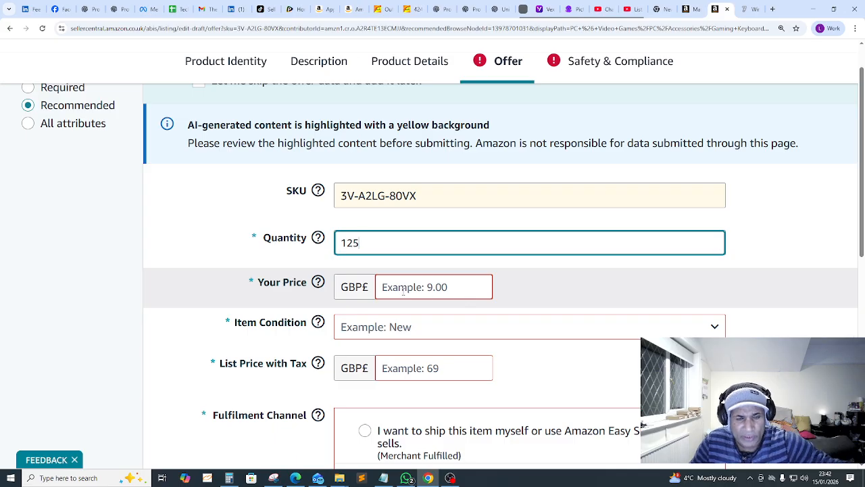
left_click(455, 288)
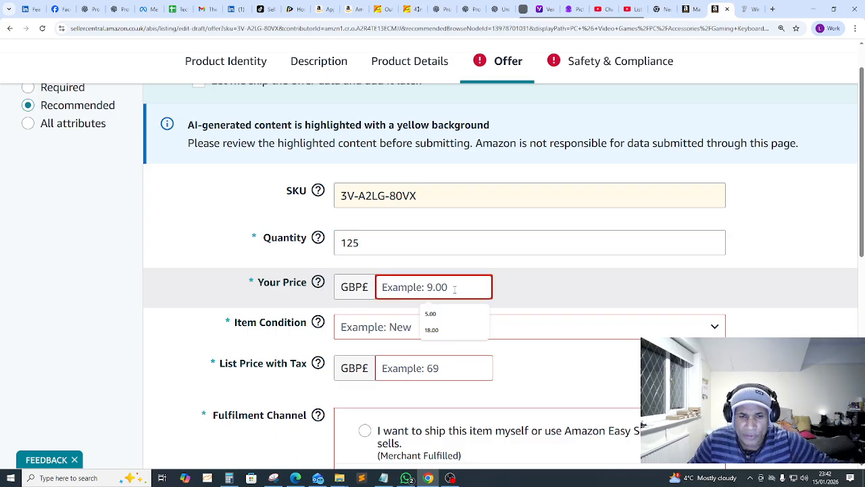
left_click(546, 284)
left_click(462, 286)
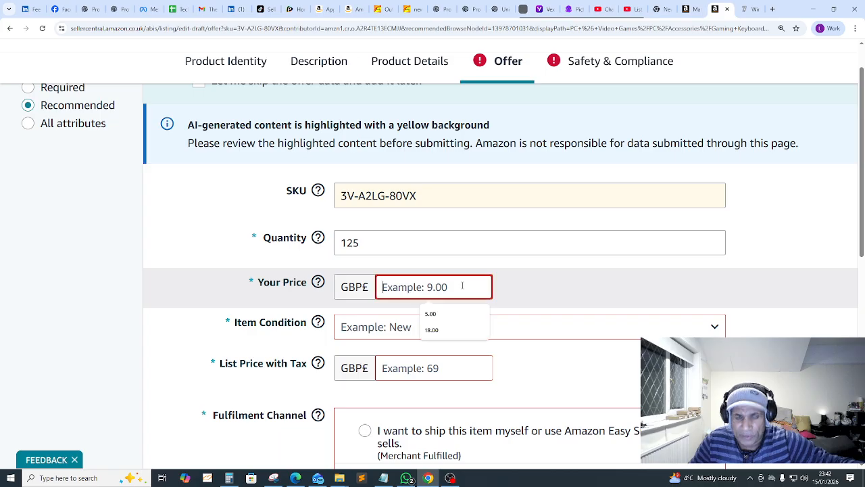
left_click(431, 315)
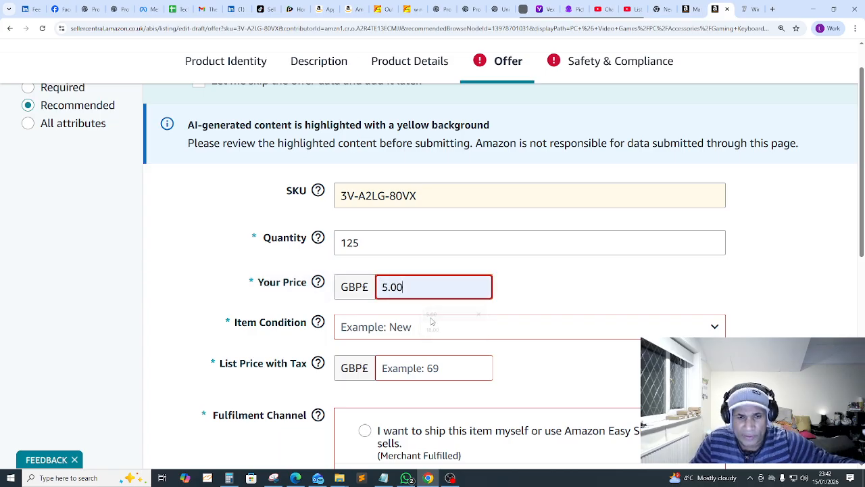
scroll(482, 304, "down", 1)
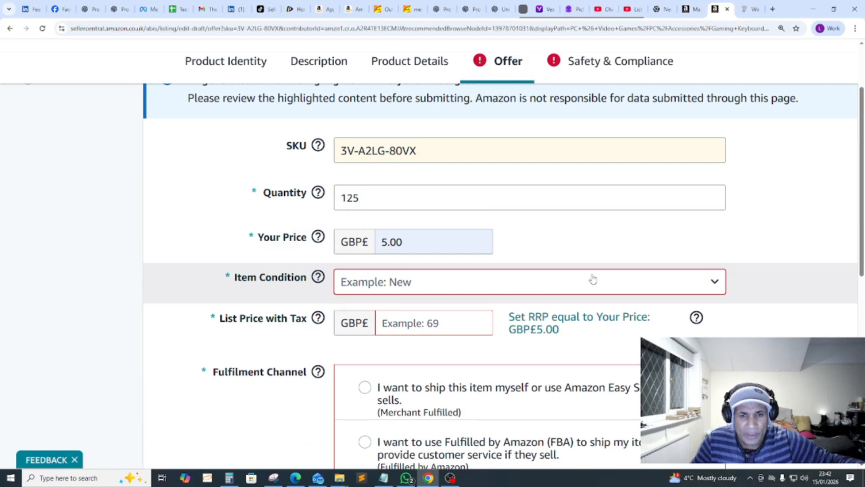
- Set Item Condition to New and compare List Price with Tax against Your Price
left_click(603, 281)
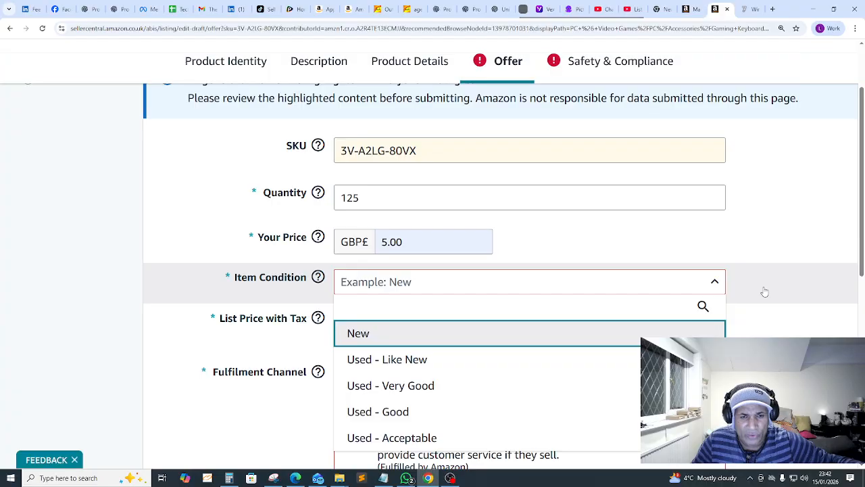
key("Return")
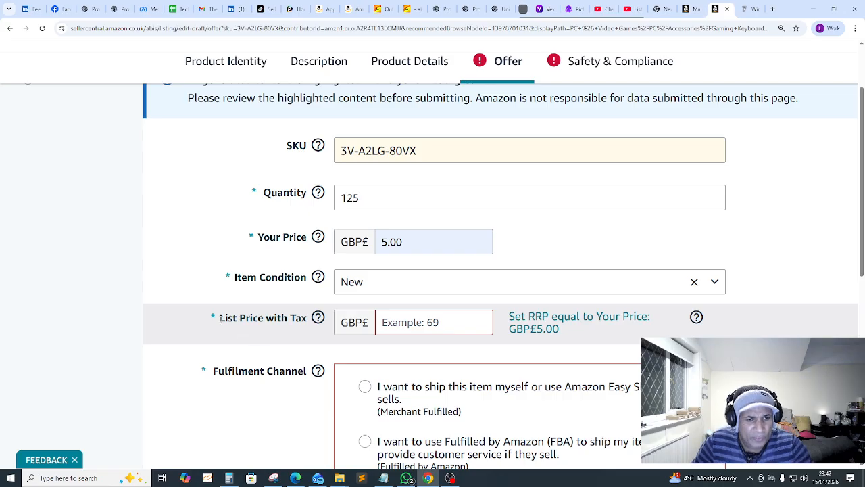
left_click_drag(220, 319, 309, 319)
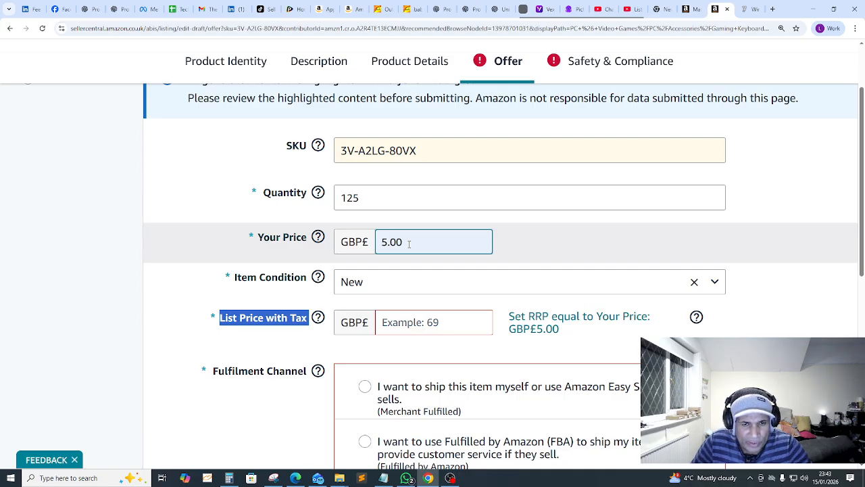
left_click(416, 320)
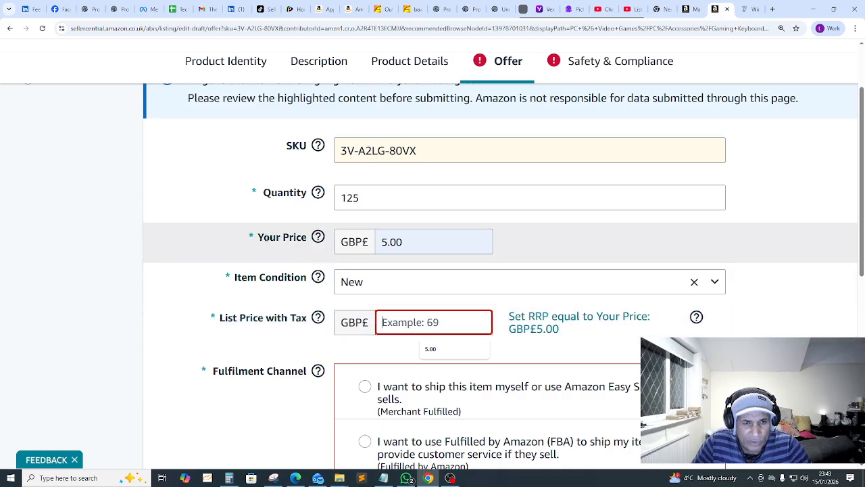
left_click_drag(258, 237, 414, 239)
left_click(414, 239)
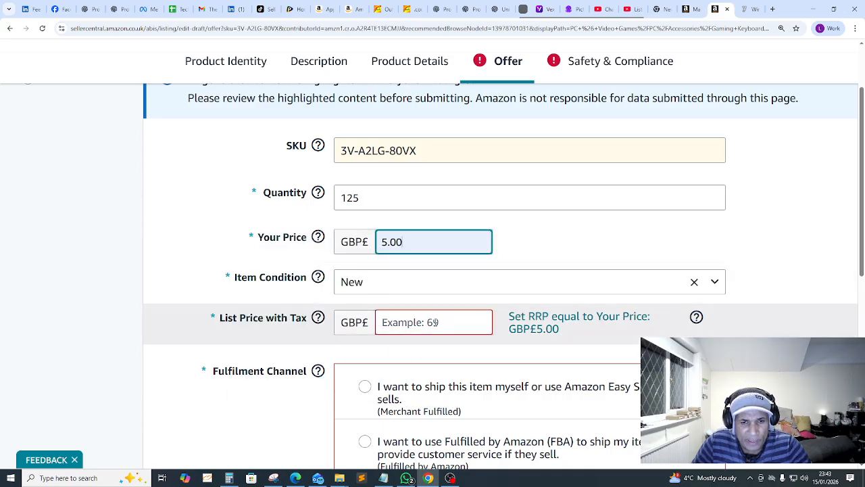
- Fill List Price with Tax with the 5.00 suggestion so it matches Your Price
left_click(435, 323)
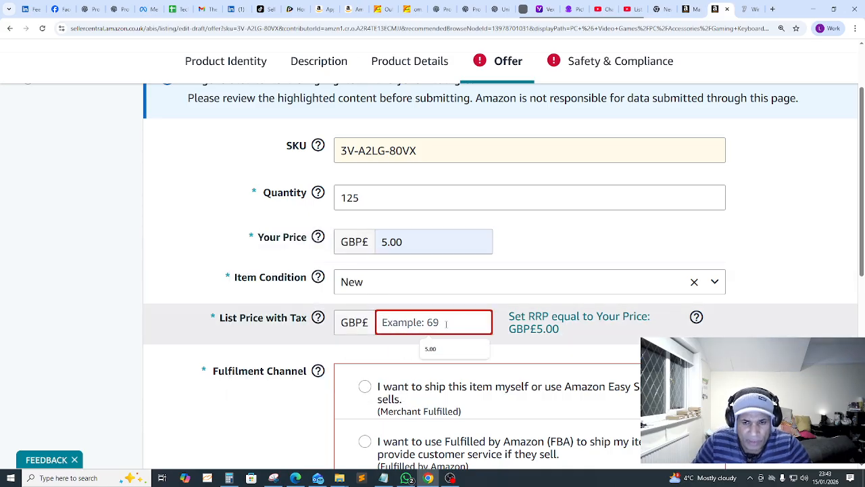
left_click(772, 309)
scroll(666, 314, "down", 2)
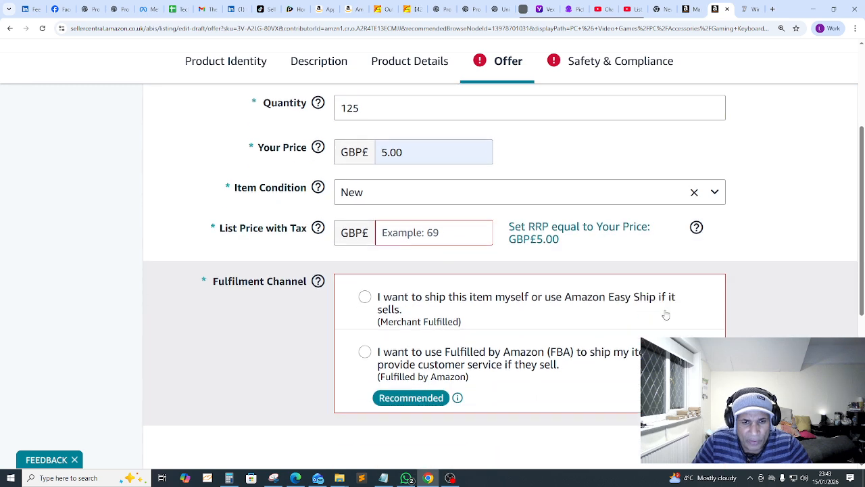
left_click(447, 230)
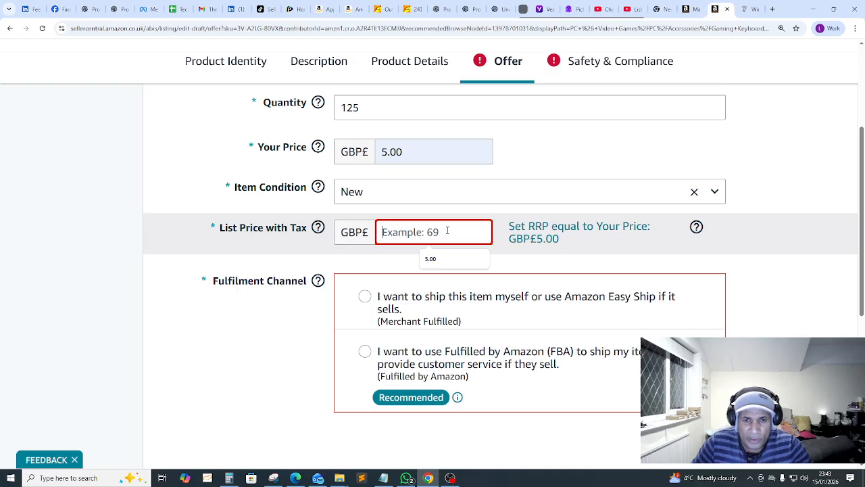
left_click(431, 259)
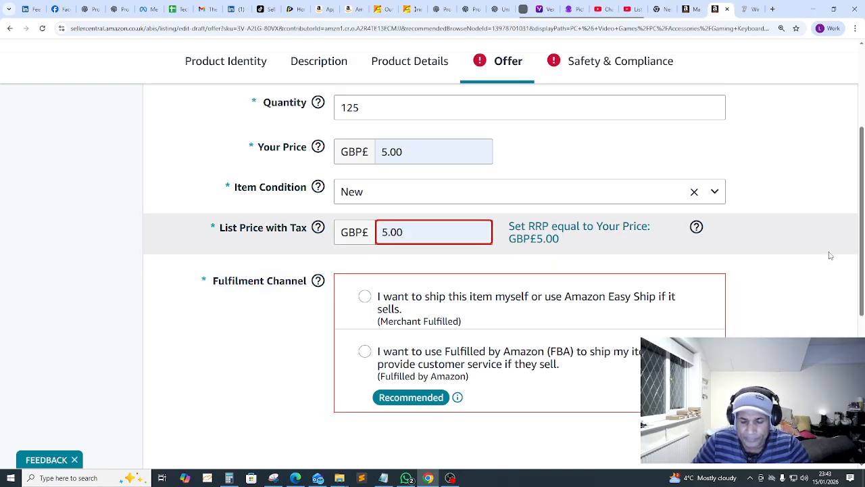
left_click(830, 256)
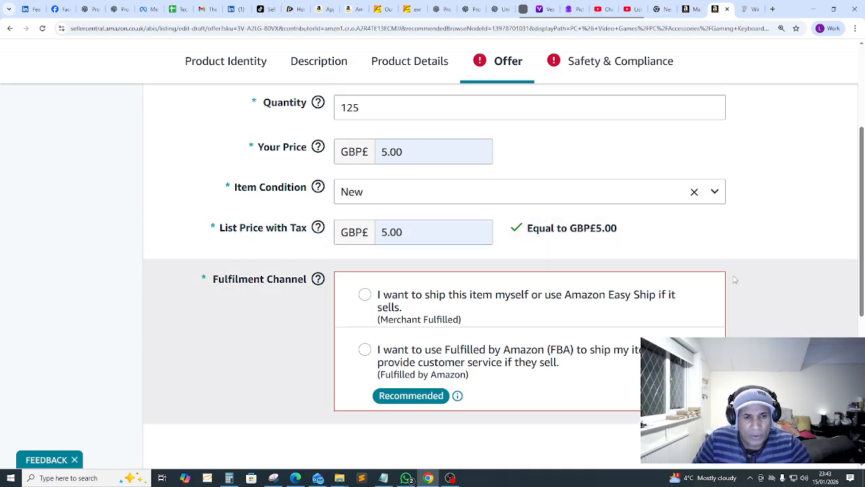
scroll(601, 318, "down", 1)
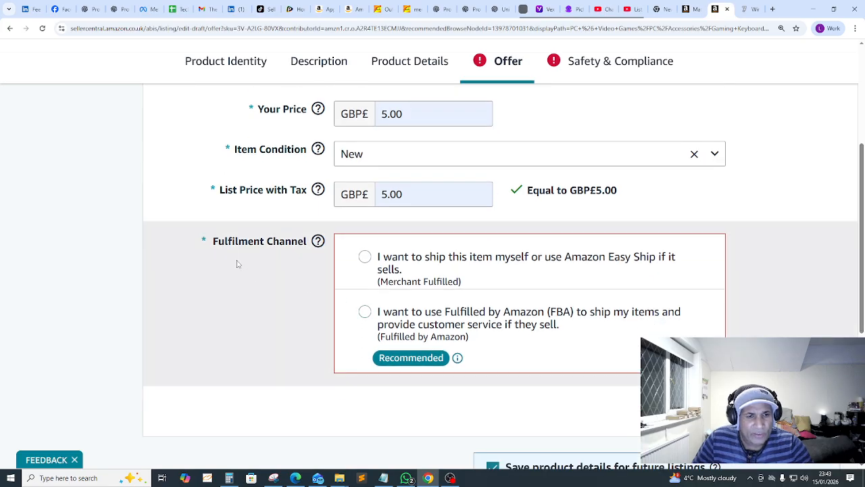
- Choose Merchant Fulfilled as the Fulfilment Channel so the New2025shipping group applies
left_click_drag(214, 242, 311, 246)
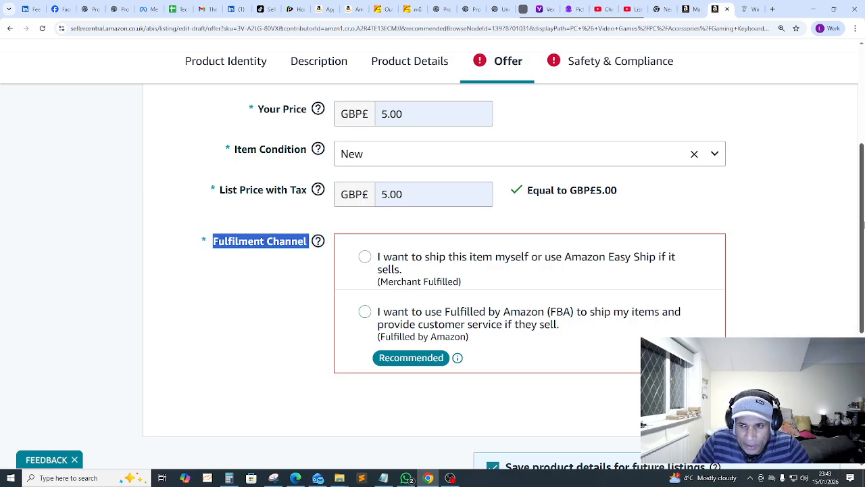
scroll(862, 217, "down", 1)
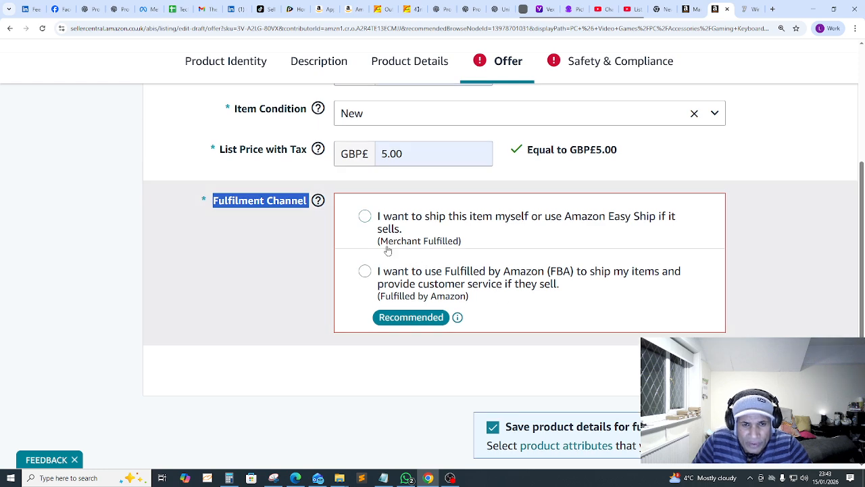
left_click(368, 220)
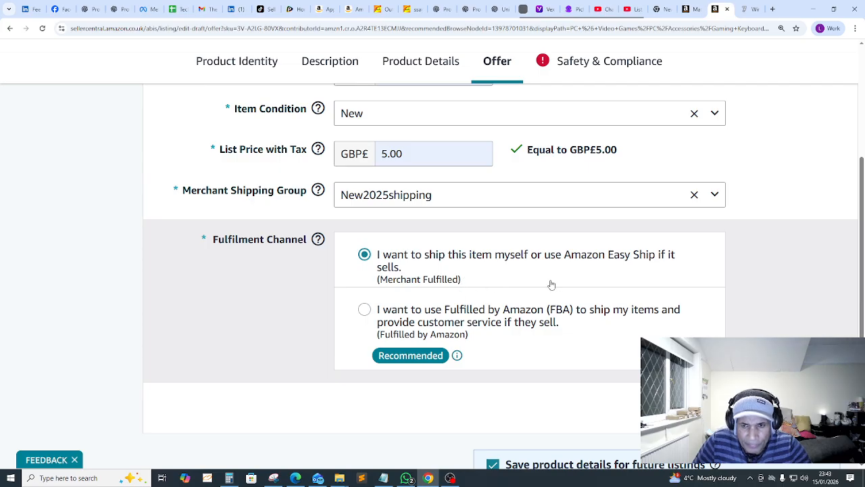
scroll(862, 240, "down", 1)
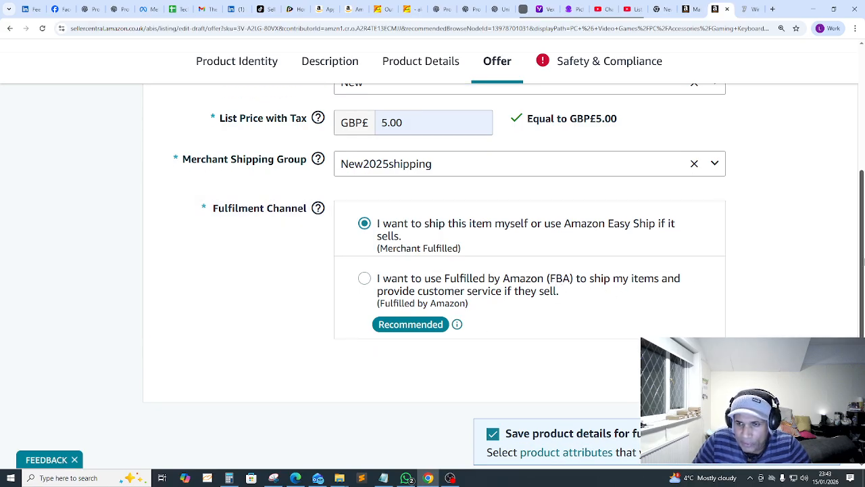
left_click_drag(863, 263, 863, 134)
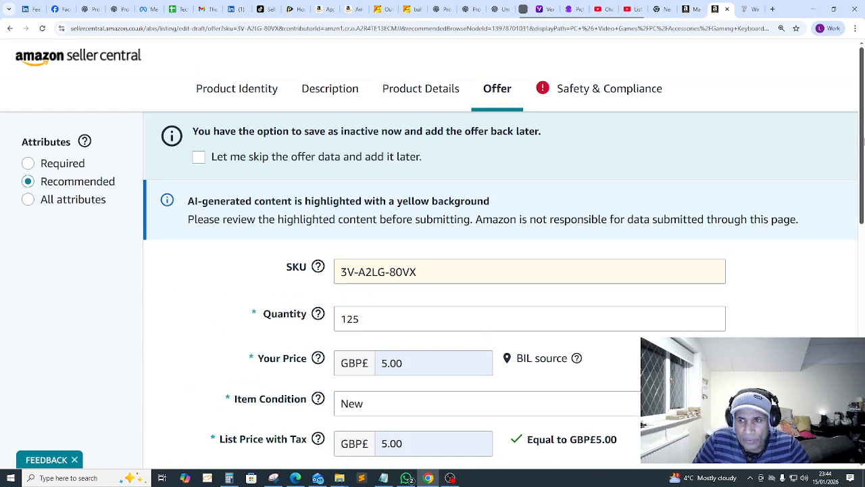
scroll(863, 226, "down", 3)
left_click_drag(864, 225, 864, 166)
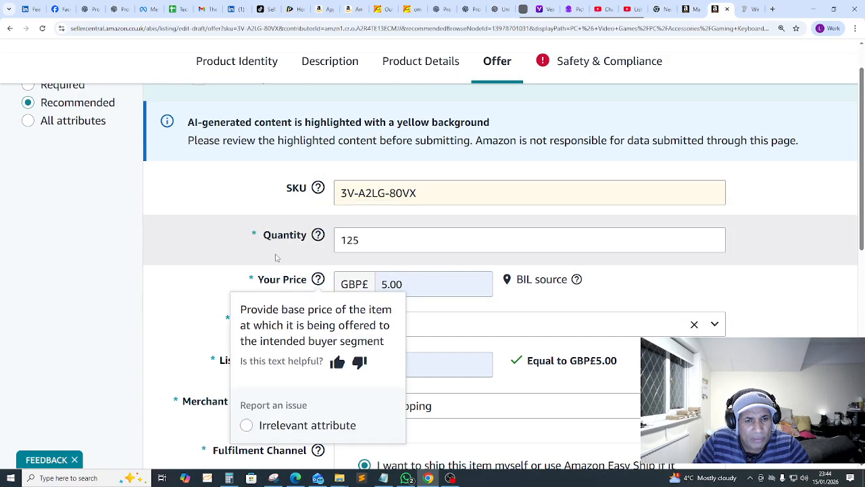
scroll(338, 349, "down", 1)
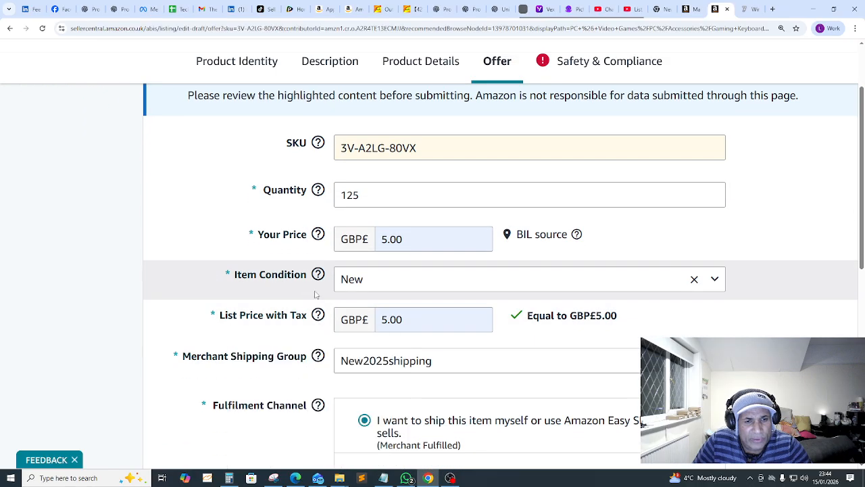
left_click_drag(864, 211, 864, 324)
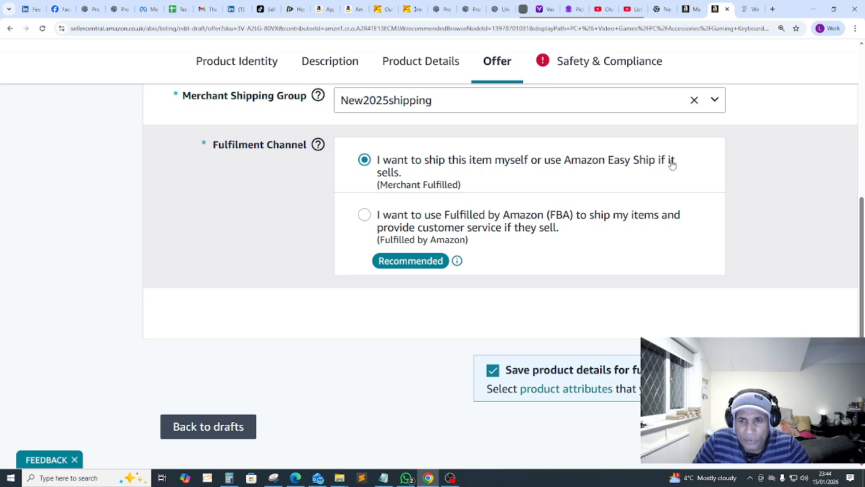
left_click_drag(863, 231, 862, 72)
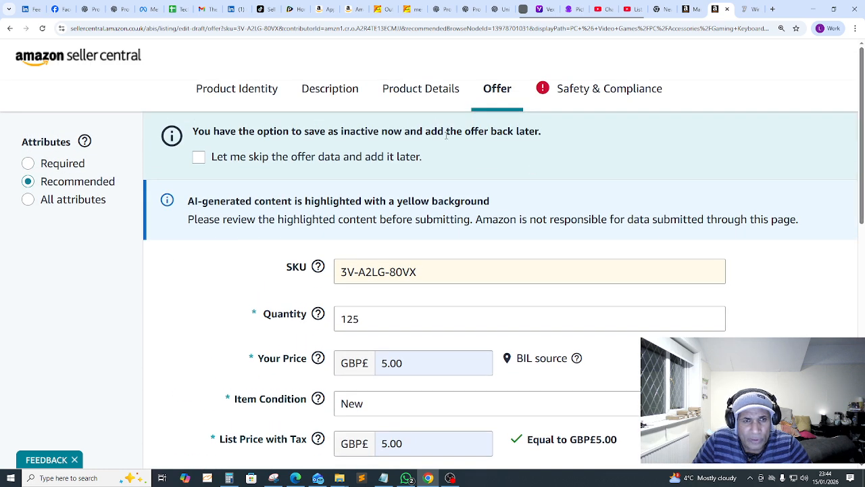
- On the Safety & Compliance tab, search 'china' and set Country/Region of Origin to China
left_click(582, 93)
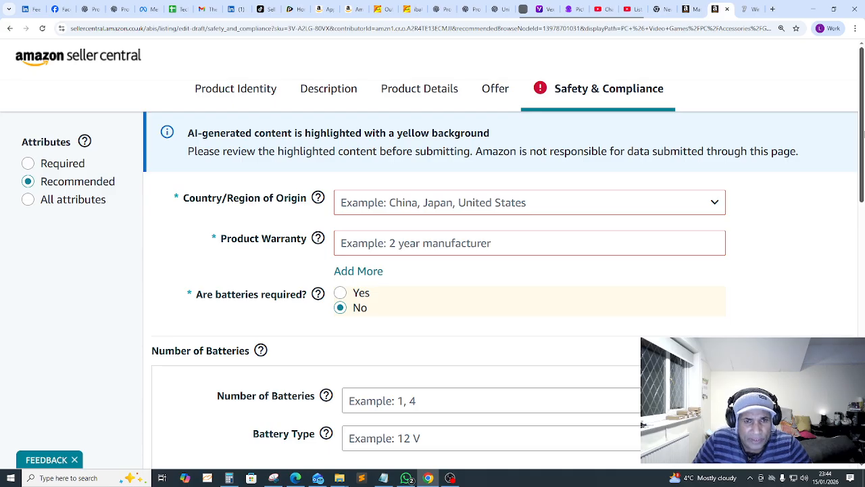
scroll(863, 133, "down", 1)
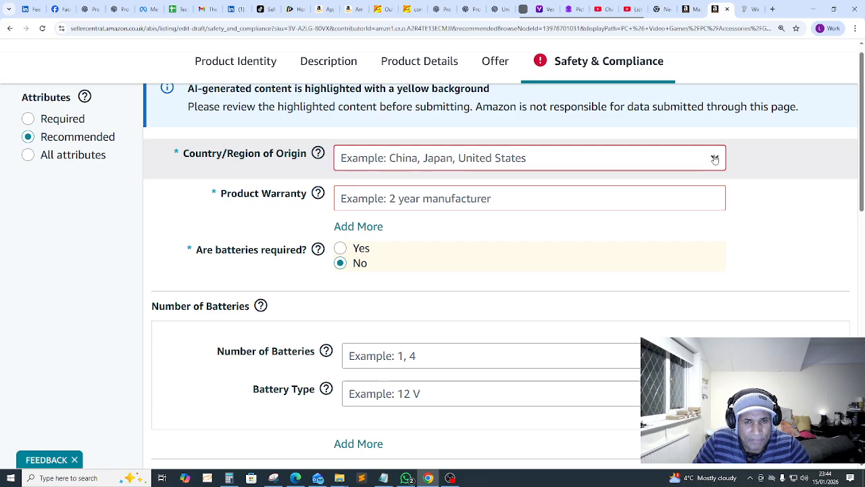
left_click(714, 159)
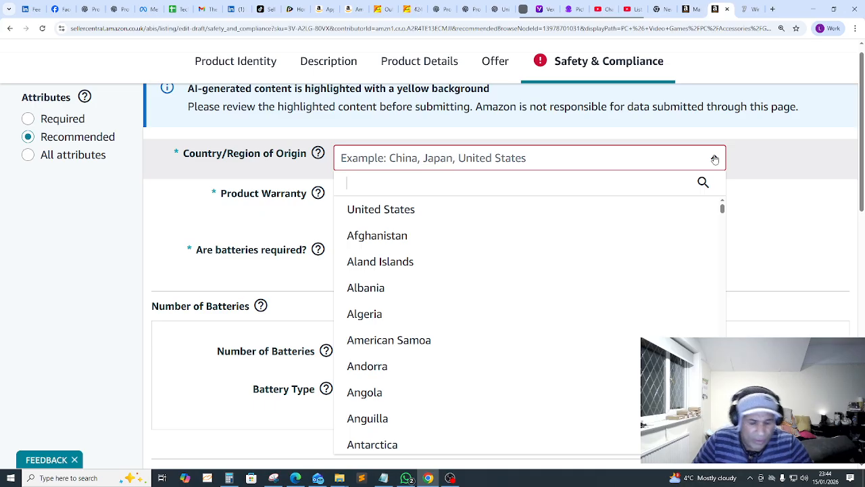
type("china")
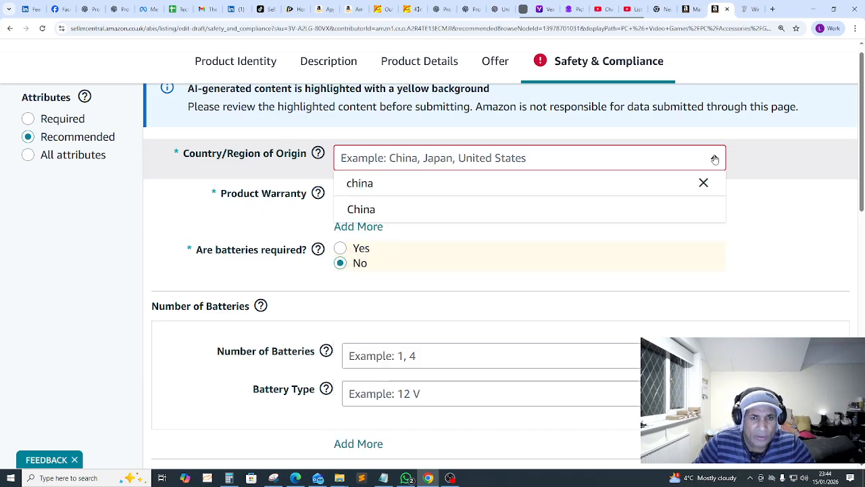
left_click(482, 206)
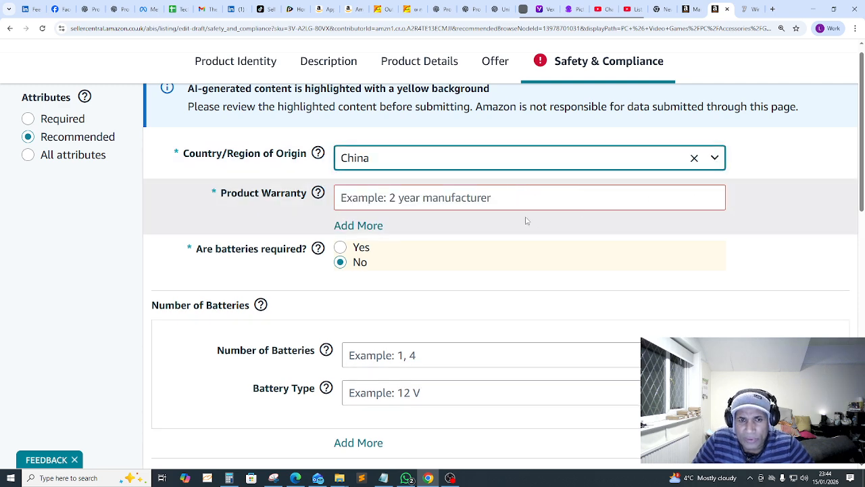
left_click(790, 175)
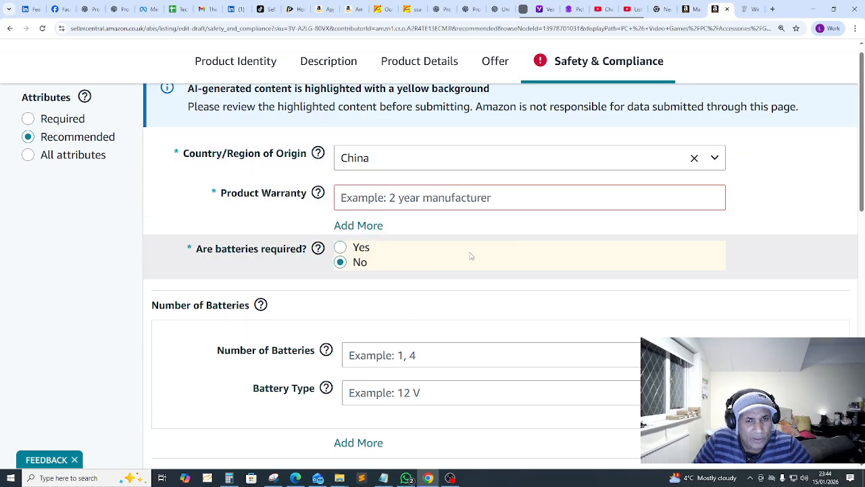
left_click_drag(223, 194, 308, 195)
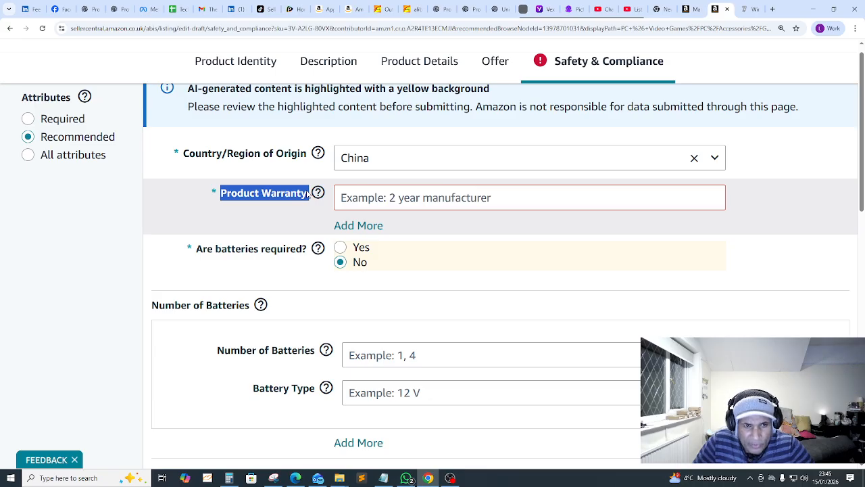
- Enter 1 as the Product Warranty, then review the batteries-required question
left_click(308, 194)
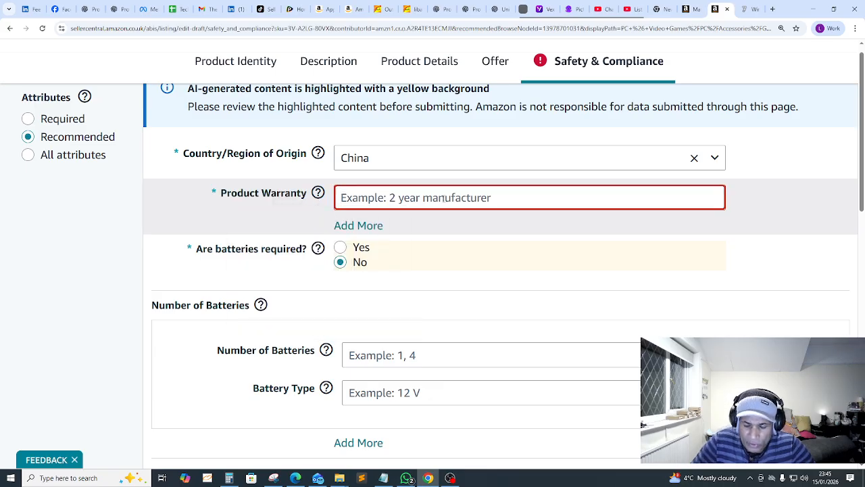
type("1")
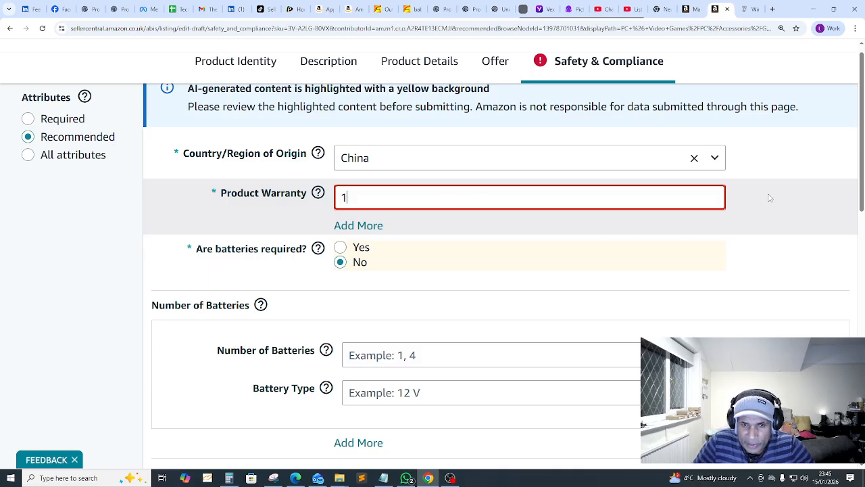
left_click(560, 265)
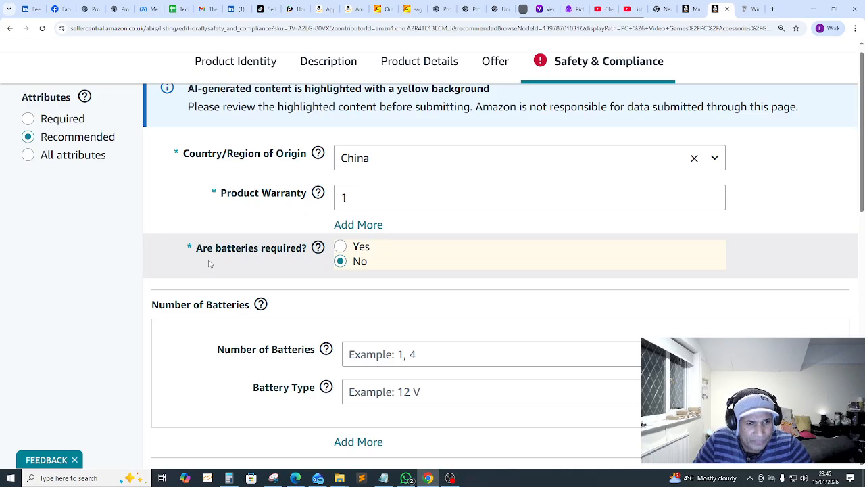
left_click_drag(197, 249, 304, 252)
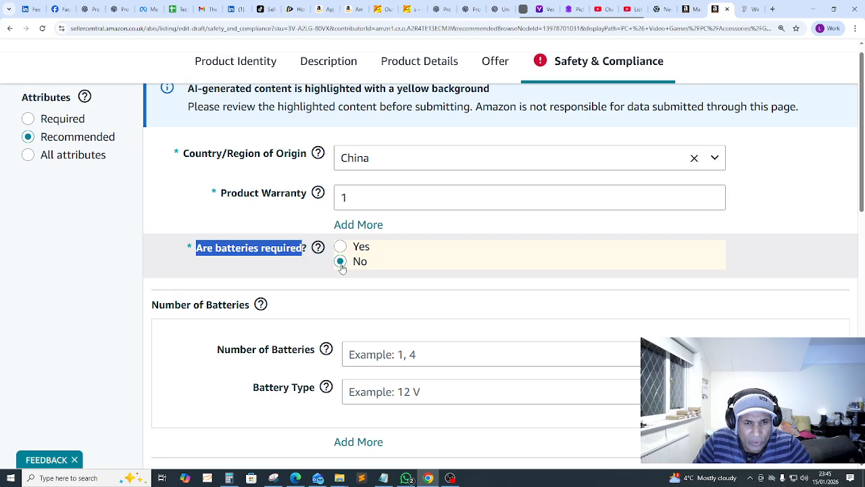
left_click_drag(863, 162, 863, 209)
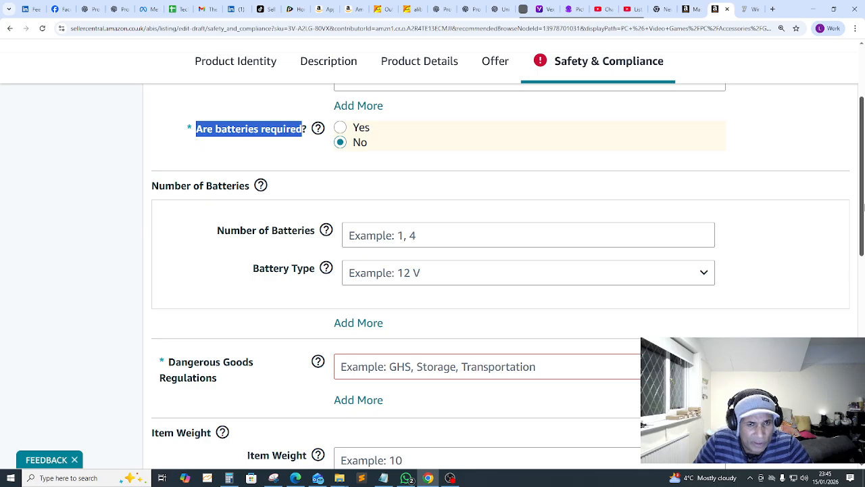
left_click(389, 152)
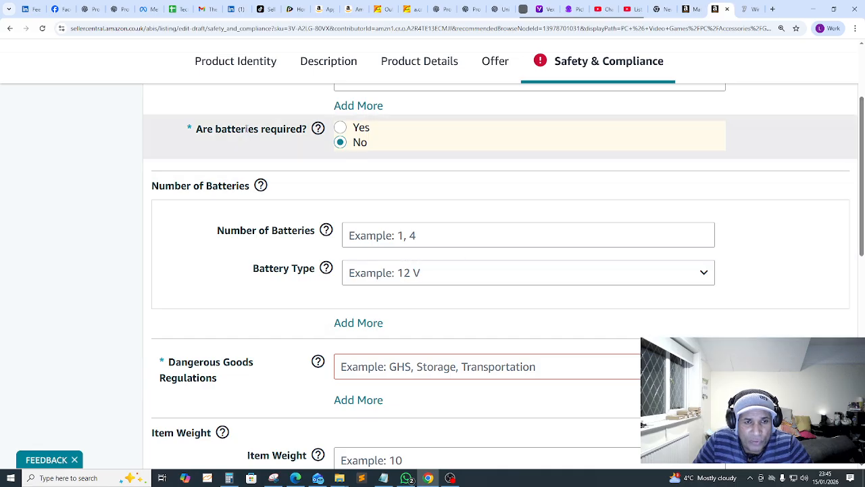
left_click_drag(216, 128, 305, 124)
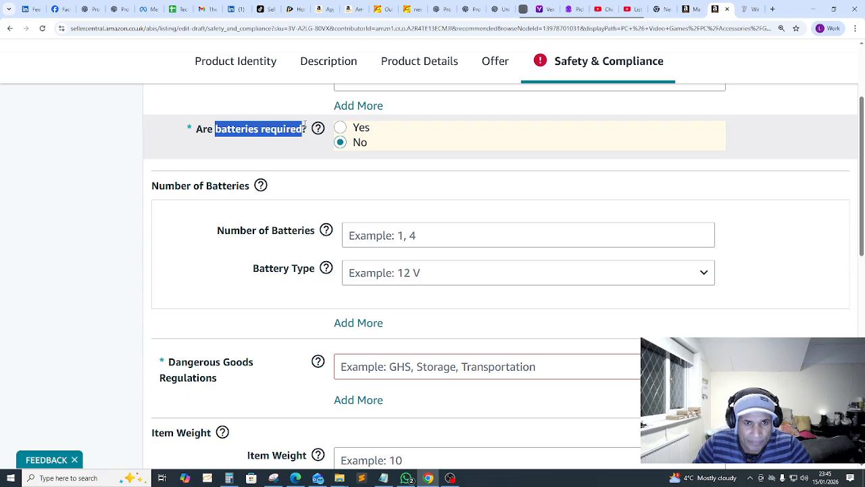
left_click(437, 157)
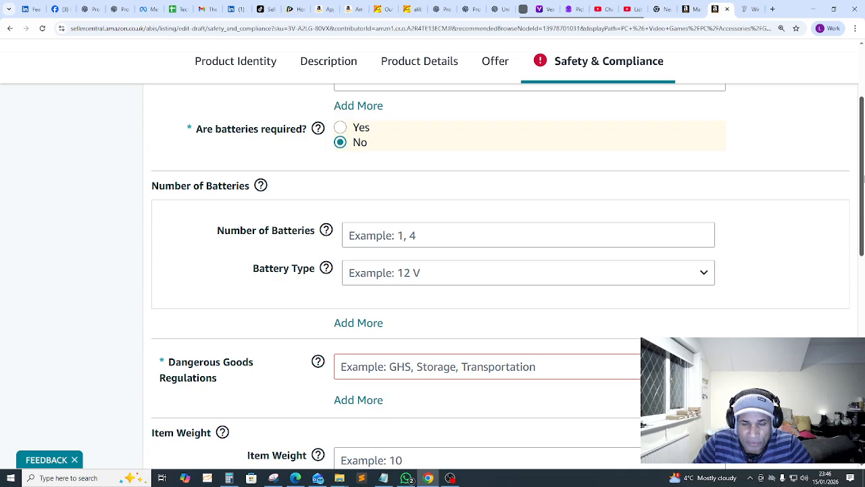
left_click_drag(863, 179, 833, 181)
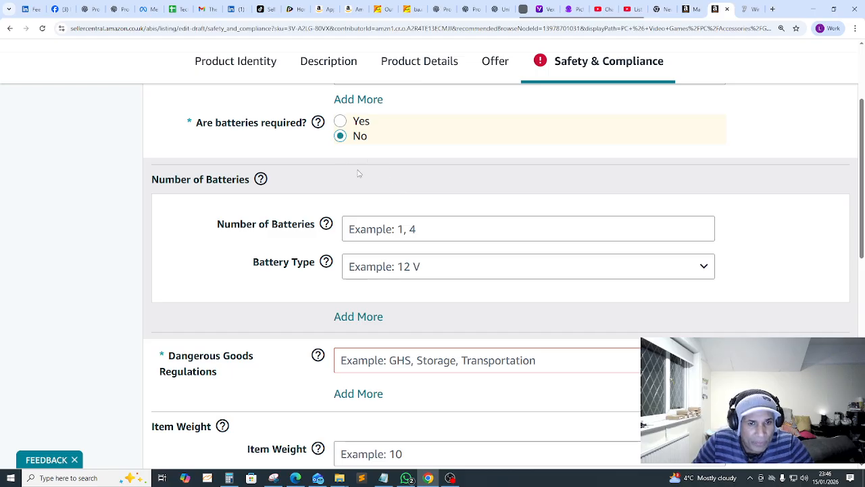
left_click_drag(197, 122, 287, 123)
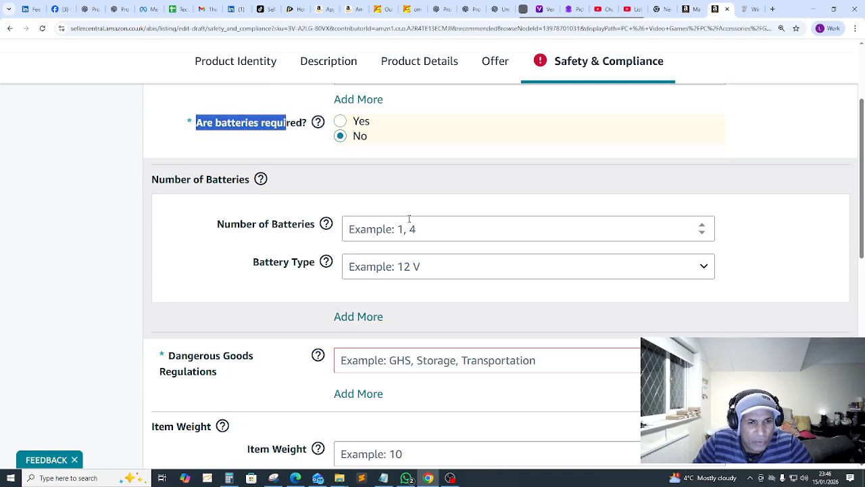
scroll(408, 220, "down", 2)
scroll(335, 208, "up", 1)
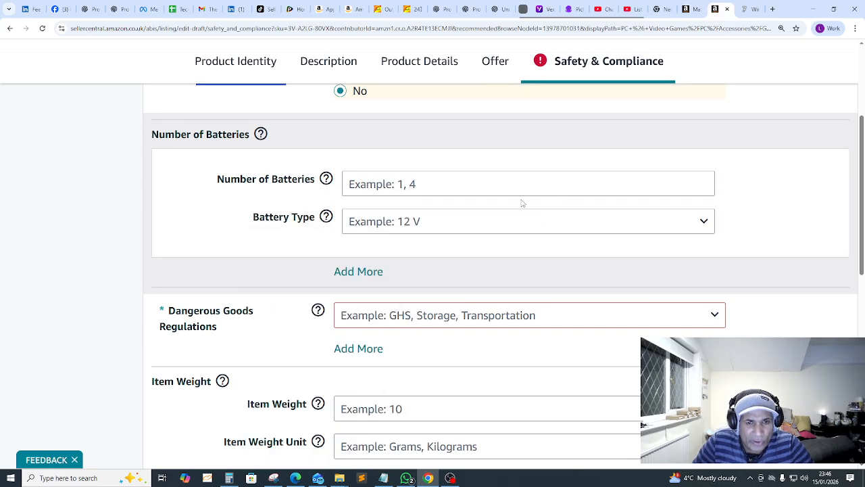
scroll(406, 270, "down", 2)
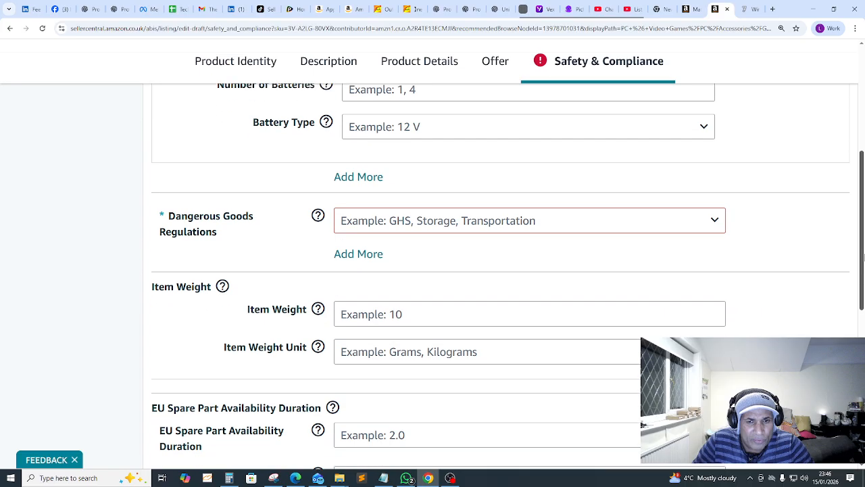
mouse_move(222, 283)
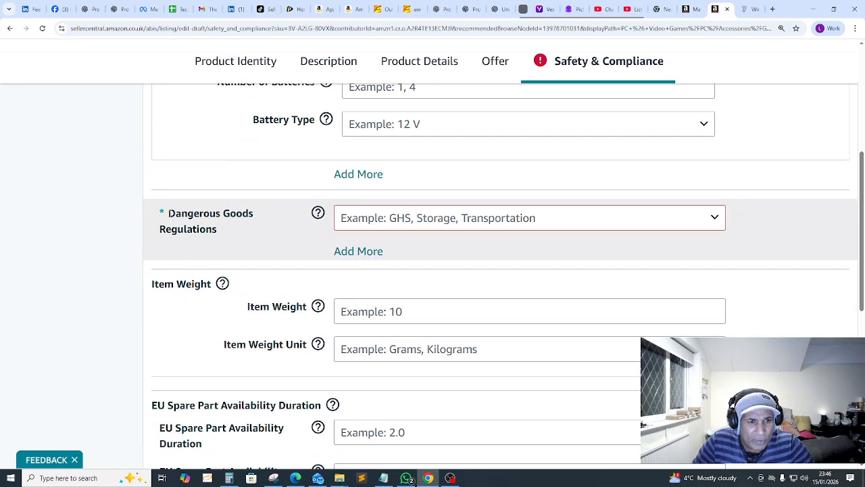
left_click_drag(168, 214, 281, 243)
left_click(272, 234)
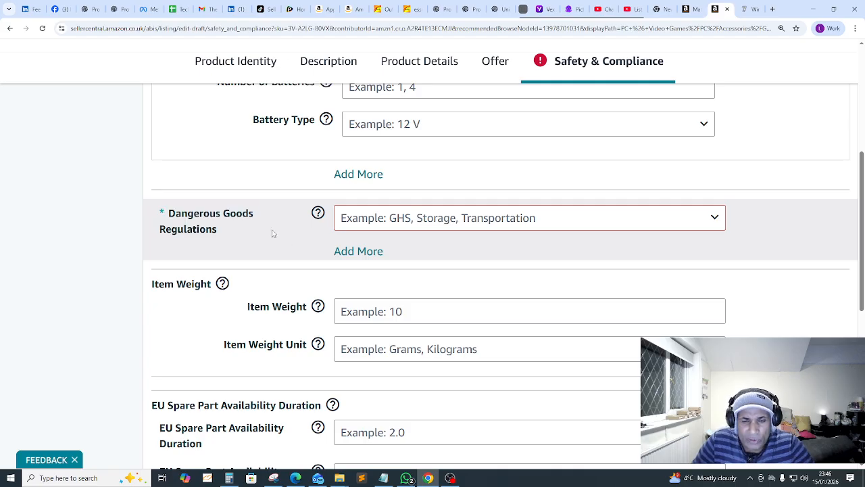
left_click_drag(863, 226, 863, 225)
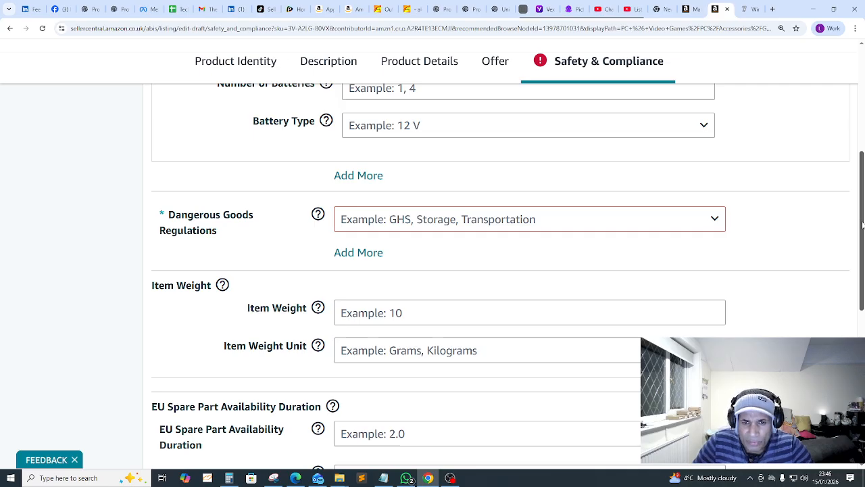
scroll(862, 225, "down", 1)
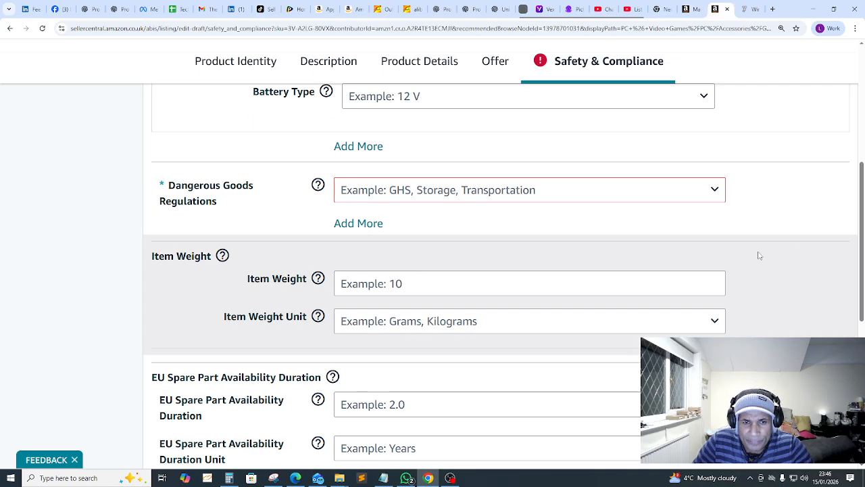
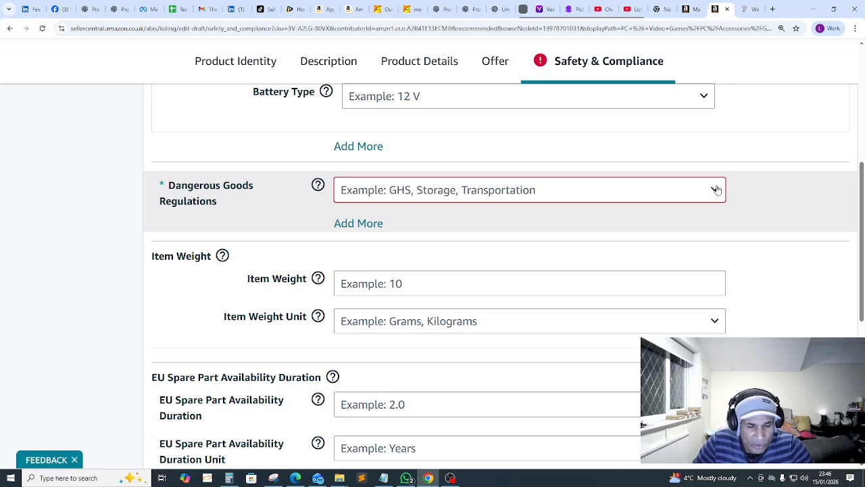
- Choose Not Applicable in the Dangerous Goods Regulations dropdown on Safety & Compliance
left_click(717, 190)
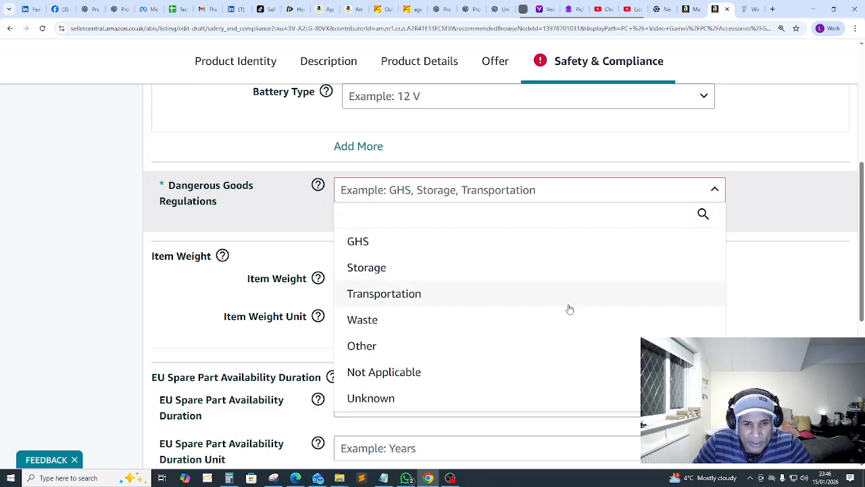
scroll(564, 307, "down", 1)
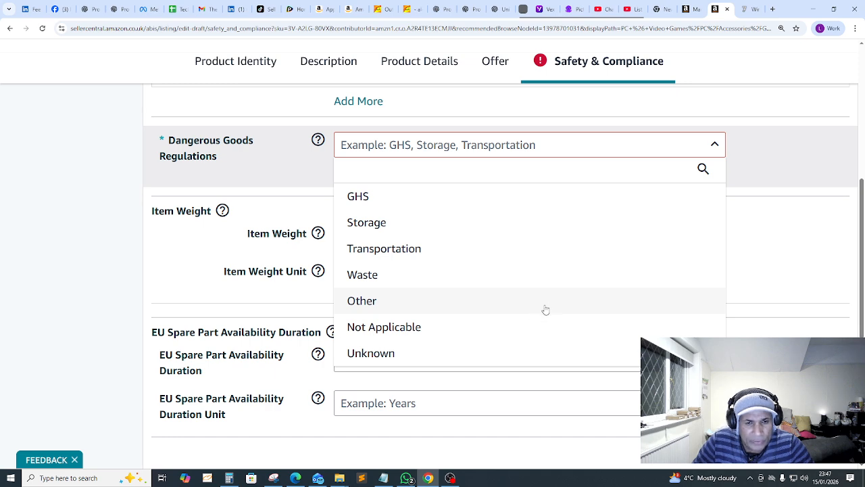
left_click(380, 331)
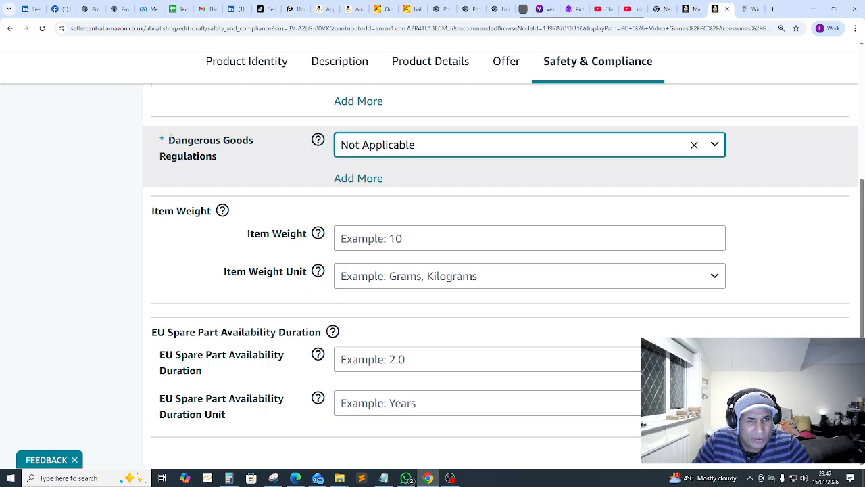
left_click_drag(168, 140, 399, 157)
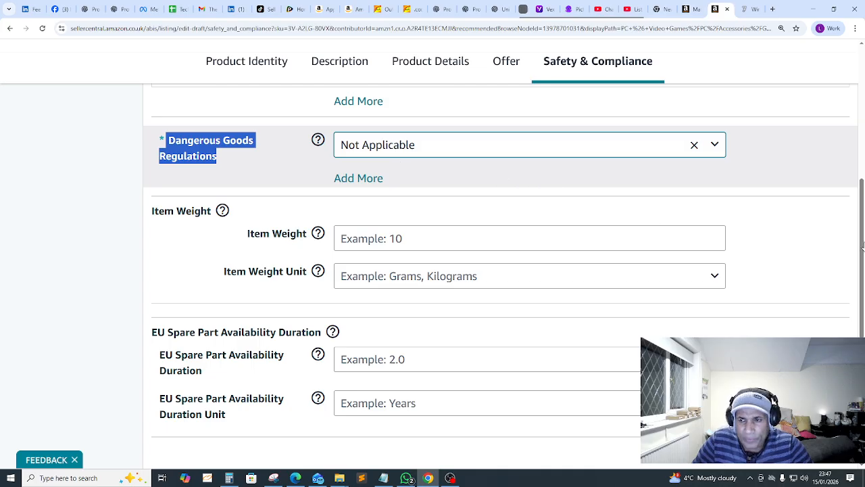
left_click_drag(864, 246, 834, 284)
- Enter 500 as the Item Weight and set its unit to Grams
left_click(384, 184)
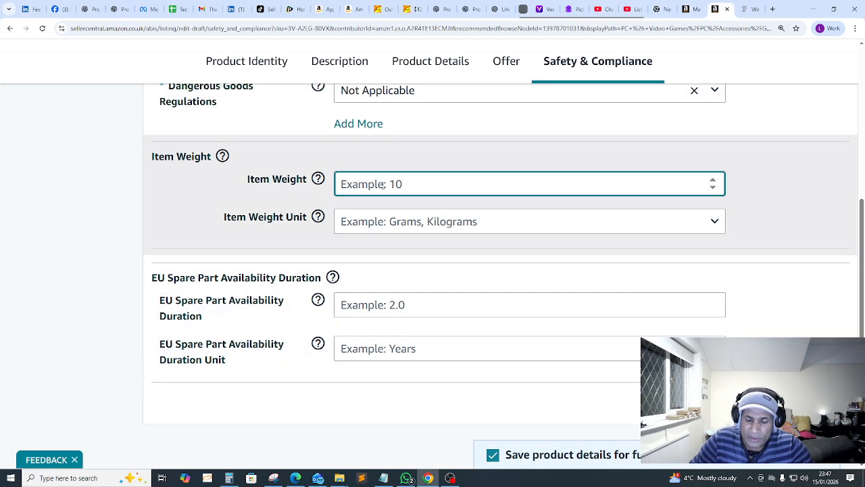
type("1")
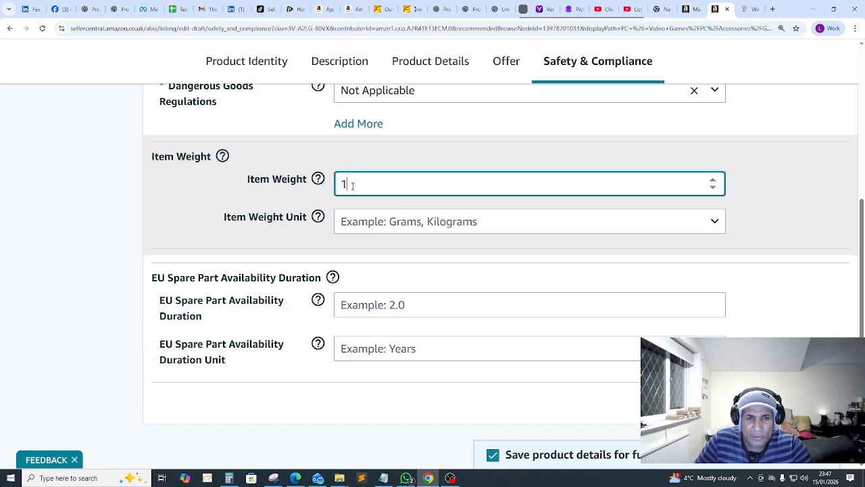
left_click_drag(348, 184, 326, 194)
type("500")
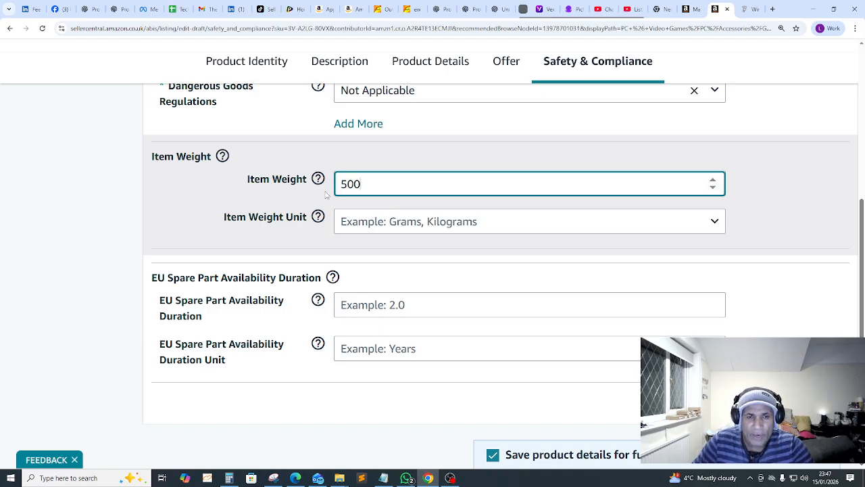
left_click(404, 221)
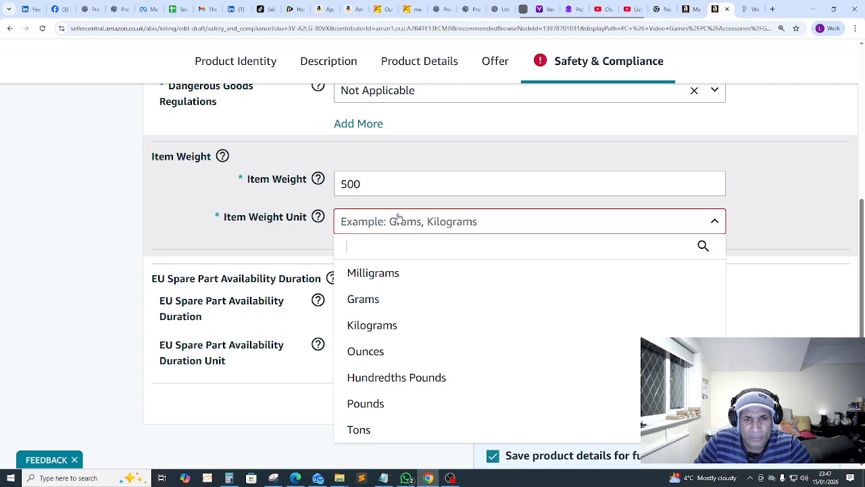
left_click(376, 302)
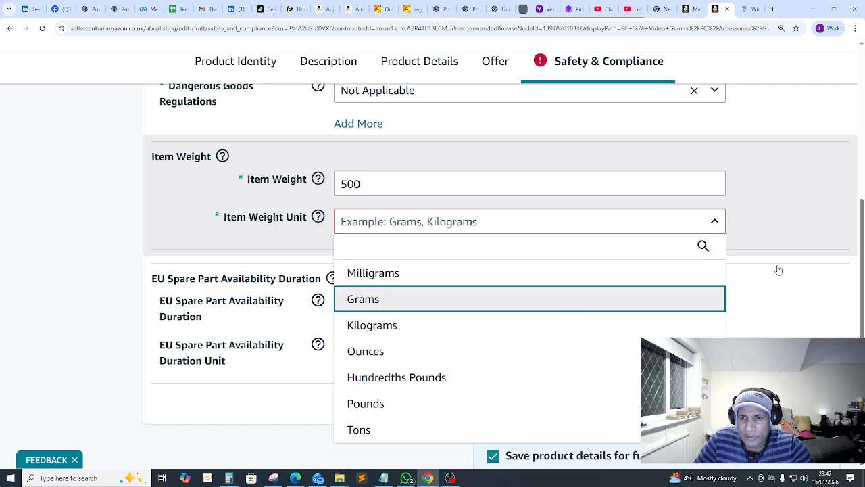
left_click(793, 217)
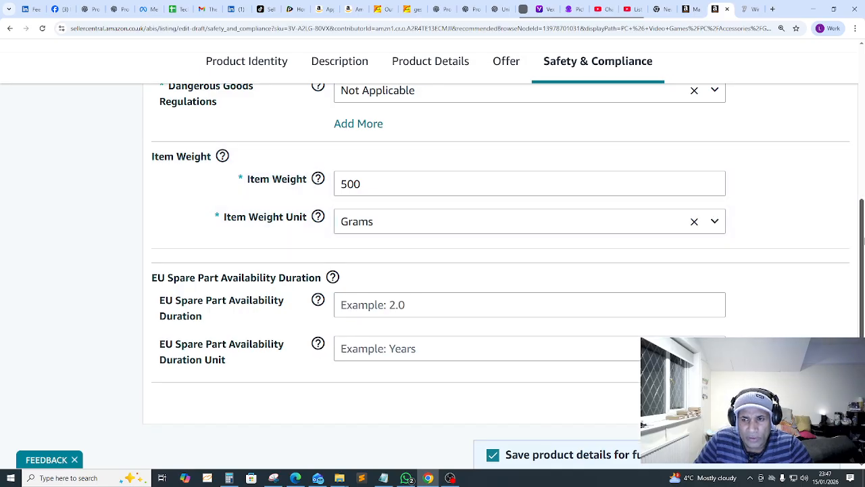
scroll(863, 242, "down", 1)
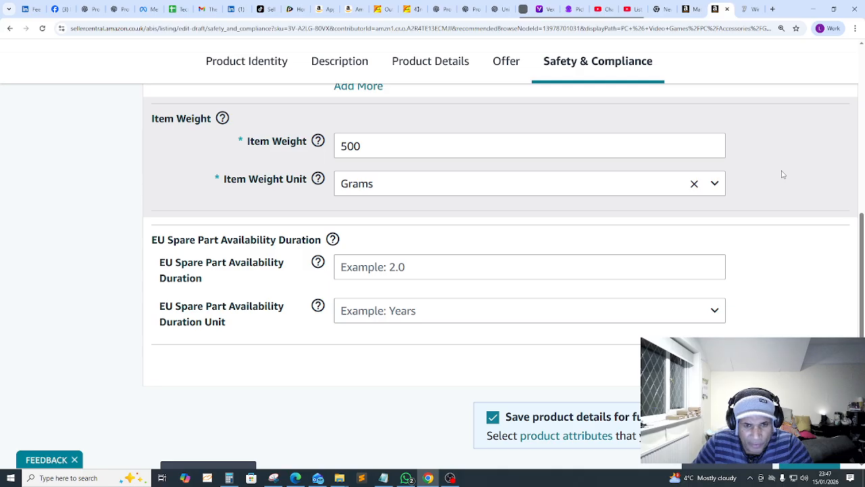
- Scroll back to recheck the Item Weight entry on Safety & Compliance
left_click_drag(864, 250, 864, 269)
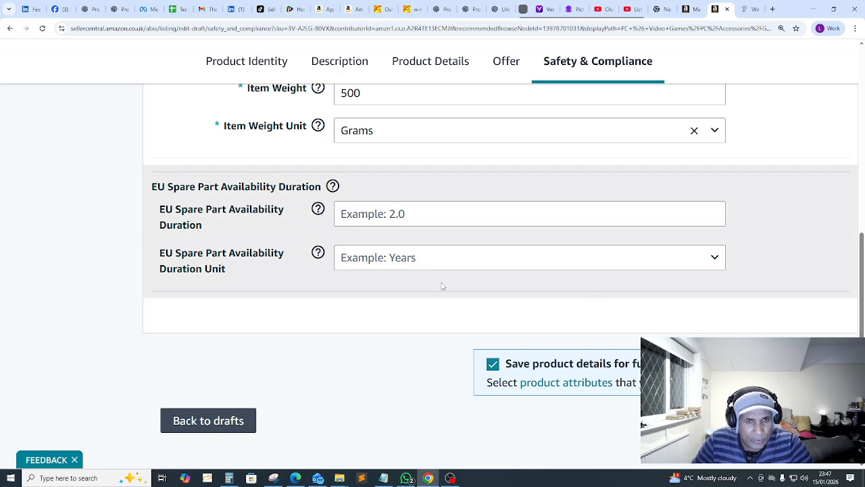
scroll(419, 271, "up", 1)
left_click_drag(248, 178, 366, 180)
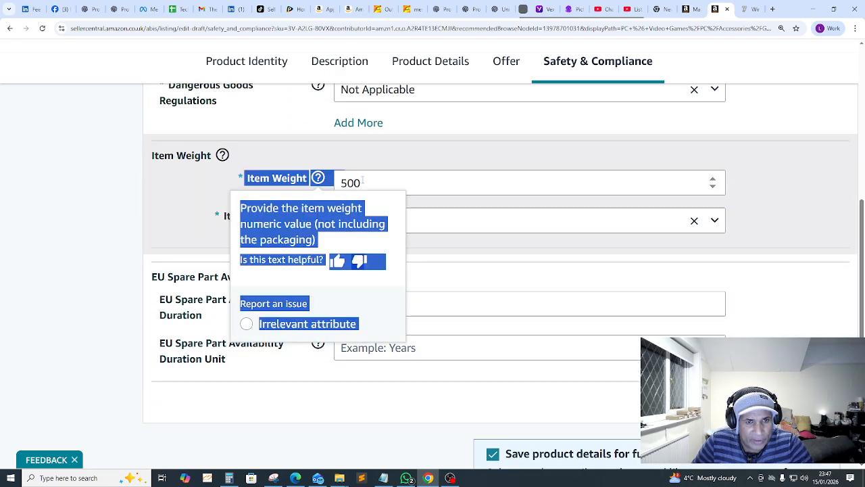
left_click(234, 174)
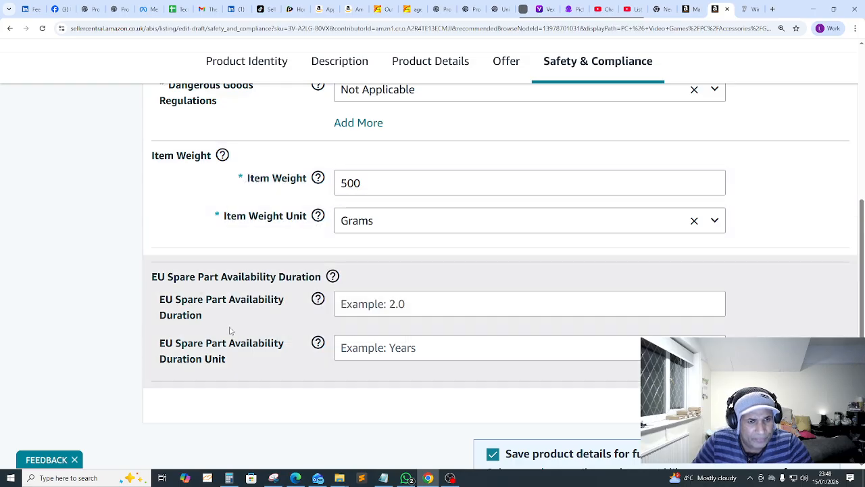
scroll(230, 330, "down", 1)
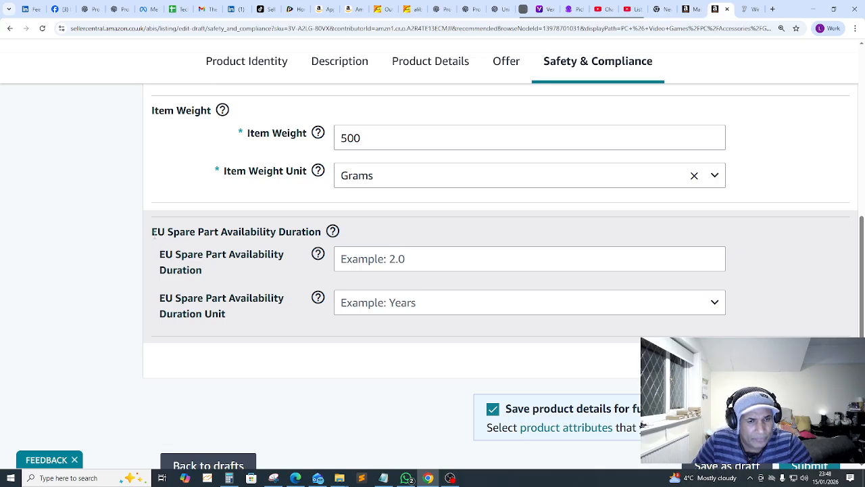
- Review the EU Spare Part Availability Duration field, then return to the top of the tab
left_click_drag(152, 231, 322, 232)
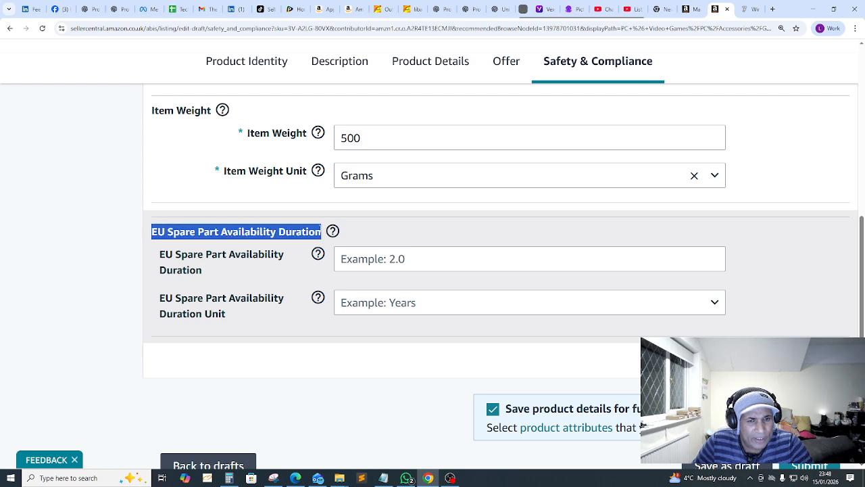
left_click(199, 233)
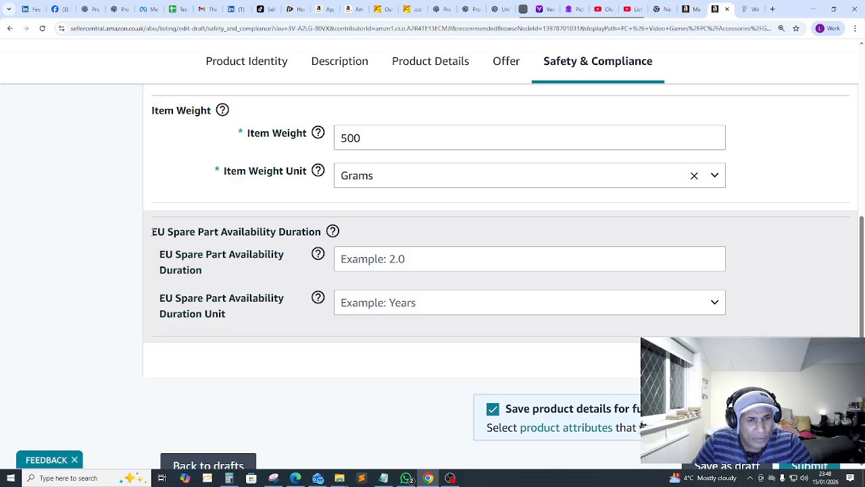
left_click_drag(153, 232, 322, 232)
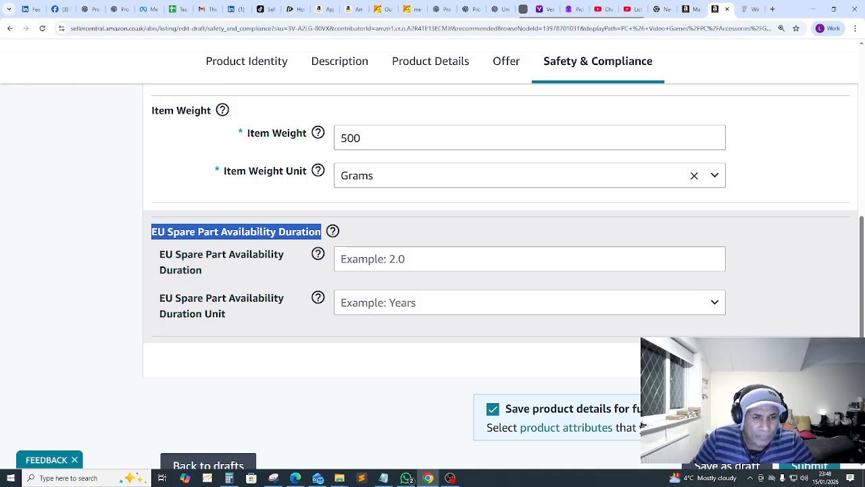
left_click(257, 230)
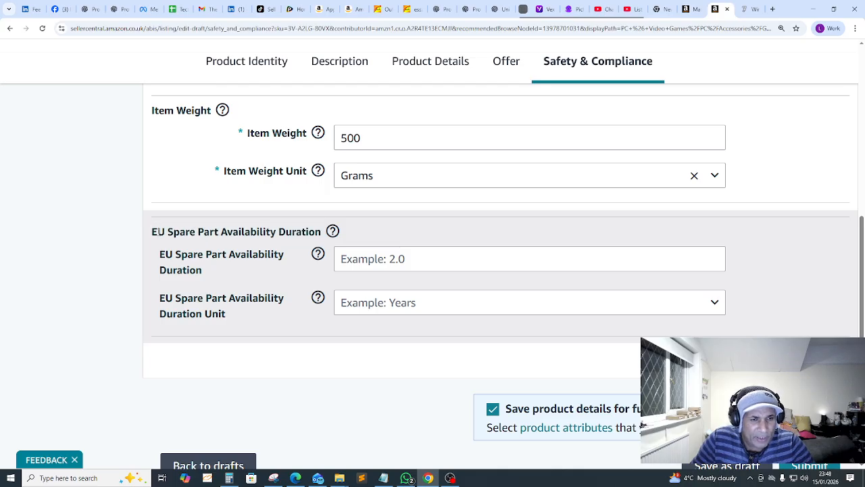
left_click_drag(150, 234, 315, 231)
left_click(315, 231)
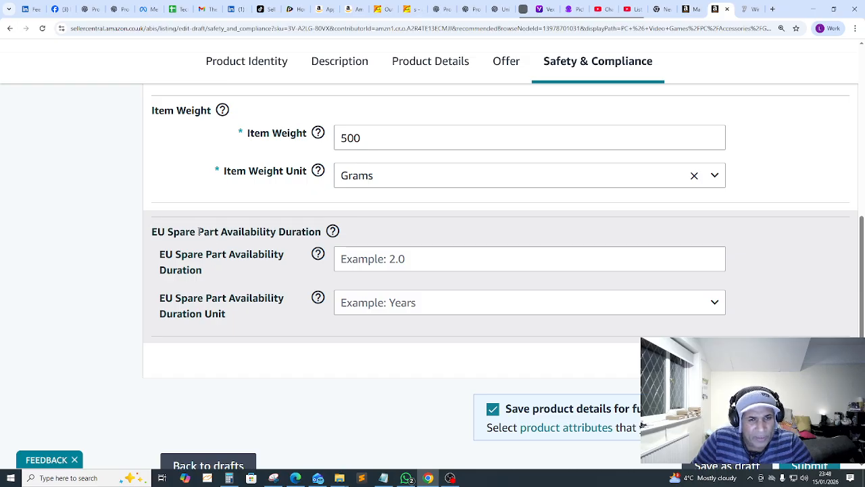
left_click_drag(198, 232, 272, 231)
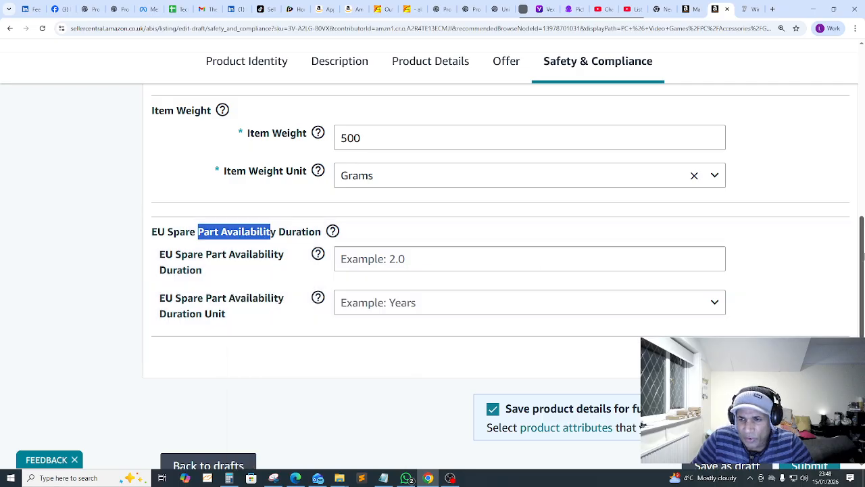
scroll(379, 306, "down", 1)
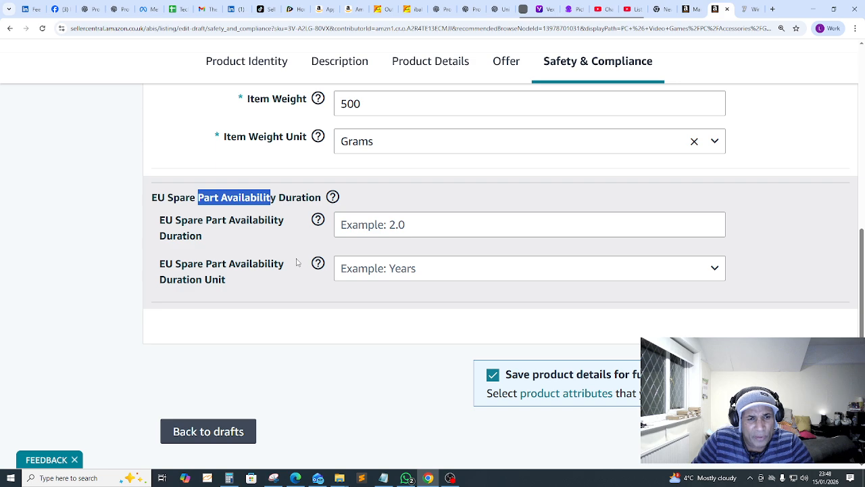
left_click_drag(161, 221, 213, 237)
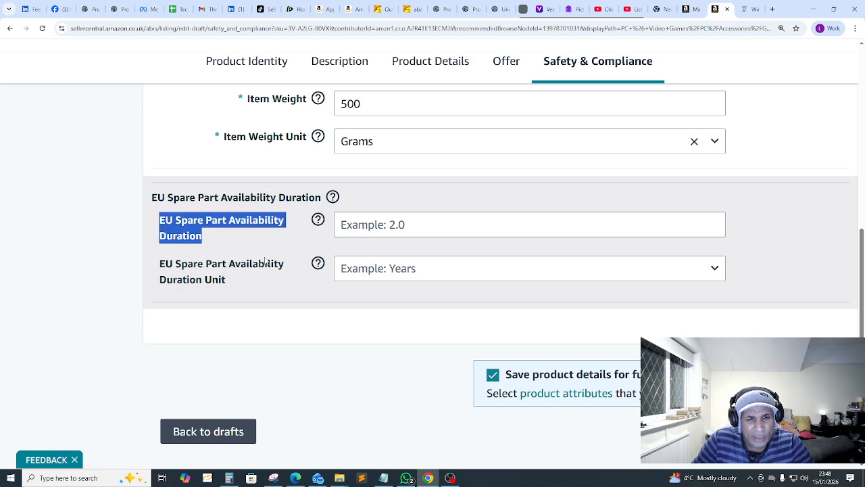
left_click(801, 259)
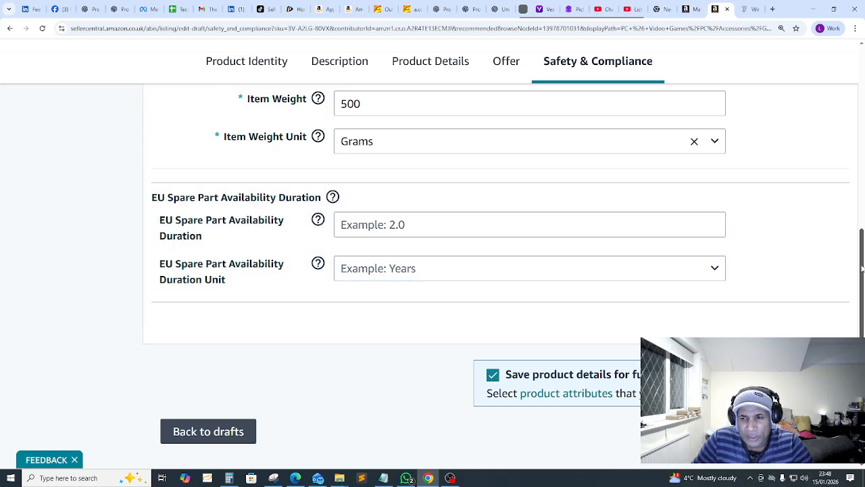
left_click_drag(863, 268, 863, 71)
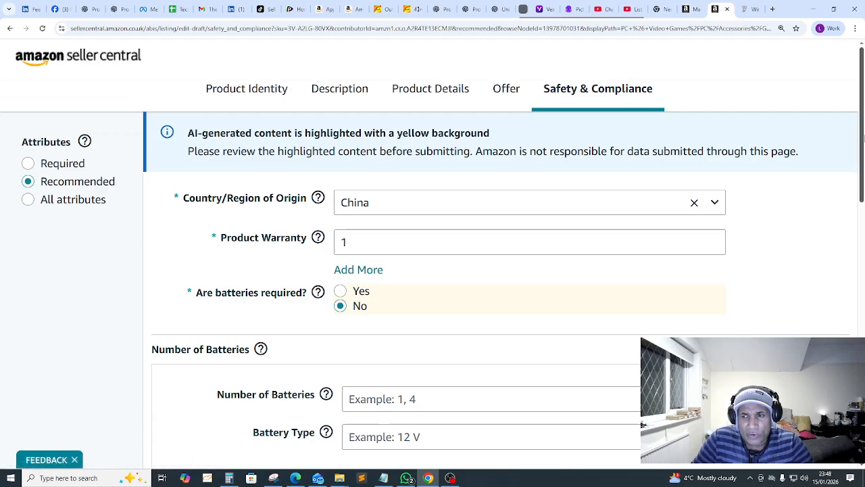
scroll(863, 178, "down", 1)
left_click_drag(863, 178, 862, 318)
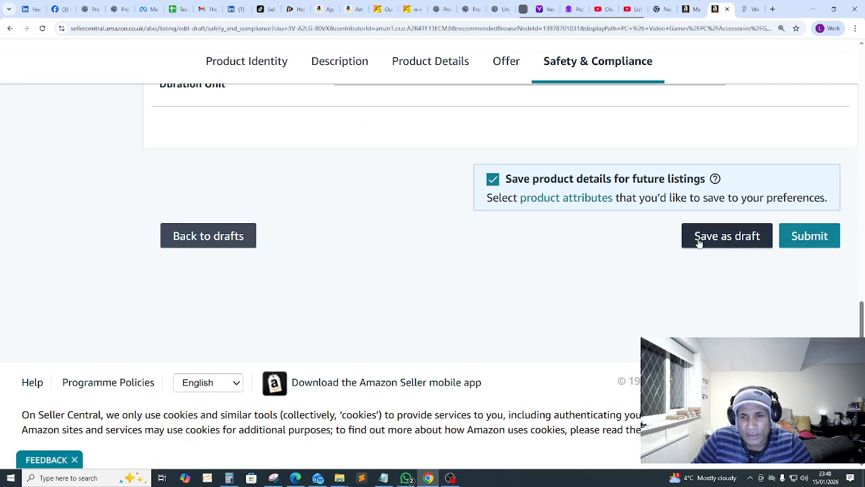
left_click_drag(862, 318, 856, 73)
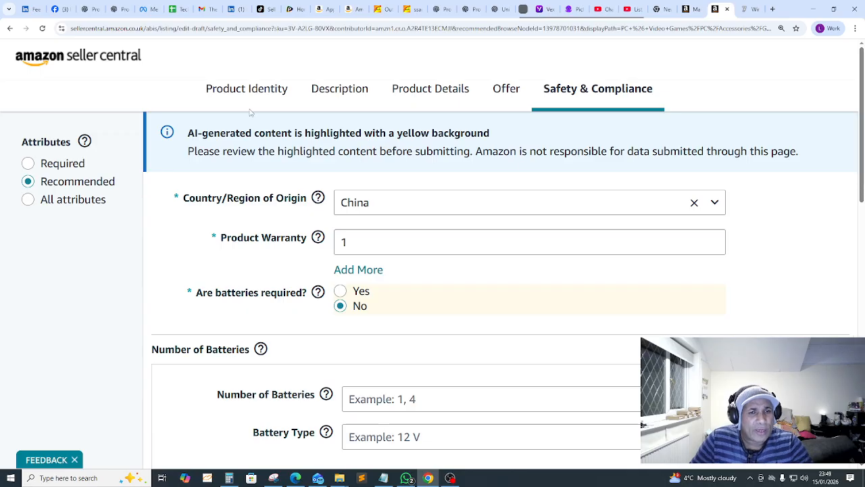
left_click(228, 93)
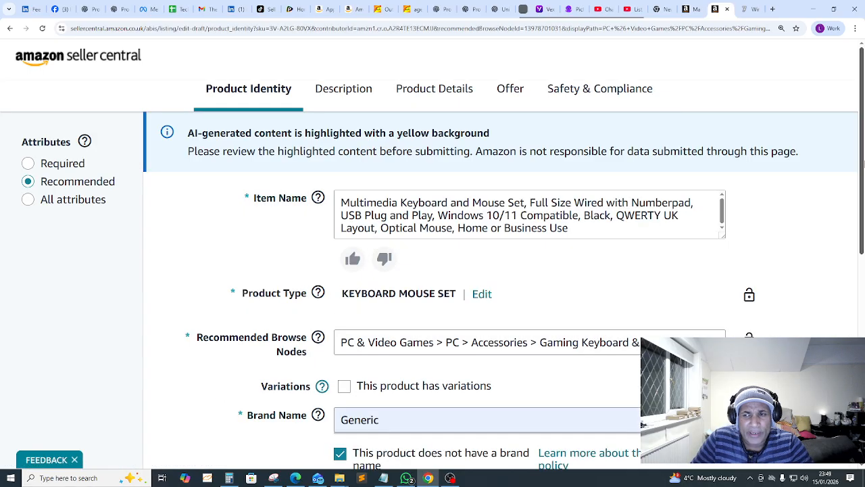
scroll(863, 183, "down", 1)
left_click_drag(863, 183, 863, 127)
left_click(357, 95)
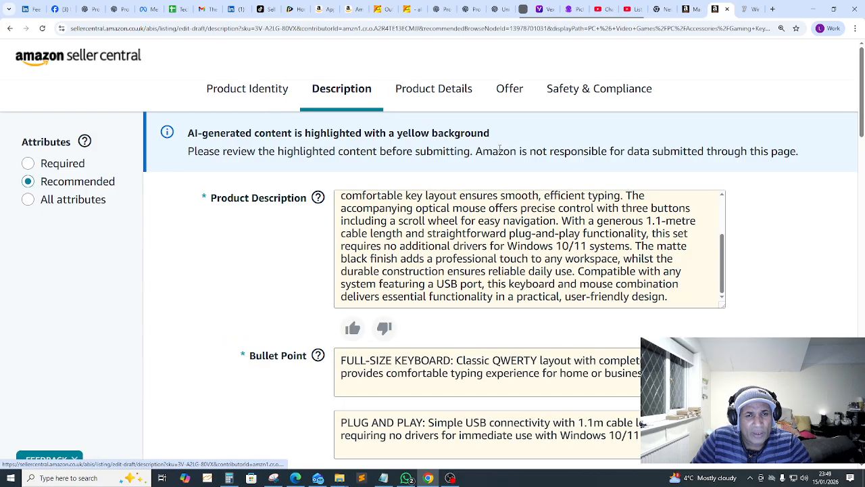
left_click_drag(863, 108, 863, 47)
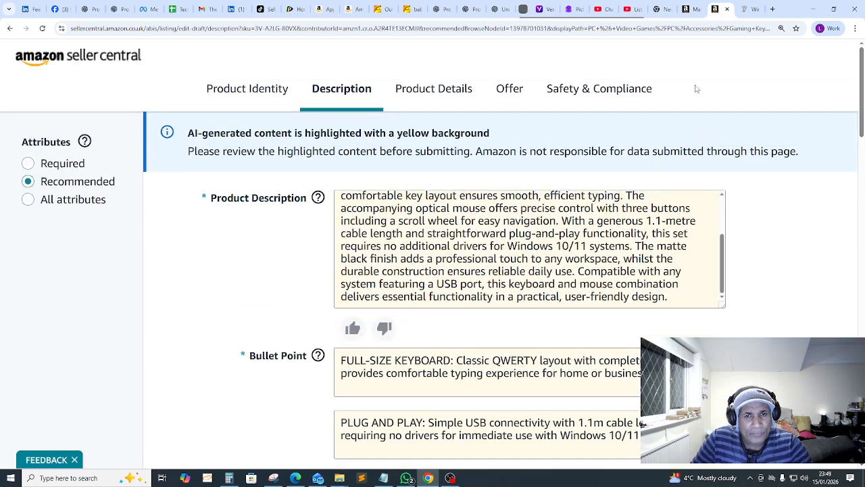
left_click(452, 90)
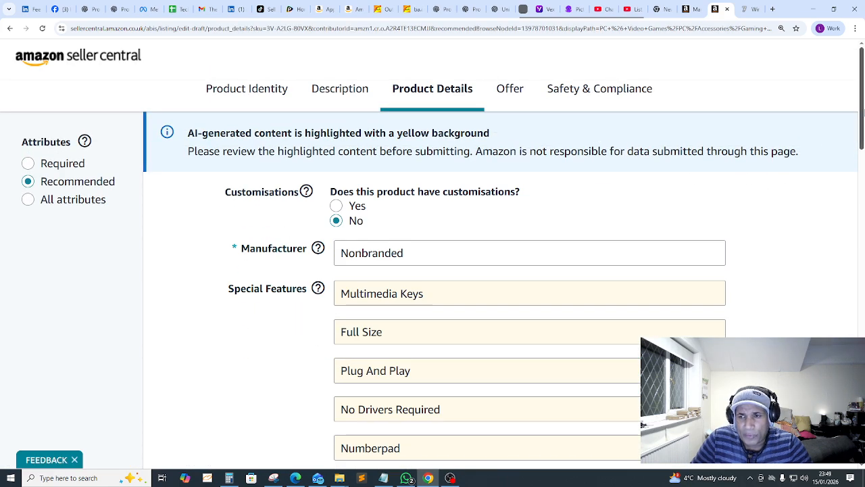
mouse_move(864, 111)
left_mouse_down()
mouse_move(864, 269)
mouse_move(863, 115)
left_mouse_up()
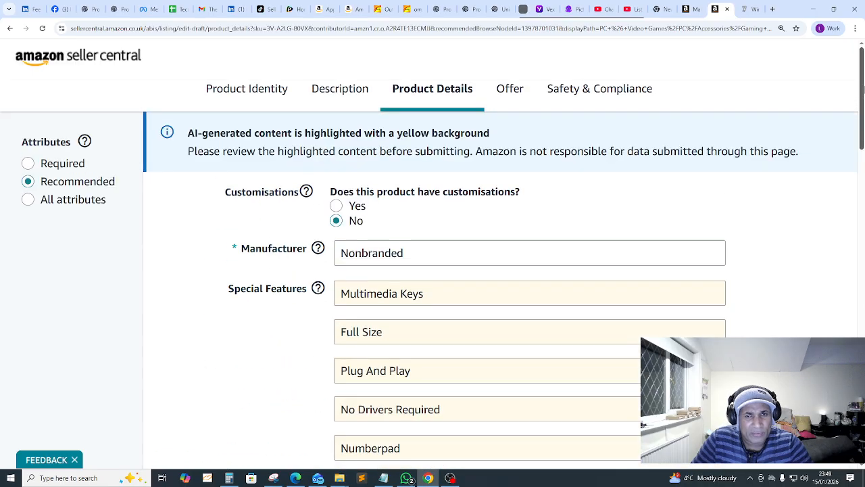
left_click(515, 90)
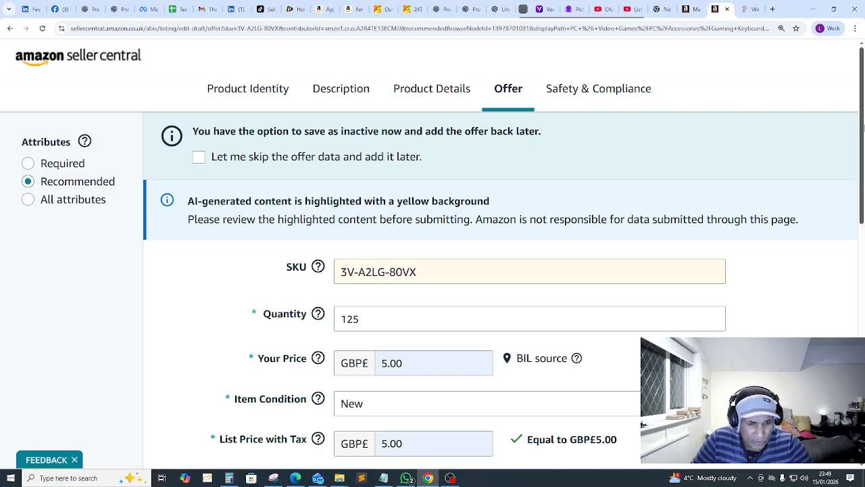
left_click_drag(863, 126, 863, 233)
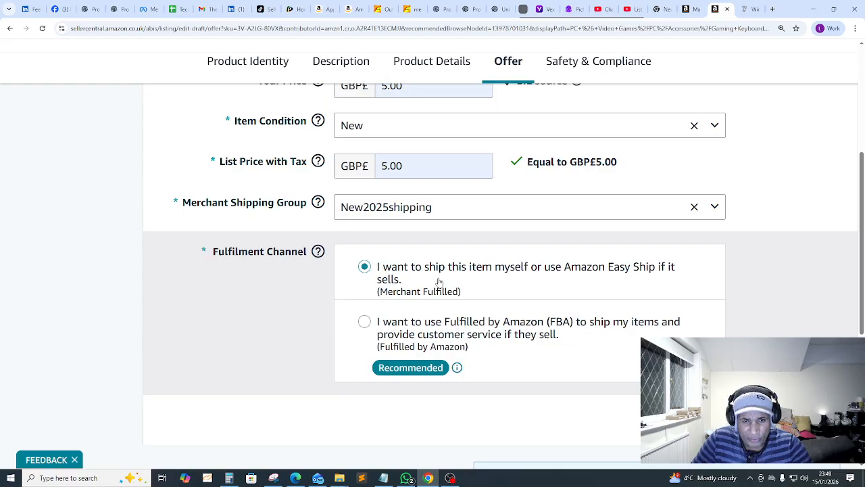
left_click_drag(864, 265, 863, 125)
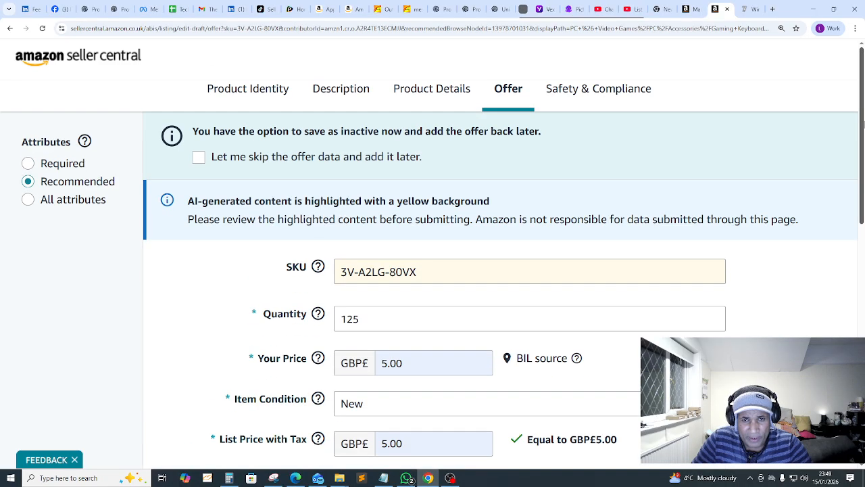
left_click(586, 93)
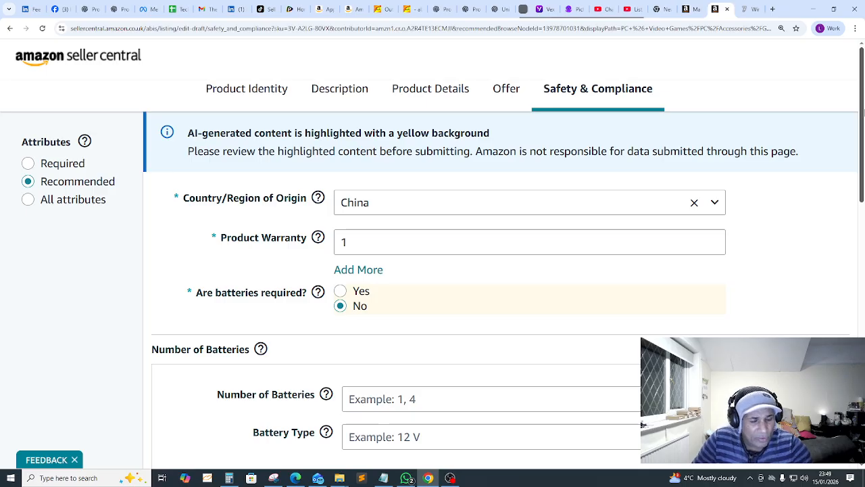
left_click_drag(863, 111, 862, 318)
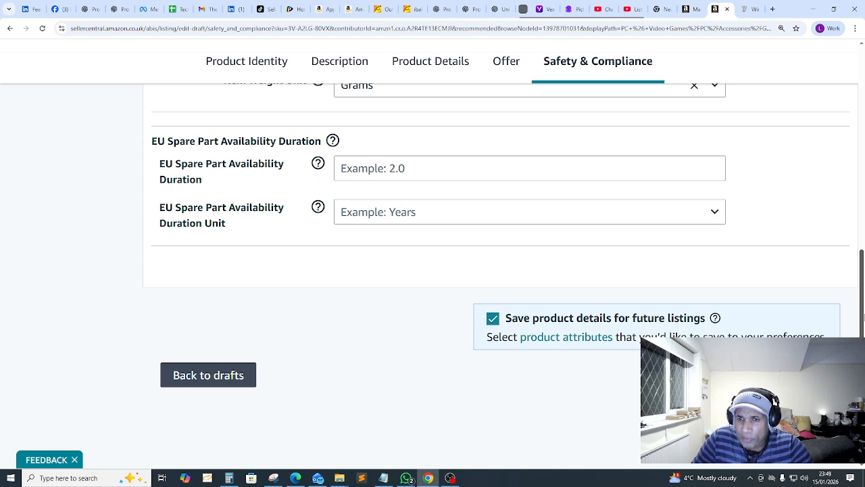
left_click_drag(863, 317, 862, 363)
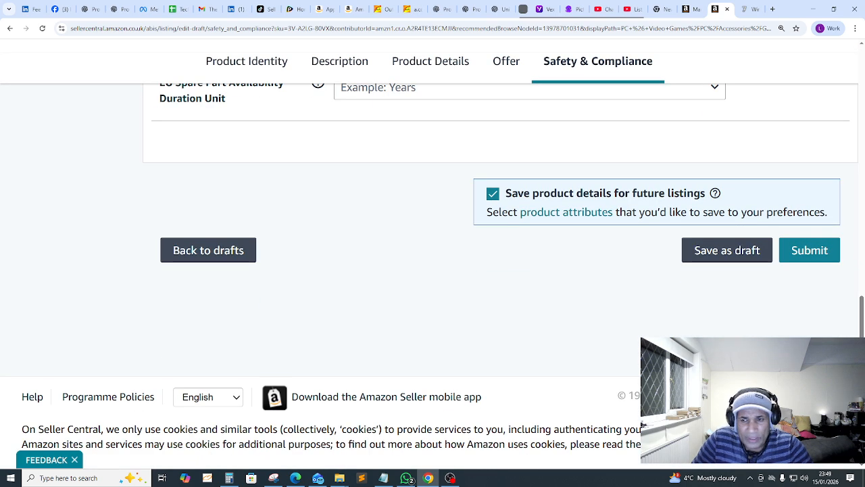
- Submit the keyboard and mouse set listing and close the Listing submitted confirmation
left_click(801, 253)
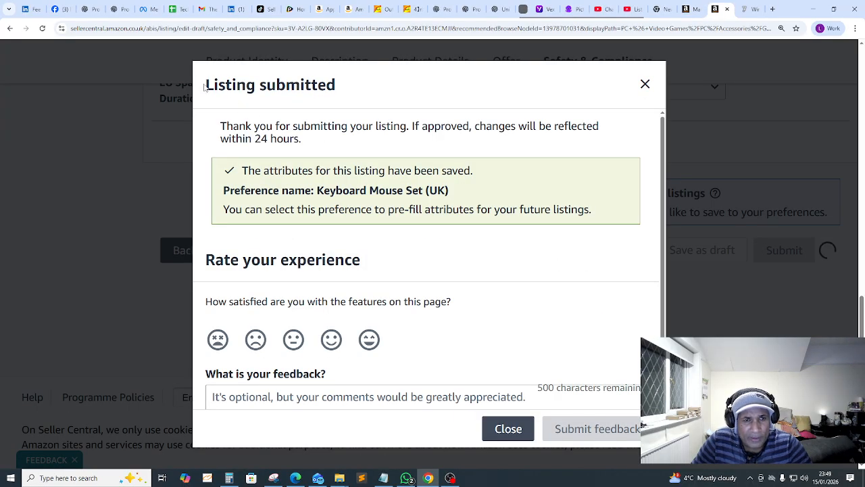
left_click_drag(204, 87, 362, 88)
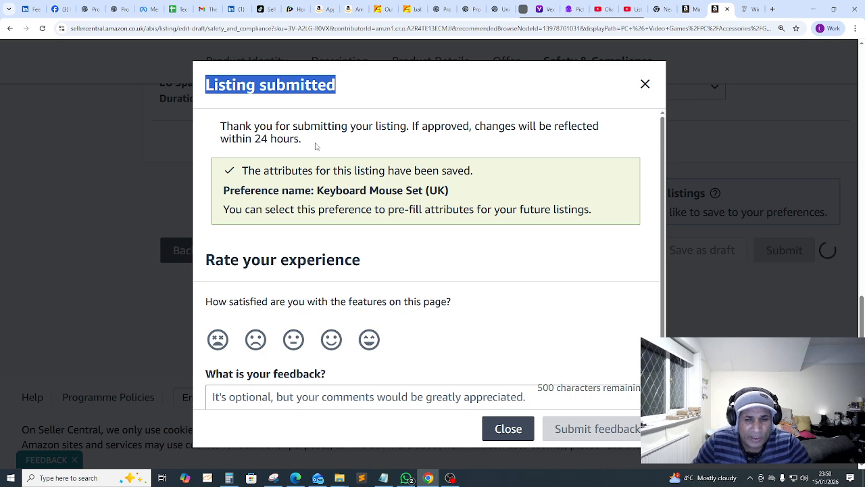
left_click(504, 430)
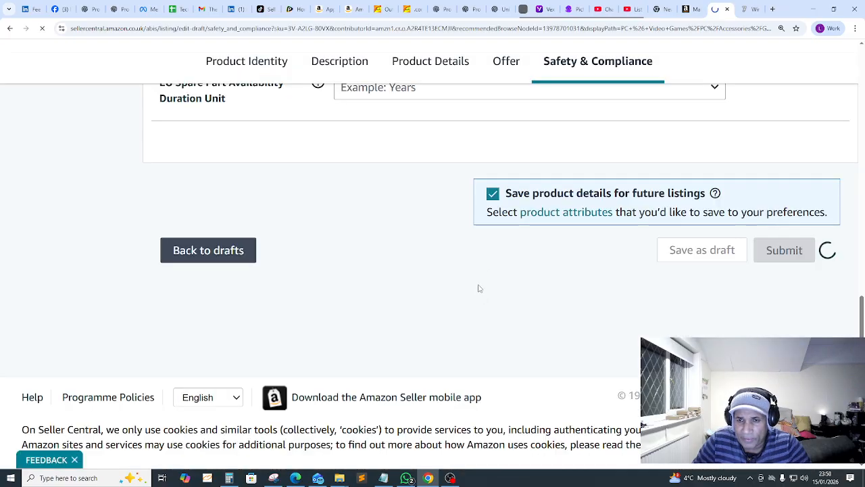
- Scroll the page while it redirects to the Manage All Inventory overview
left_click_drag(862, 343, 864, 92)
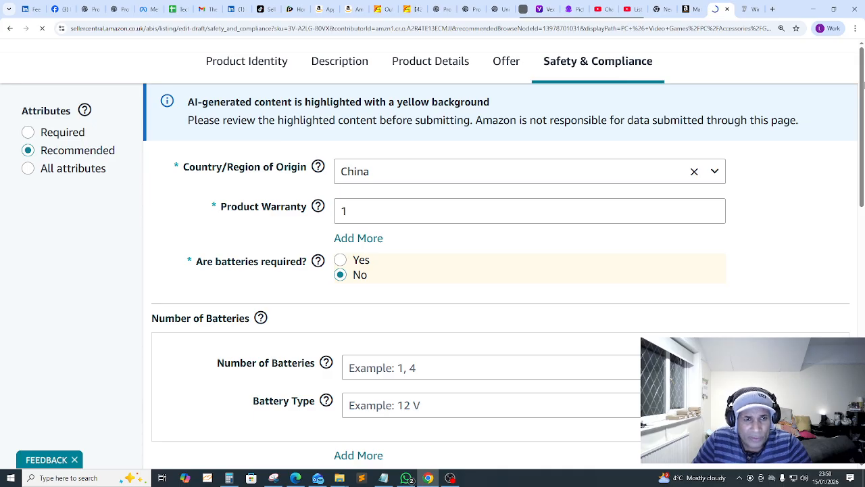
mouse_move(864, 86)
left_mouse_down()
mouse_move(863, 334)
mouse_move(864, 79)
left_mouse_up()
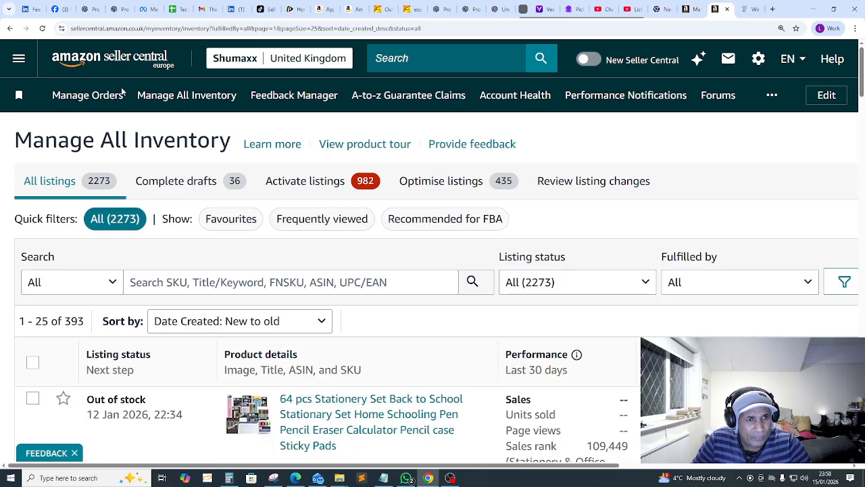
- After visiting Manage Orders, go to Catalogue > Add Products from the main menu
left_click(102, 100)
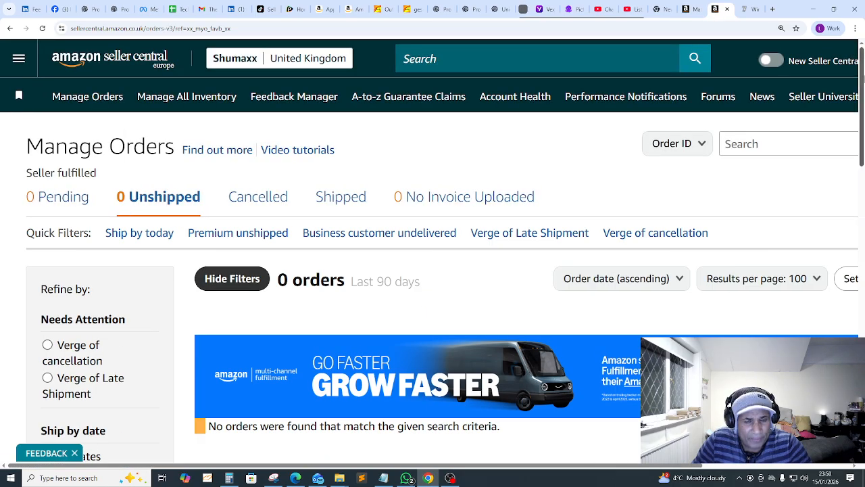
left_click(13, 58)
mouse_move(85, 105)
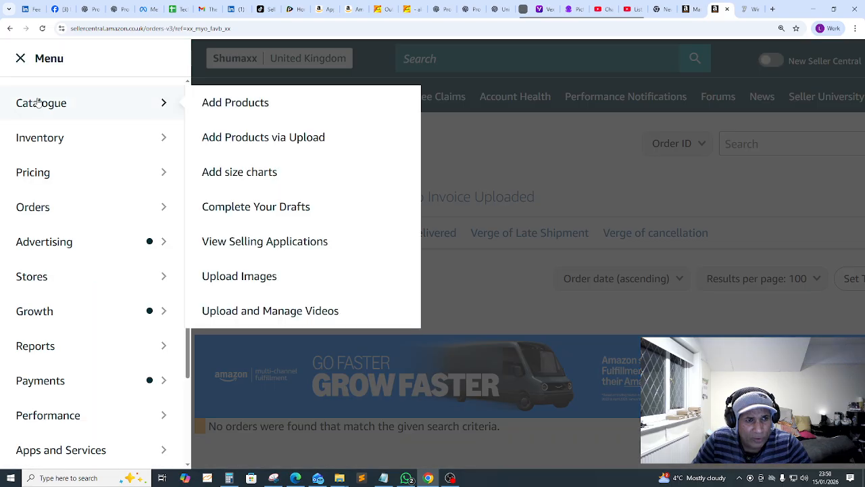
left_click(206, 102)
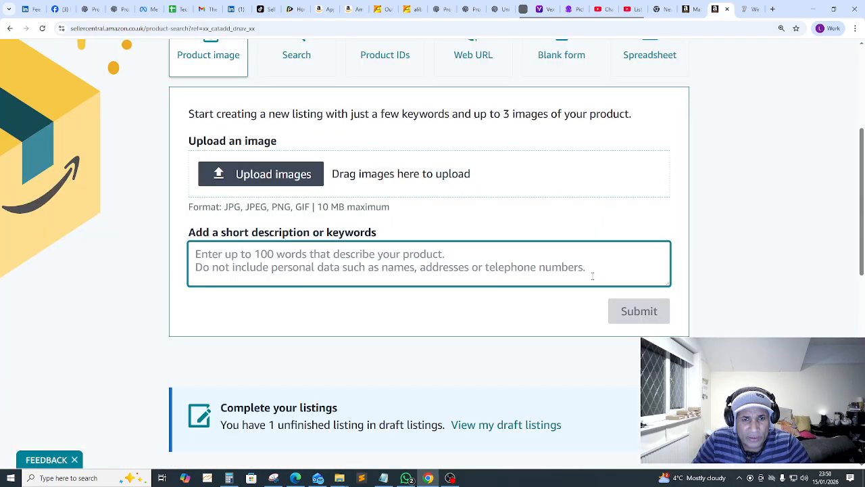
scroll(592, 275, "up", 2)
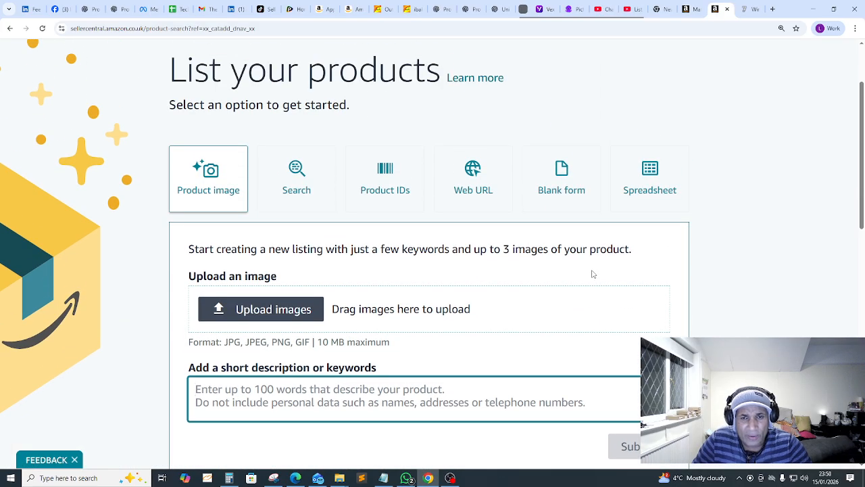